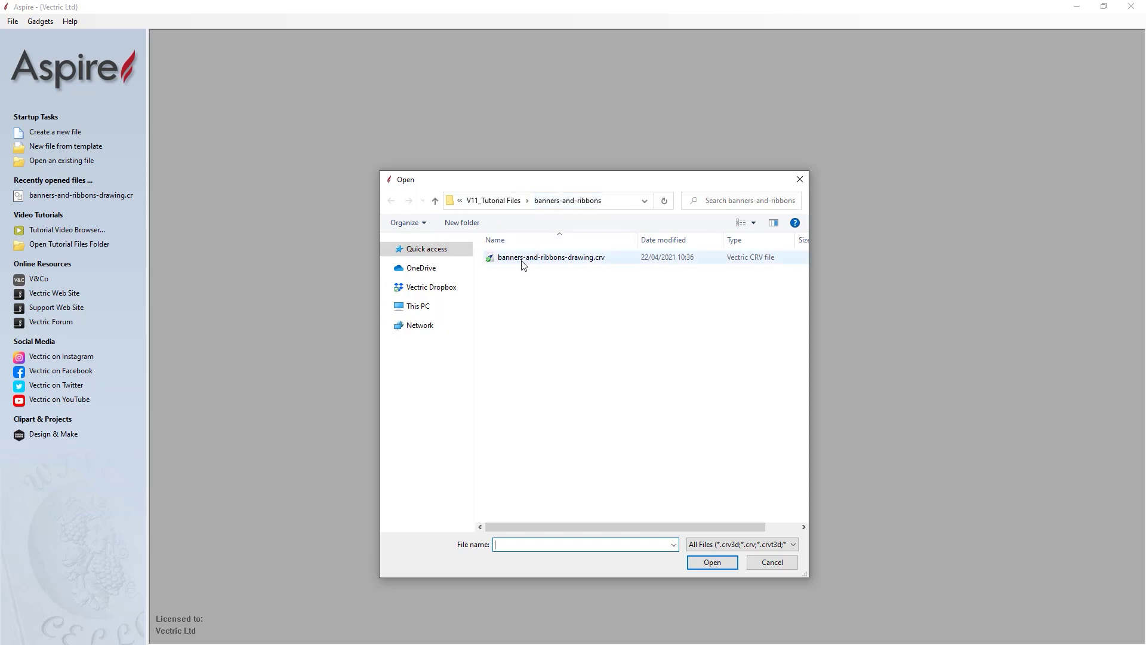
Open the file banners-and-ribbons-drawing.crv from the banners-and-ribbons folder.
click(537, 263)
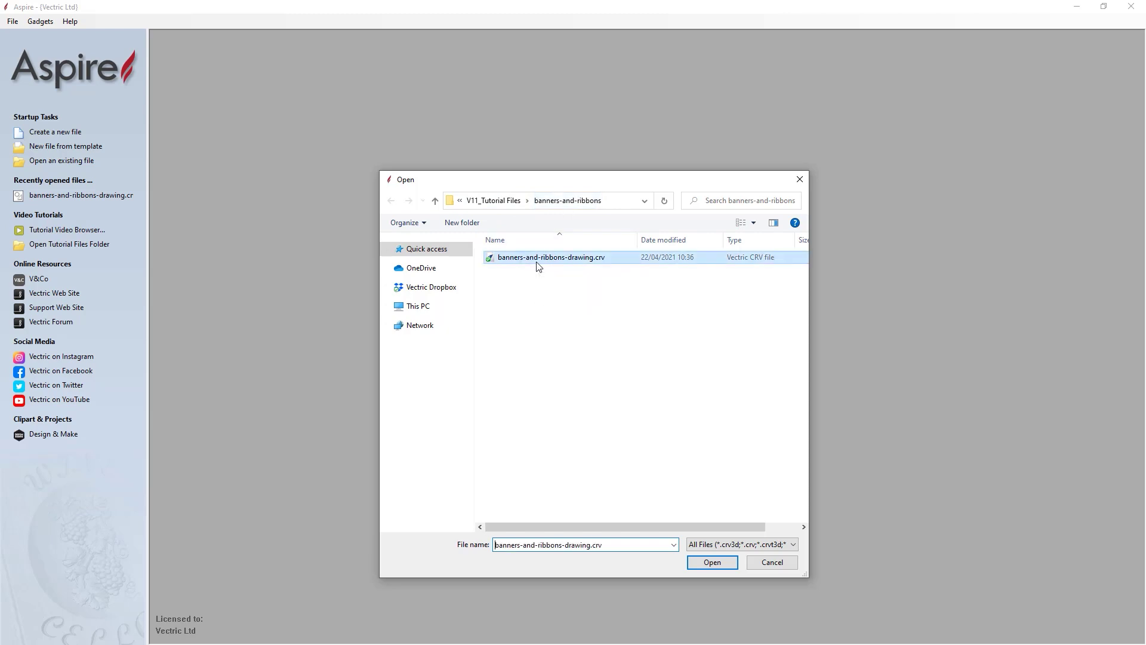
click(709, 567)
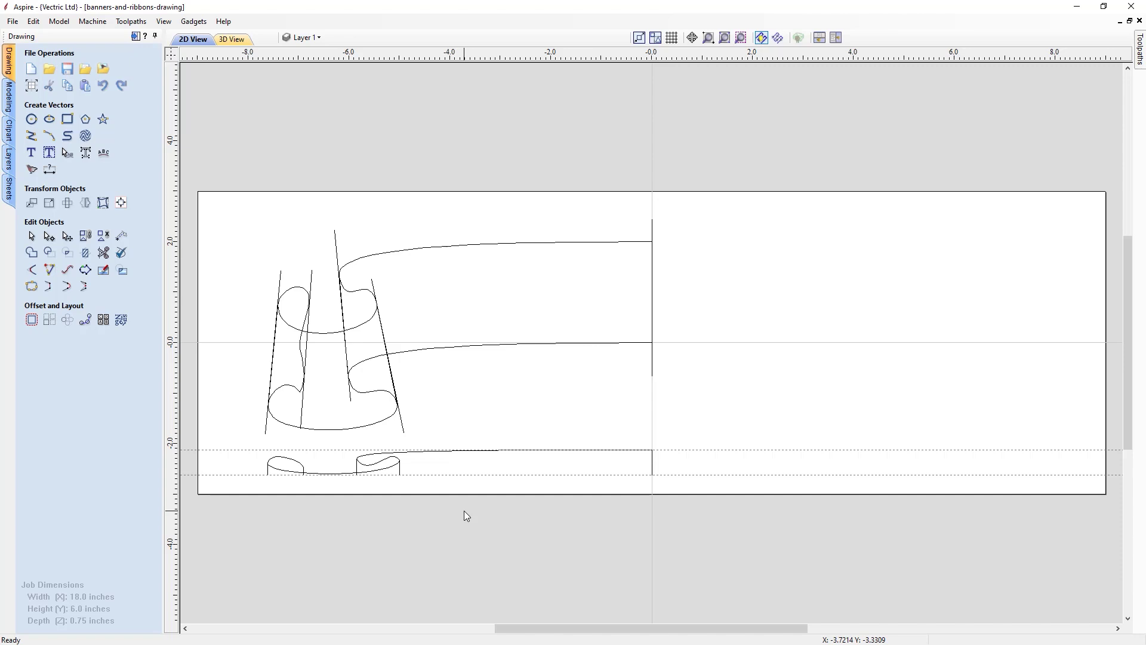
Set the modeling resolution in the job setup to Very High (7 x Slower).
click(32, 91)
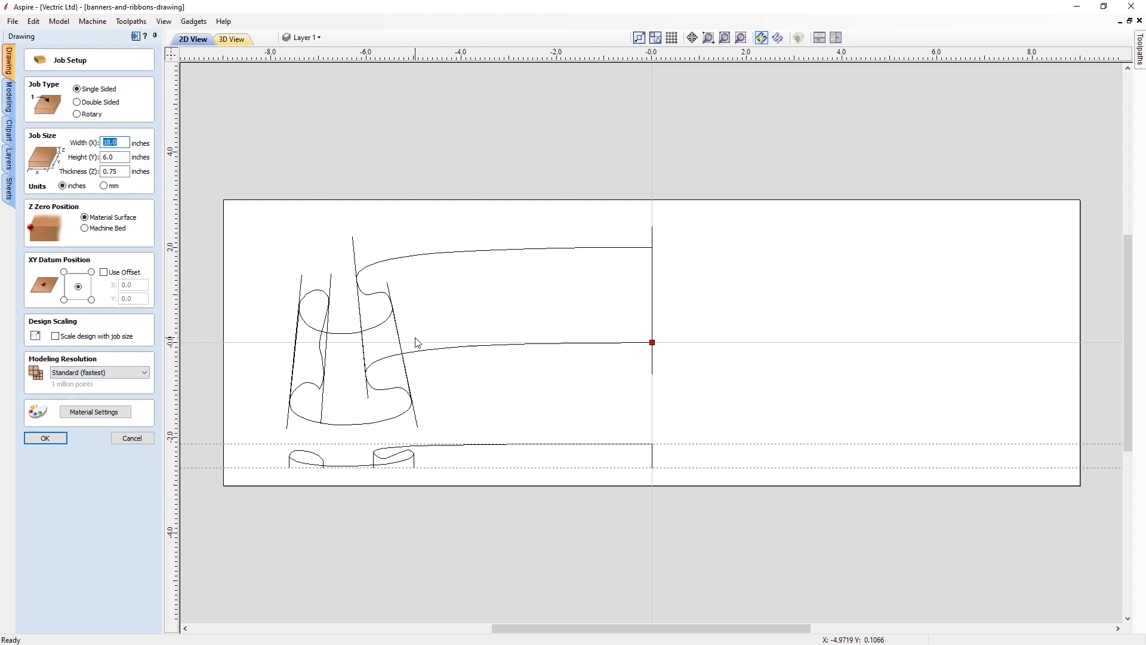
click(134, 373)
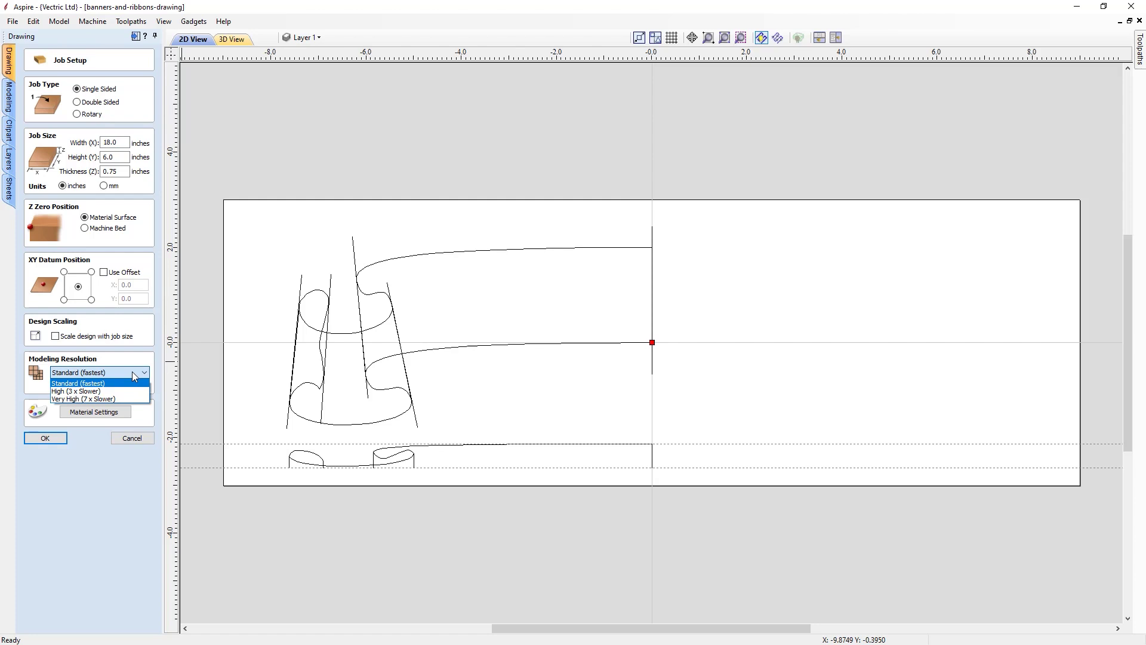
click(120, 398)
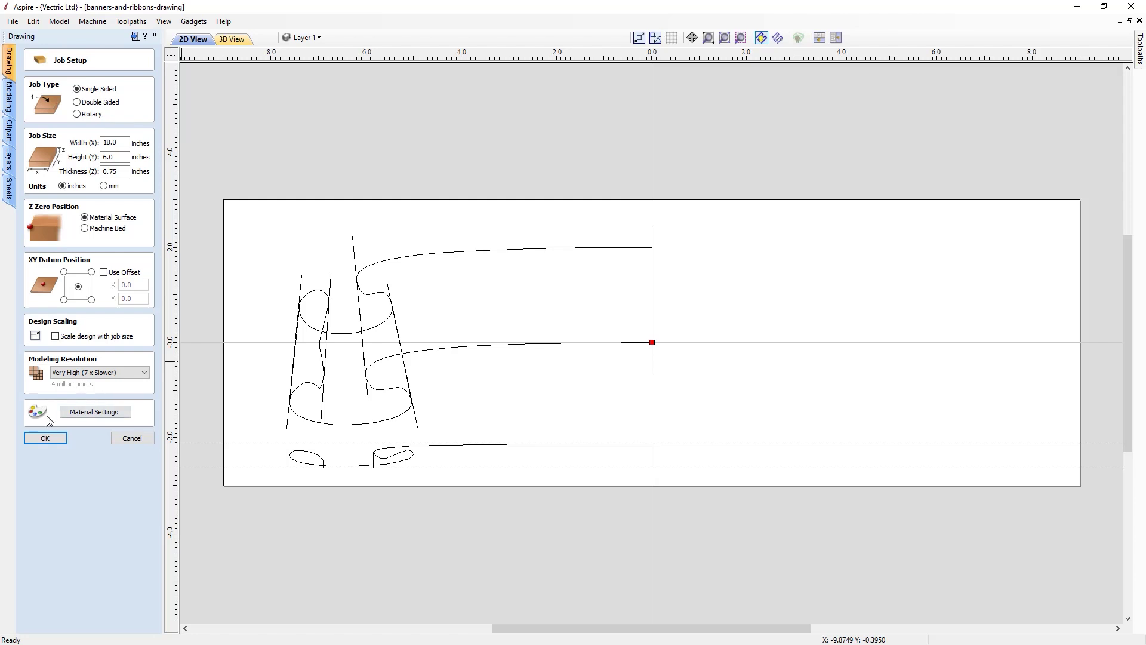
click(66, 415)
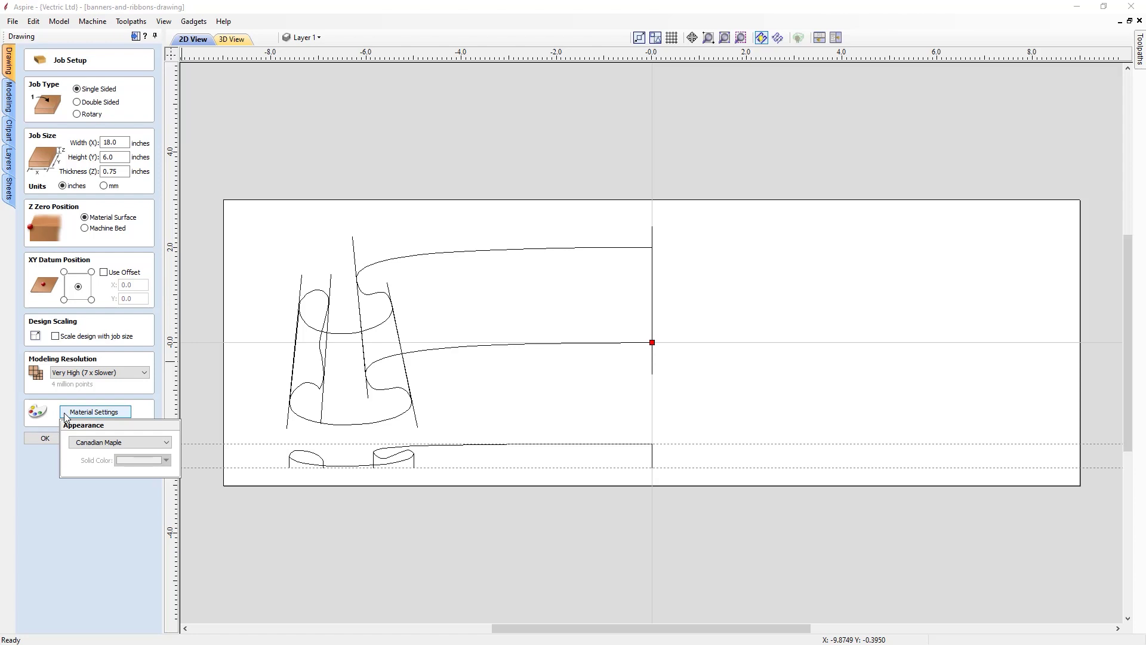
click(99, 449)
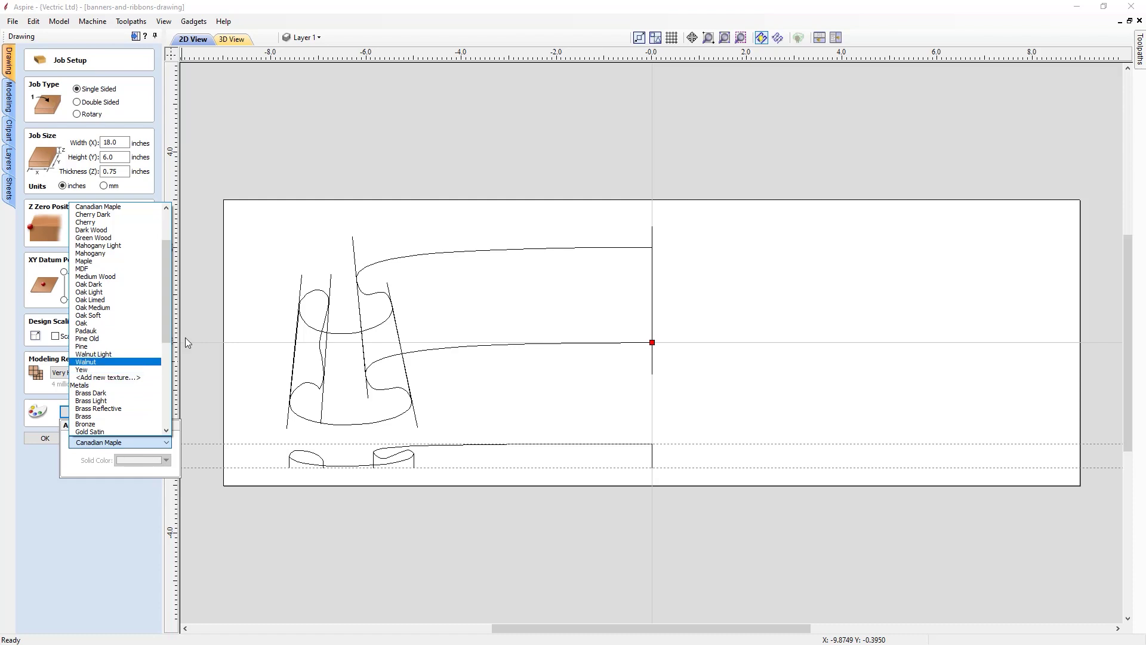
mouse_move(169, 338)
mouse_down()
mouse_move(161, 413)
mouse_move(167, 330)
mouse_up()
scroll(114, 411, up, 2)
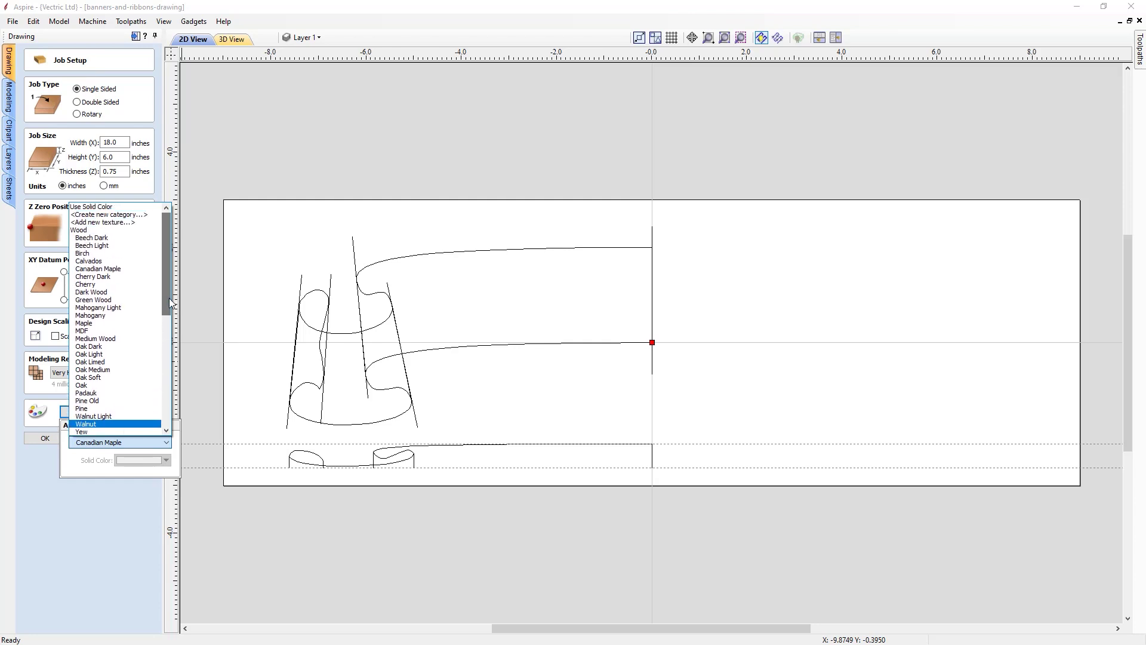
click(105, 222)
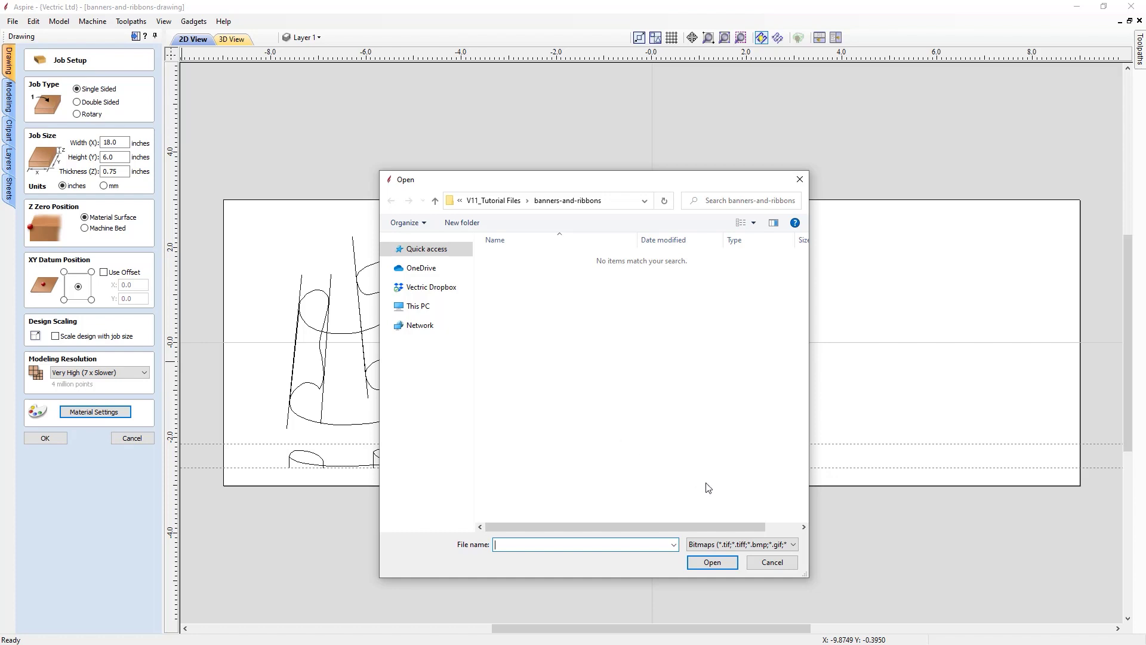
click(769, 562)
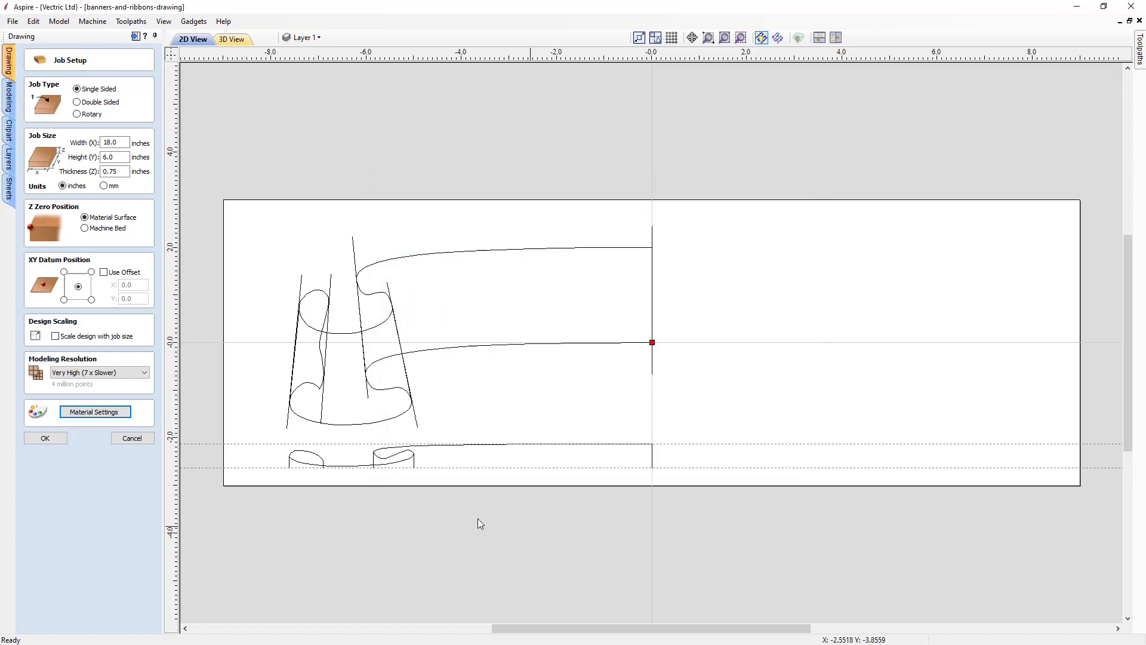
Keep Canadian Maple as the material appearance and apply the job setup.
click(101, 412)
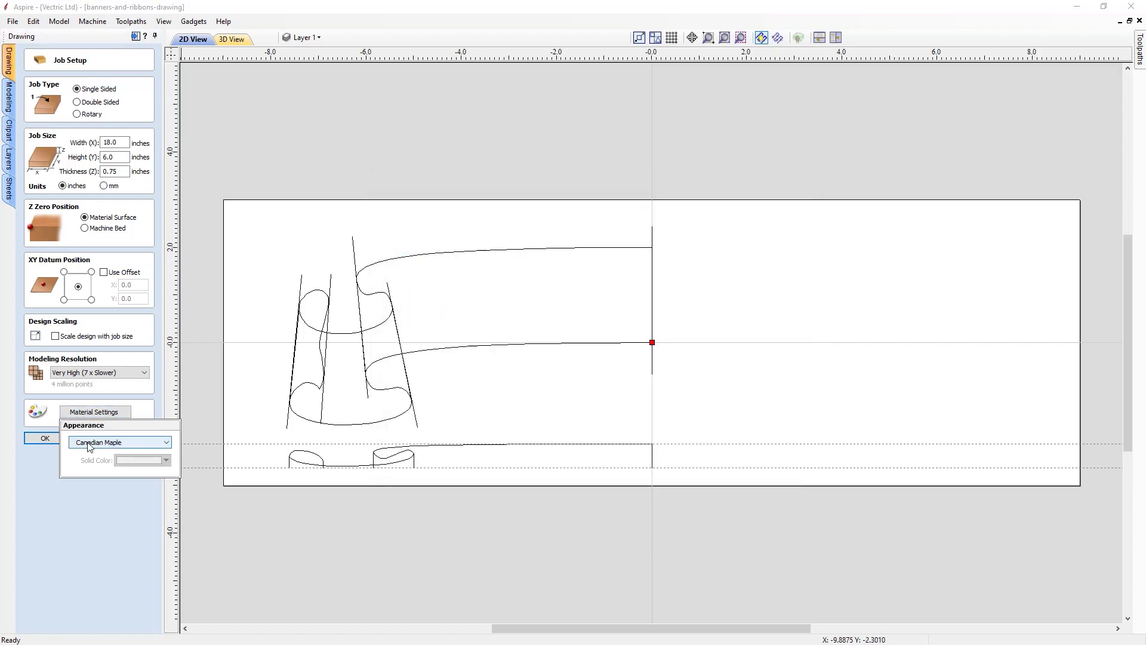
click(46, 439)
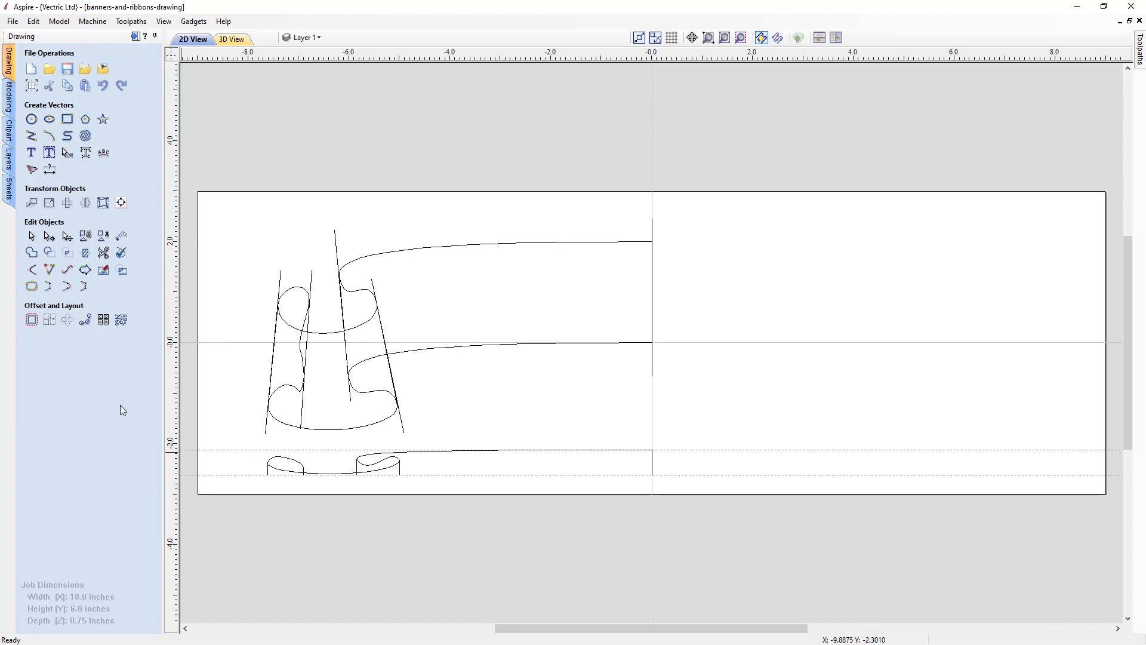
Select the slanted construction line and the ribbon outline sections one by one to examine how the drawing is built.
click(279, 281)
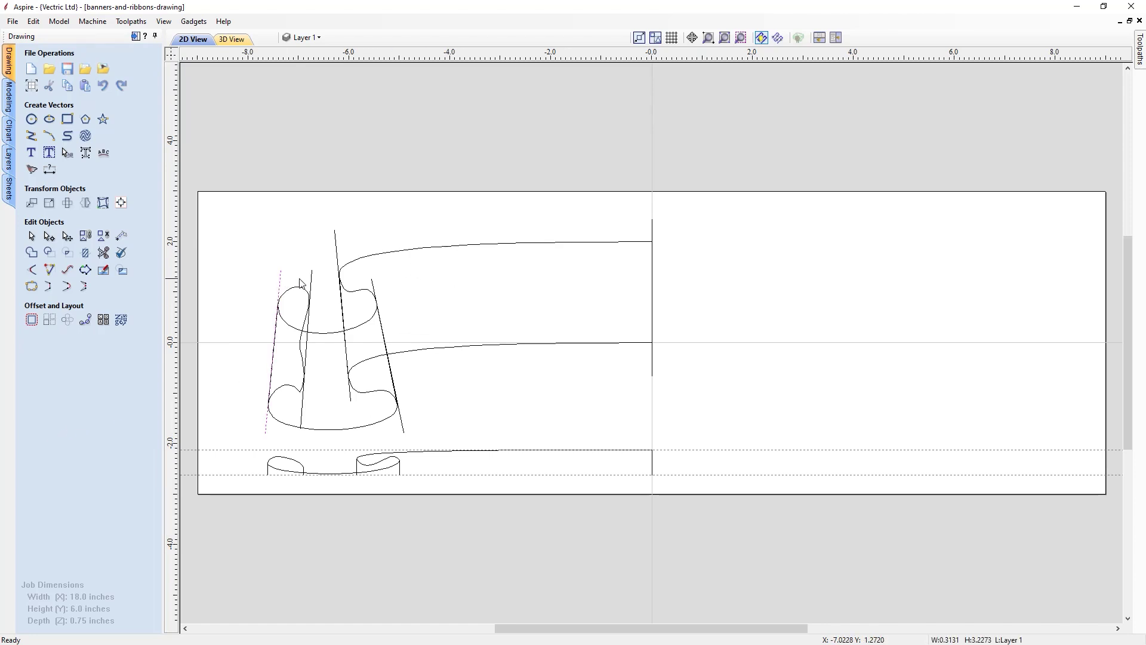
click(338, 269)
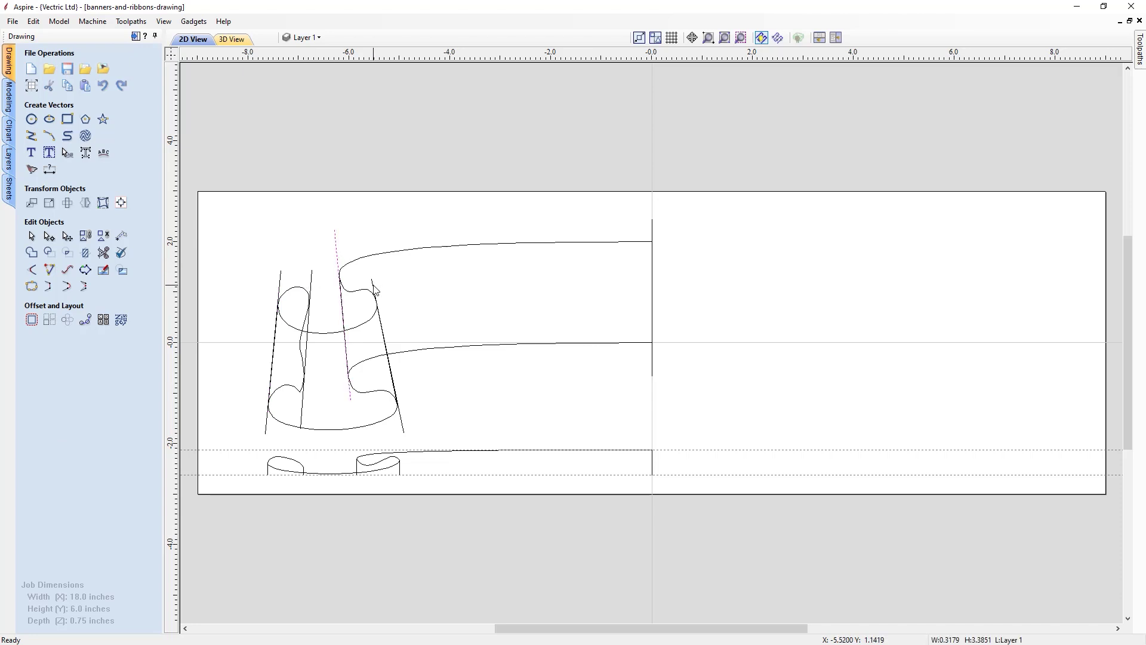
click(376, 255)
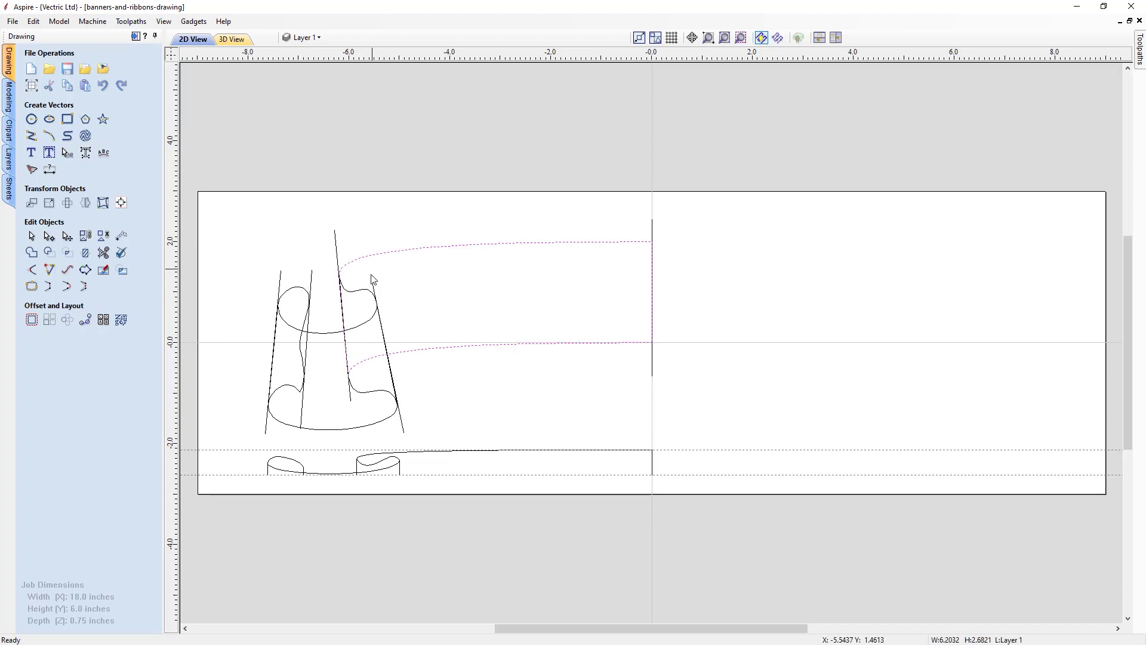
click(353, 297)
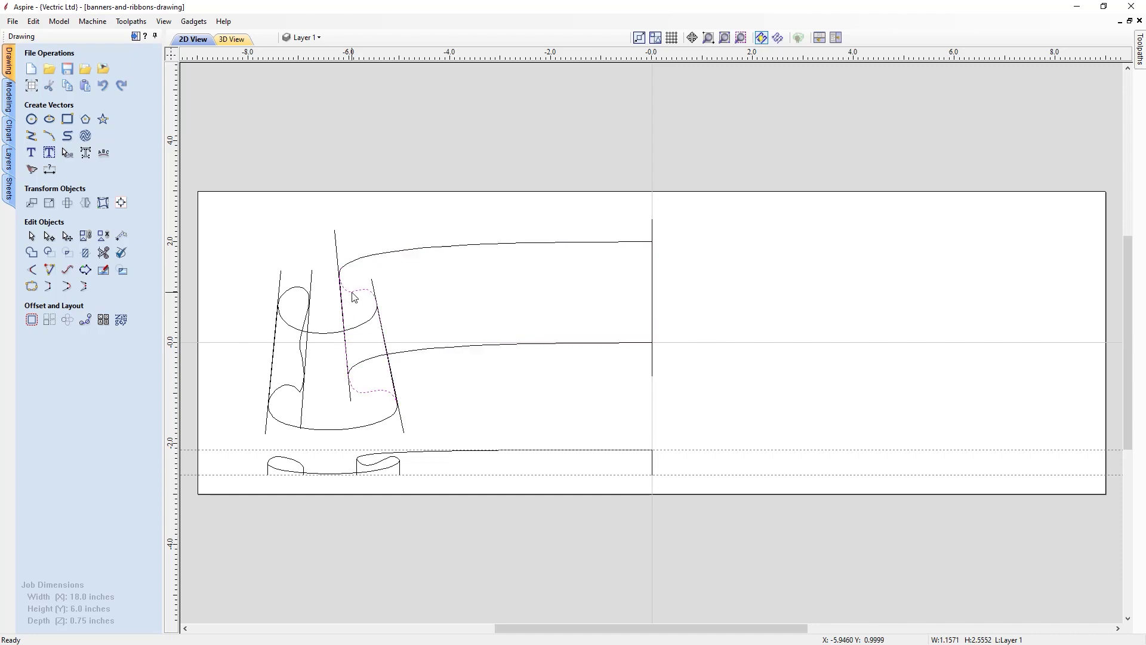
click(327, 333)
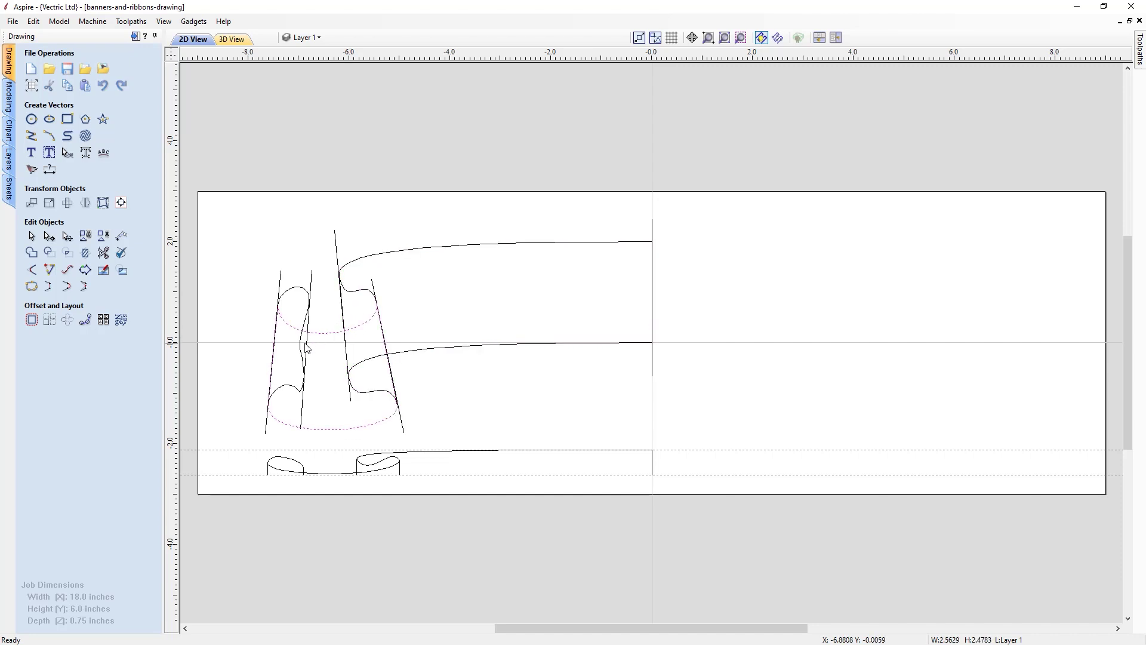
click(304, 348)
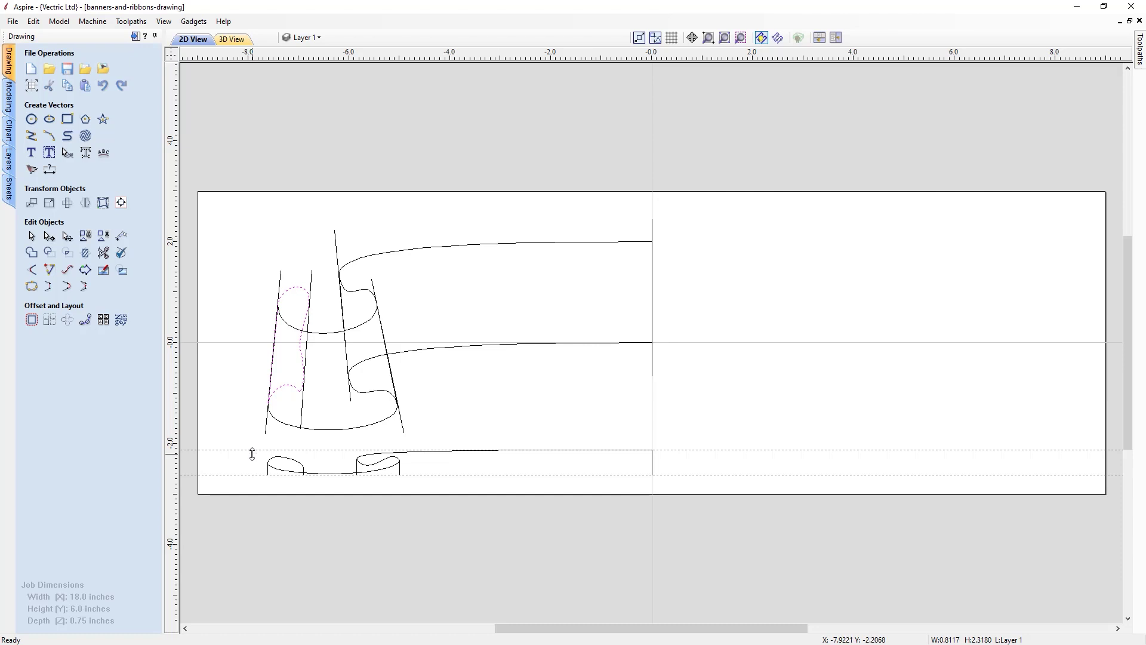
Delete the two horizontal guide lines running along the profile vectors near the bottom of the drawing.
double_click(252, 450)
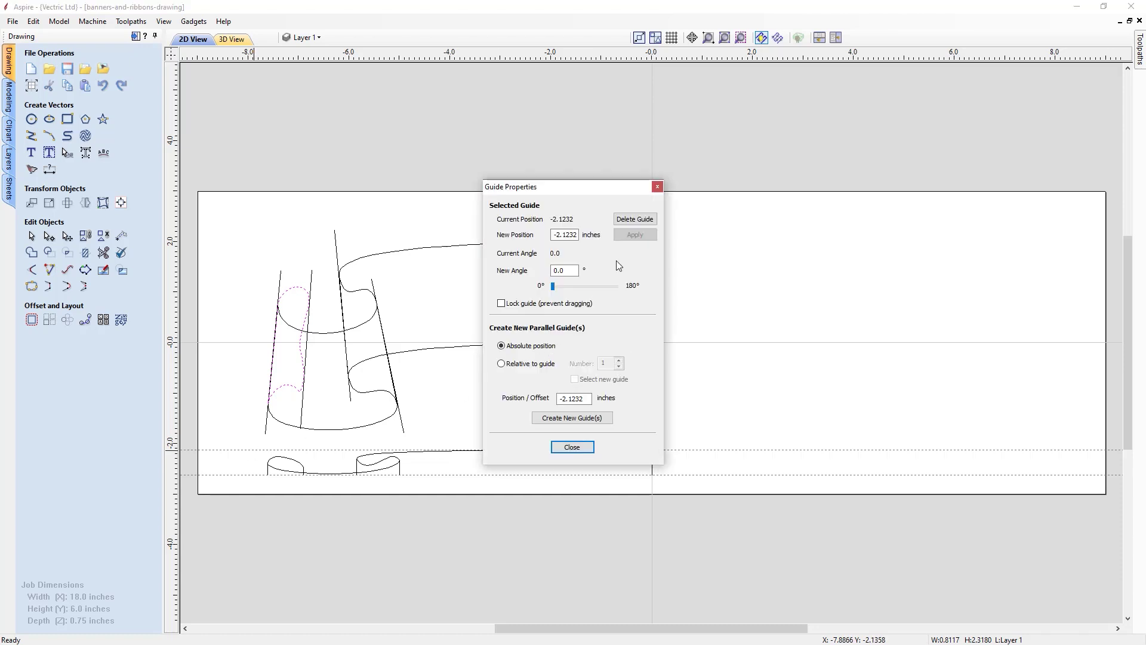
click(637, 219)
double_click(553, 474)
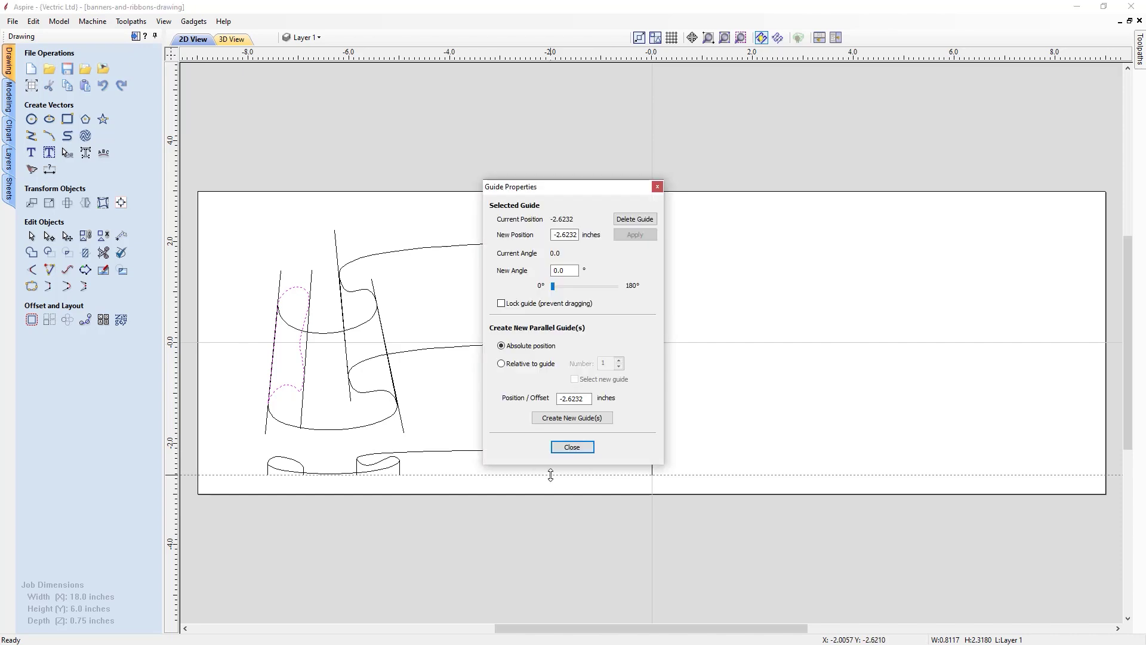
click(632, 220)
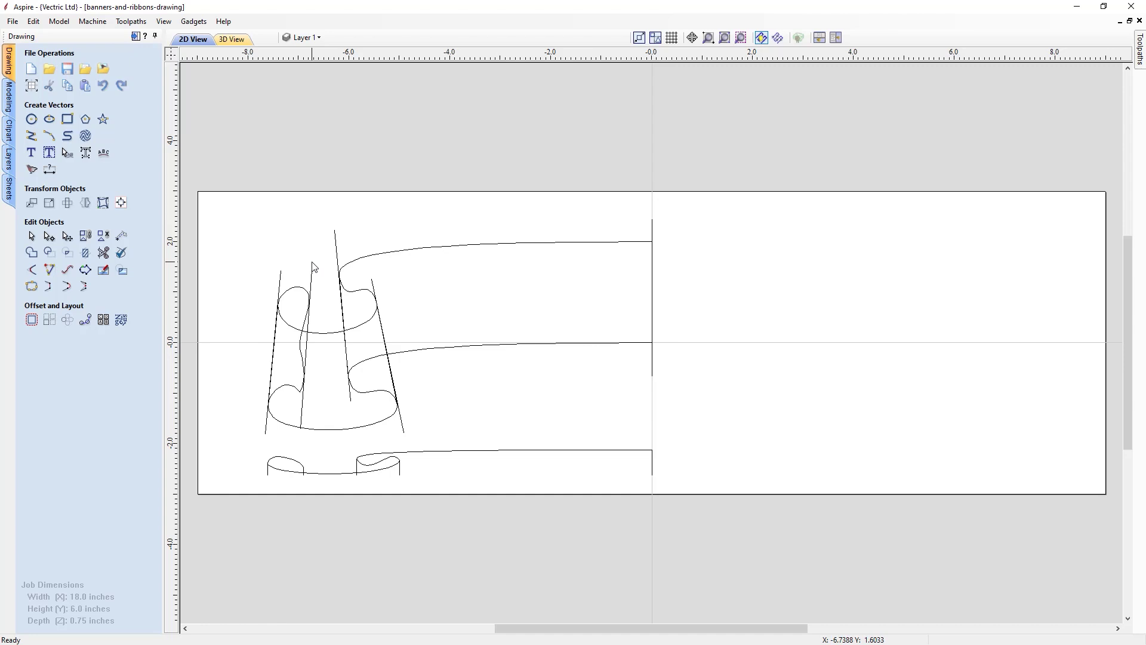
Move the four slanted lines and all profile vectors below the ribbon to a new hidden layer named Sweep Vectors.
click(279, 284)
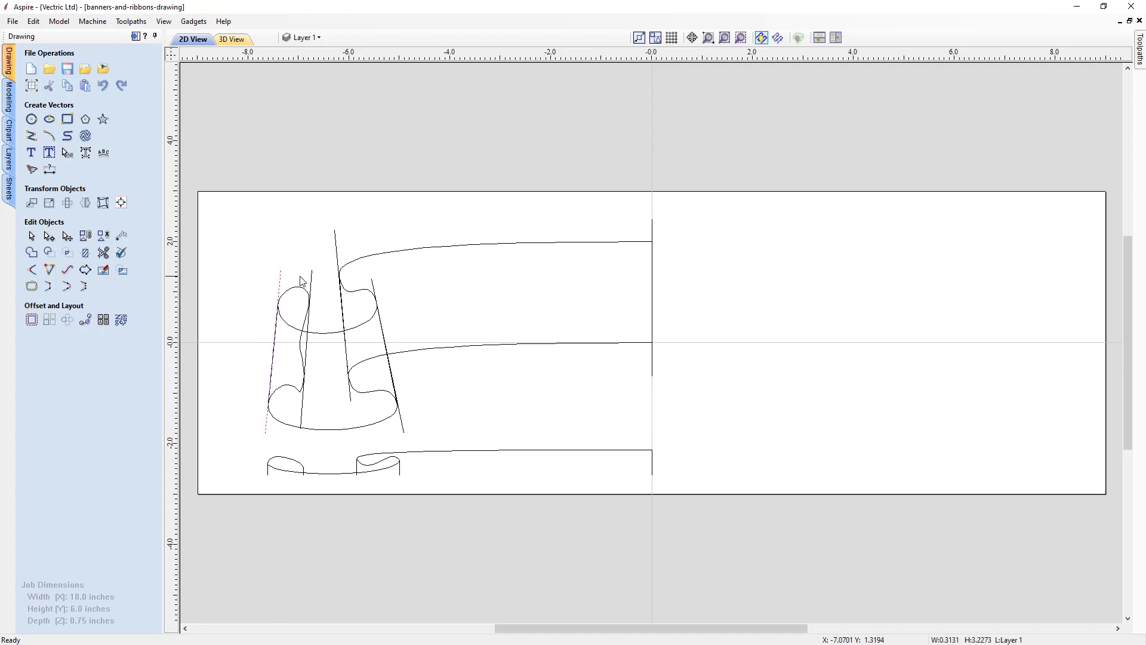
shift+click(312, 280)
shift+click(337, 262)
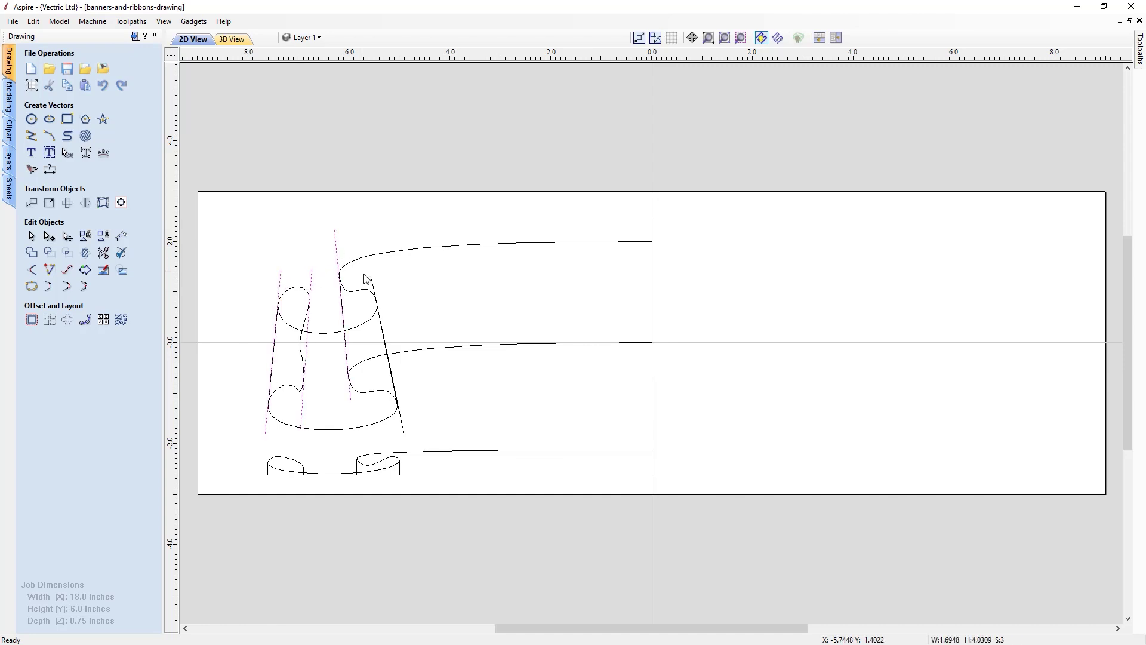
shift+click(370, 286)
drag(700, 528, 239, 441)
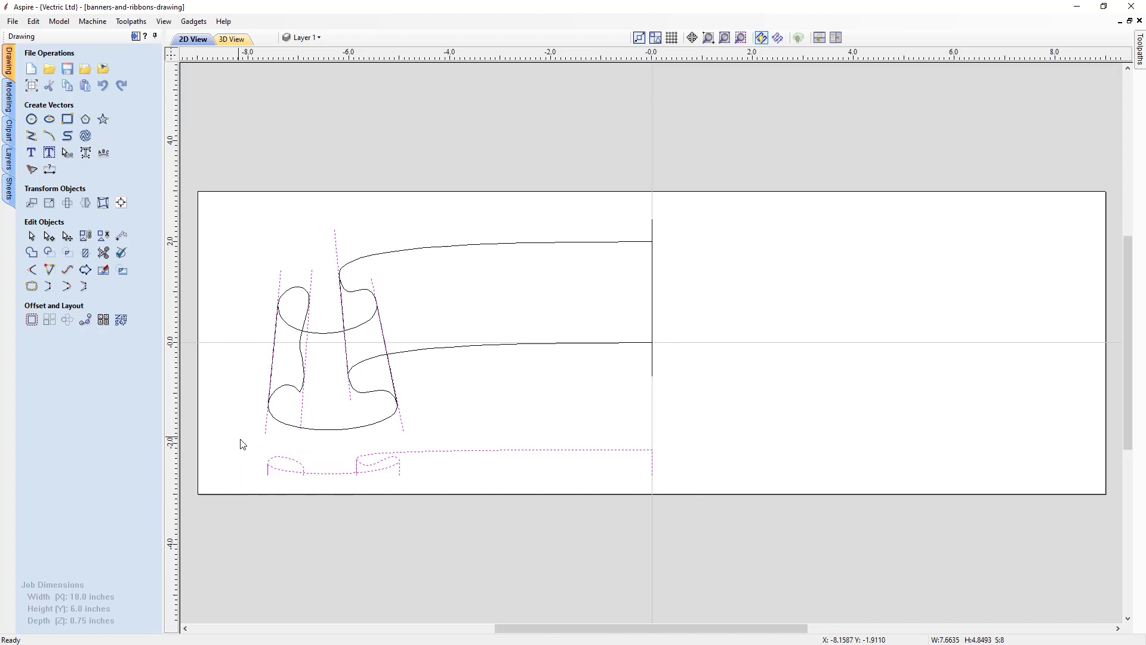
right_click(290, 463)
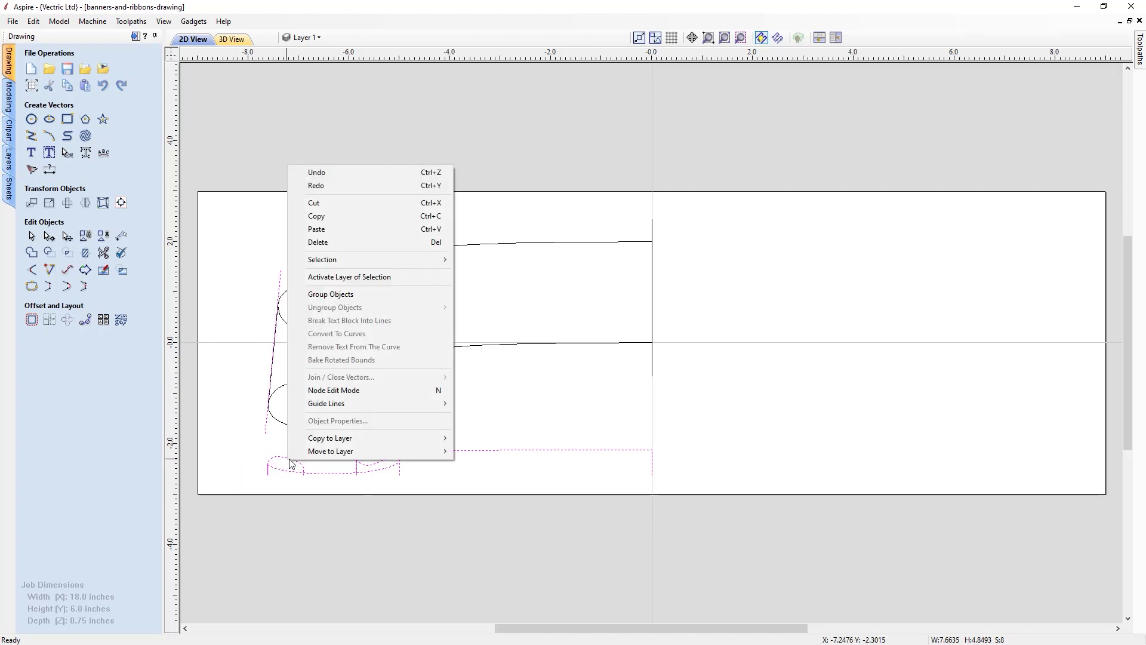
mouse_move(307, 459)
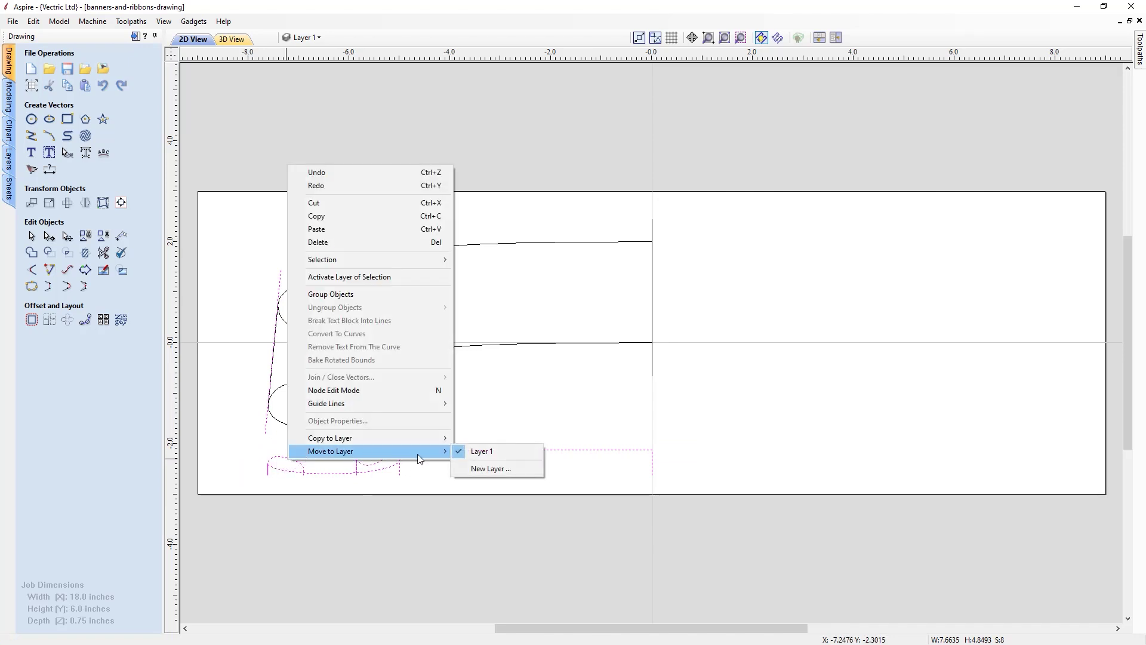
click(483, 472)
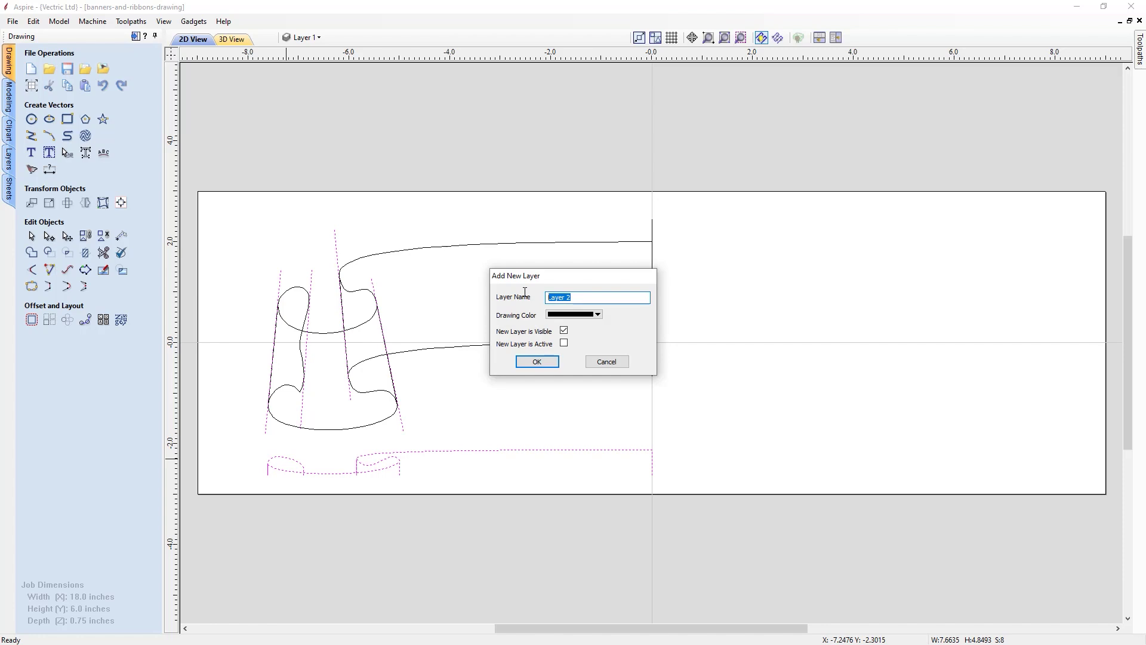
text(Sweep Vectors)
click(564, 333)
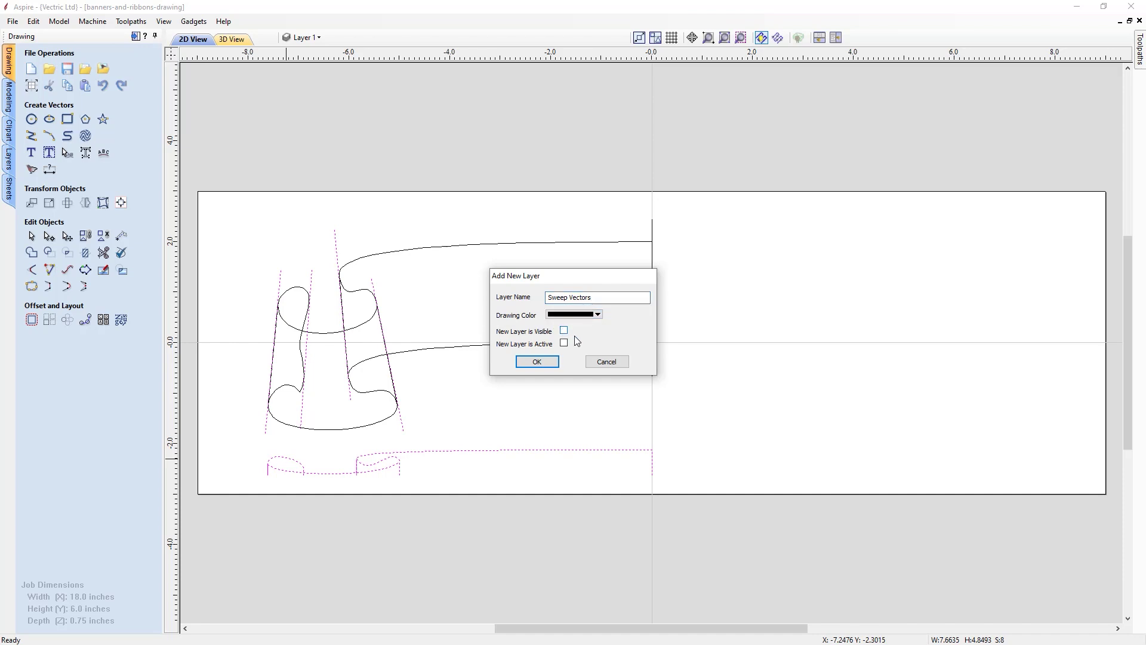
click(546, 362)
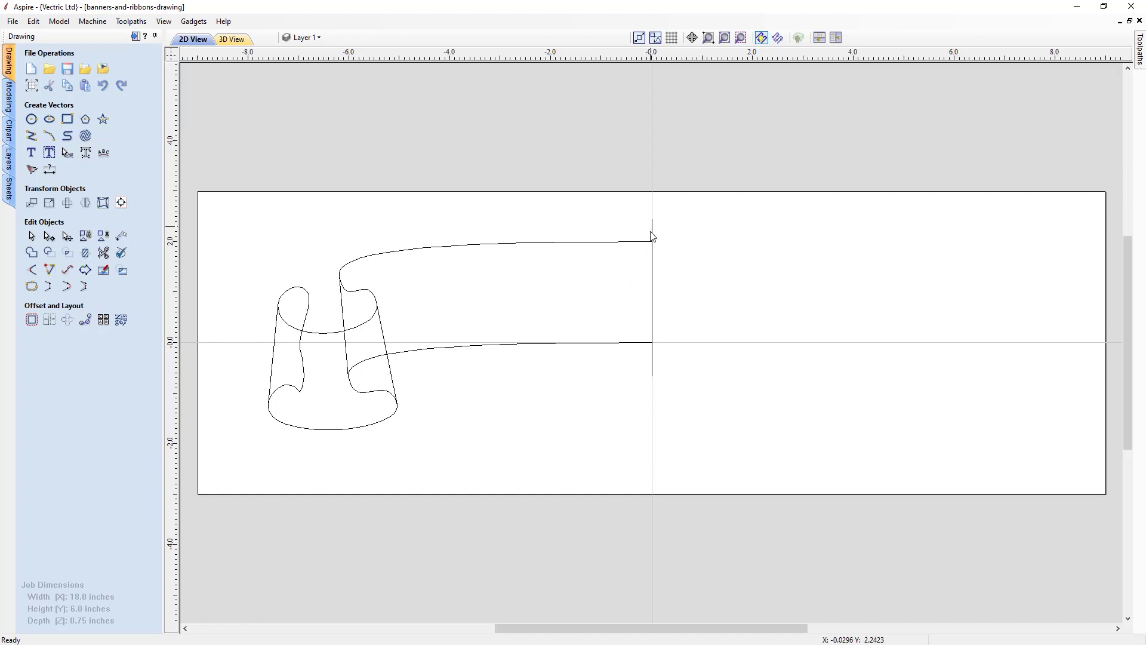
Move the long vertical line at the ribbon's centre end to the Sweep Vectors layer.
click(653, 369)
right_click(652, 368)
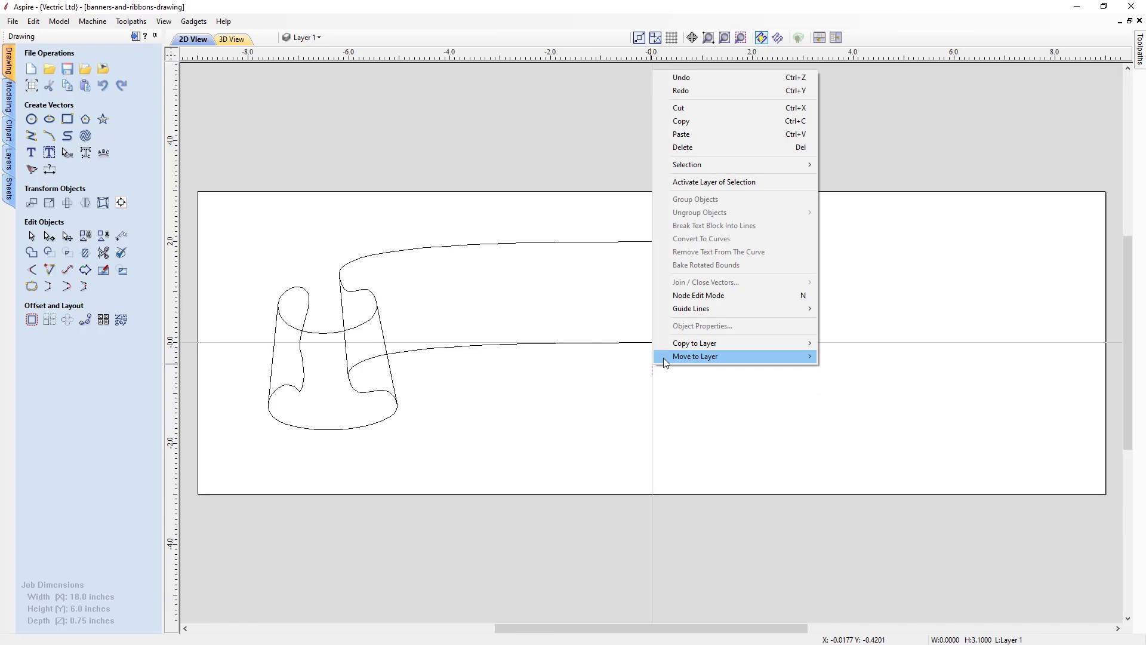
mouse_move(692, 356)
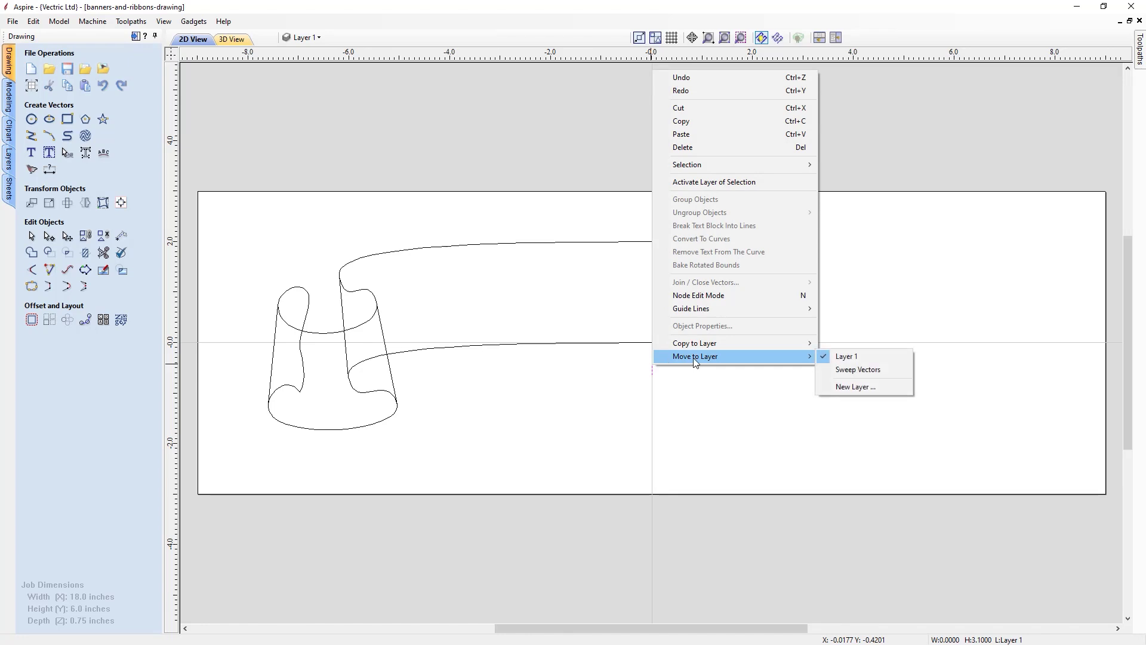
click(837, 371)
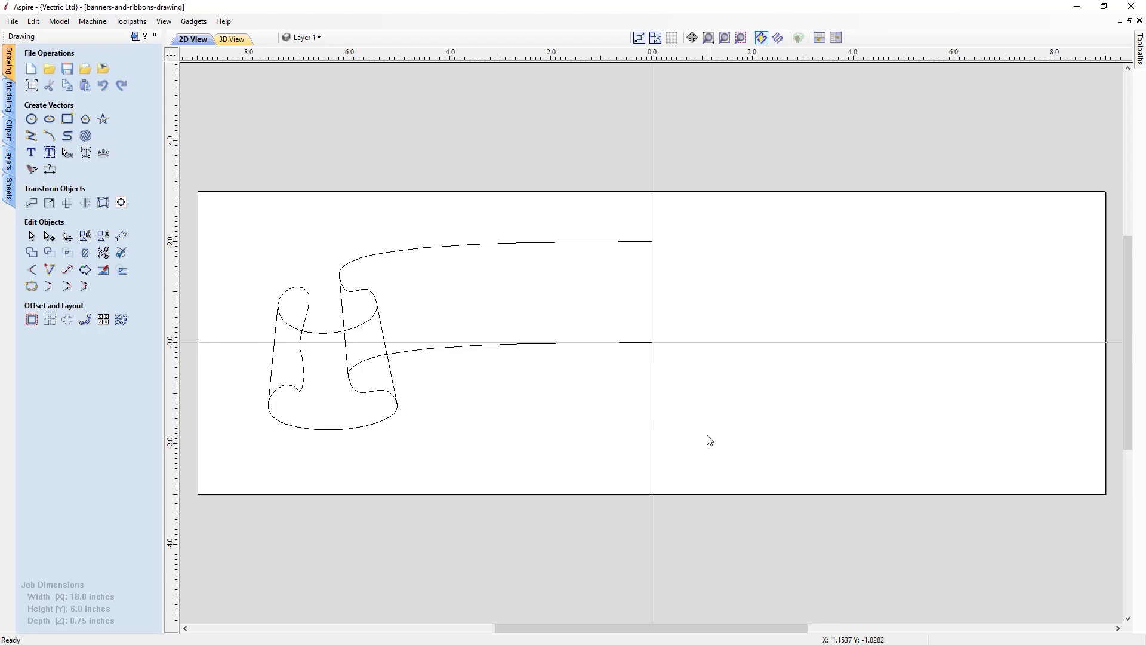
Move all the visible ribbon outline vectors to a new hidden layer named Outline.
drag(234, 213, 714, 449)
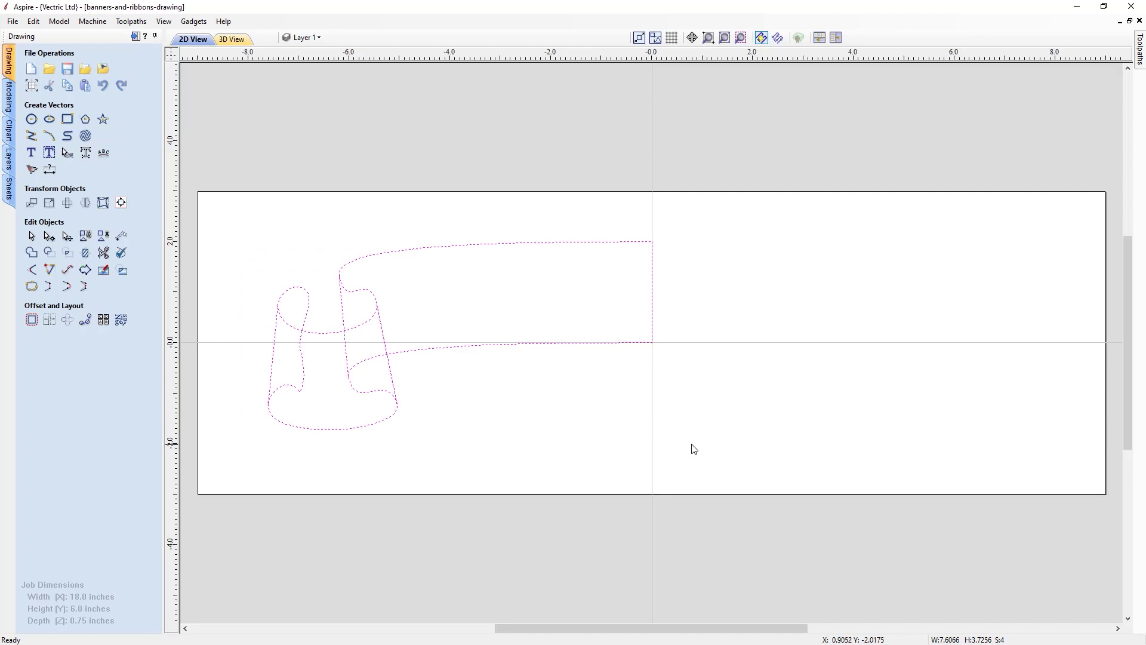
right_click(460, 349)
mouse_move(500, 636)
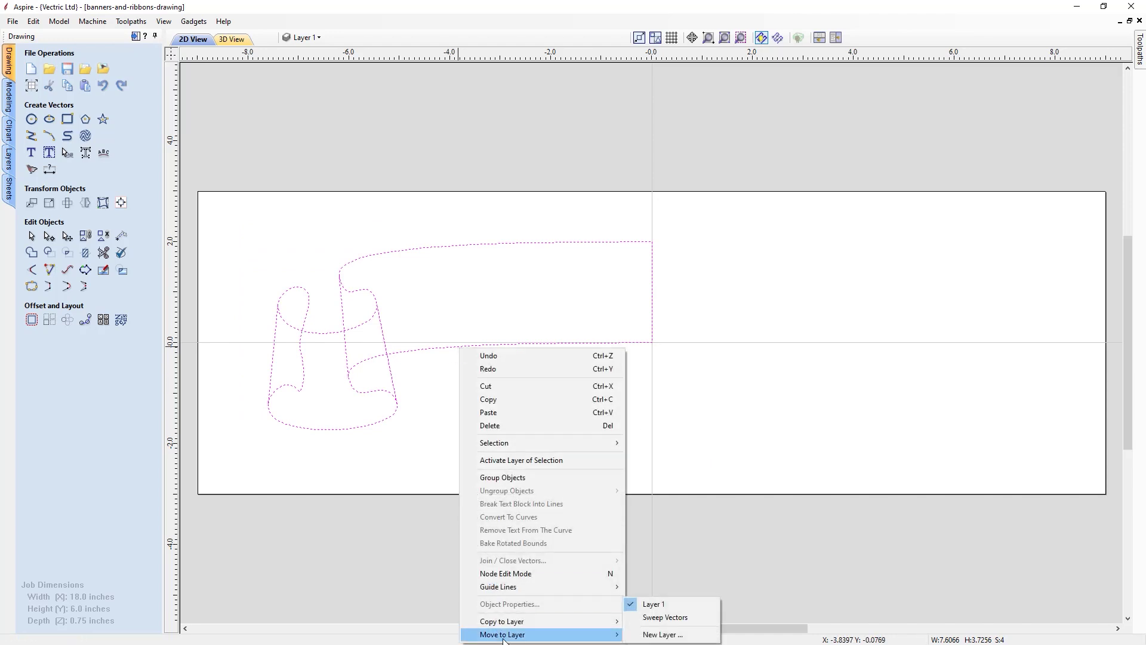
click(653, 635)
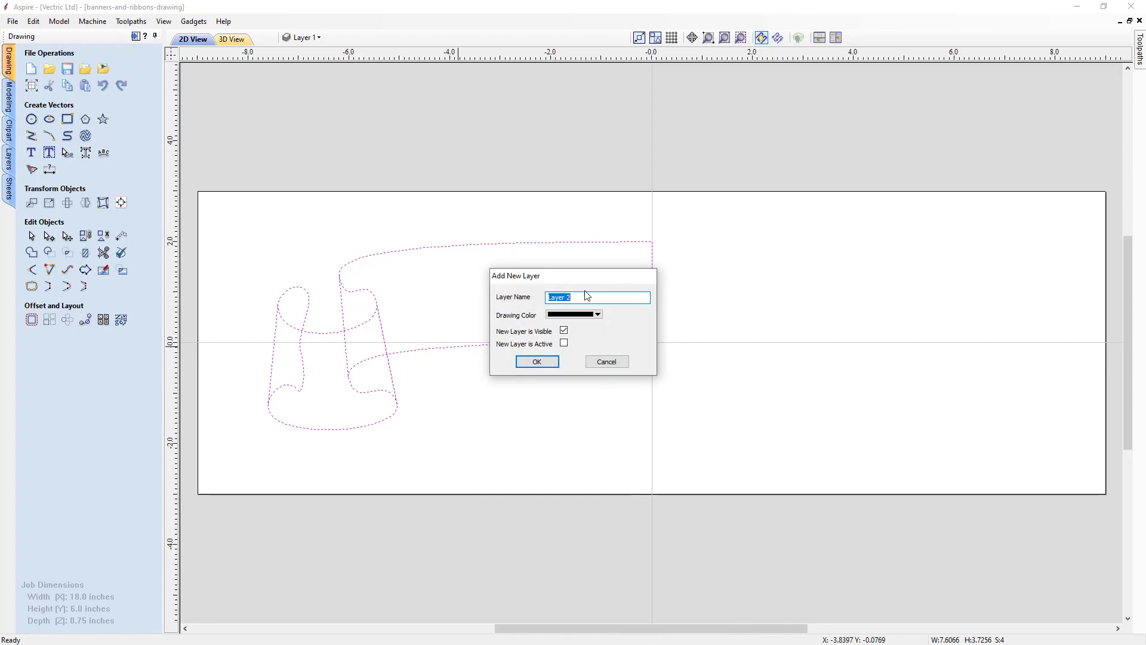
text(Outline)
click(564, 332)
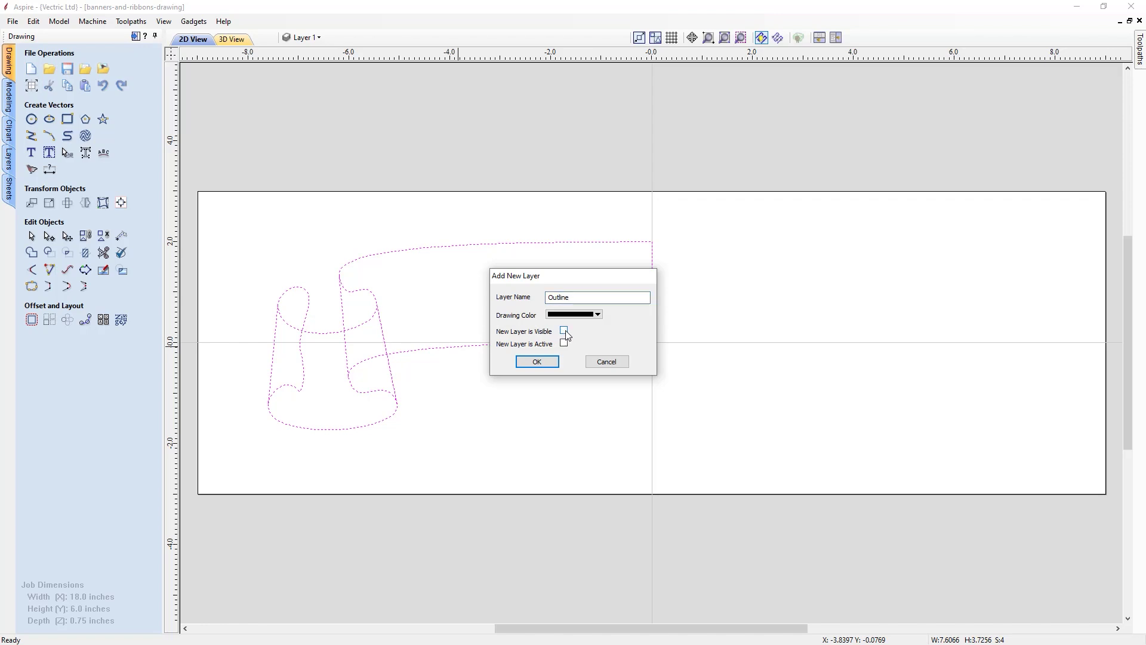
click(550, 365)
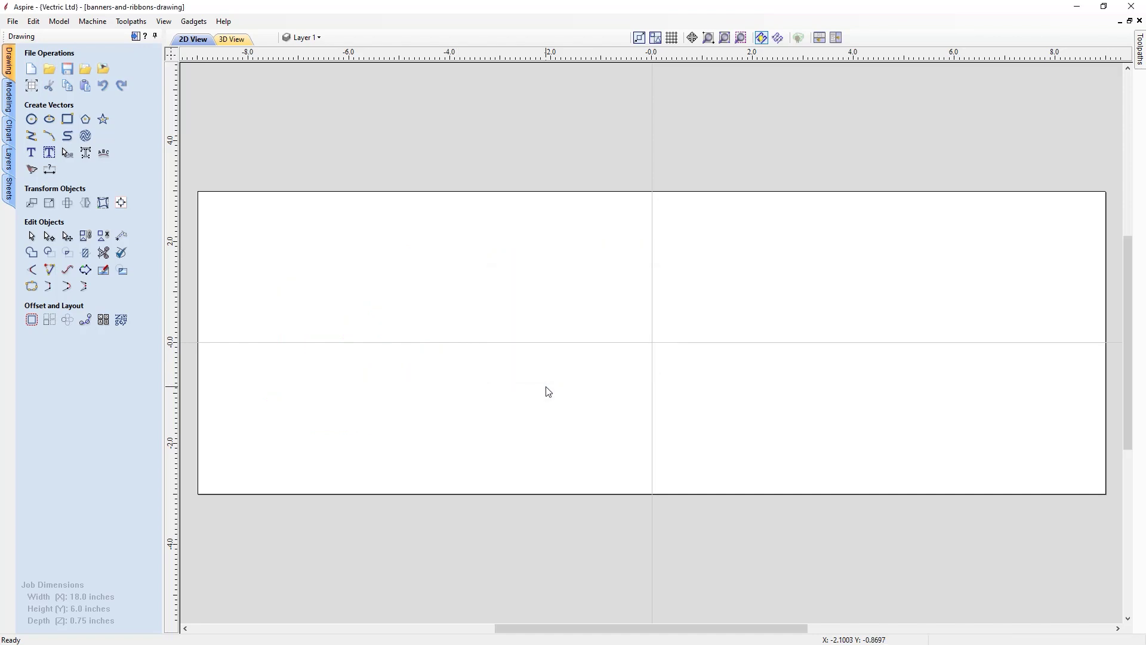
Rename Layer 1 to Components and make the Sweep Vectors and Outline layers visible.
click(320, 38)
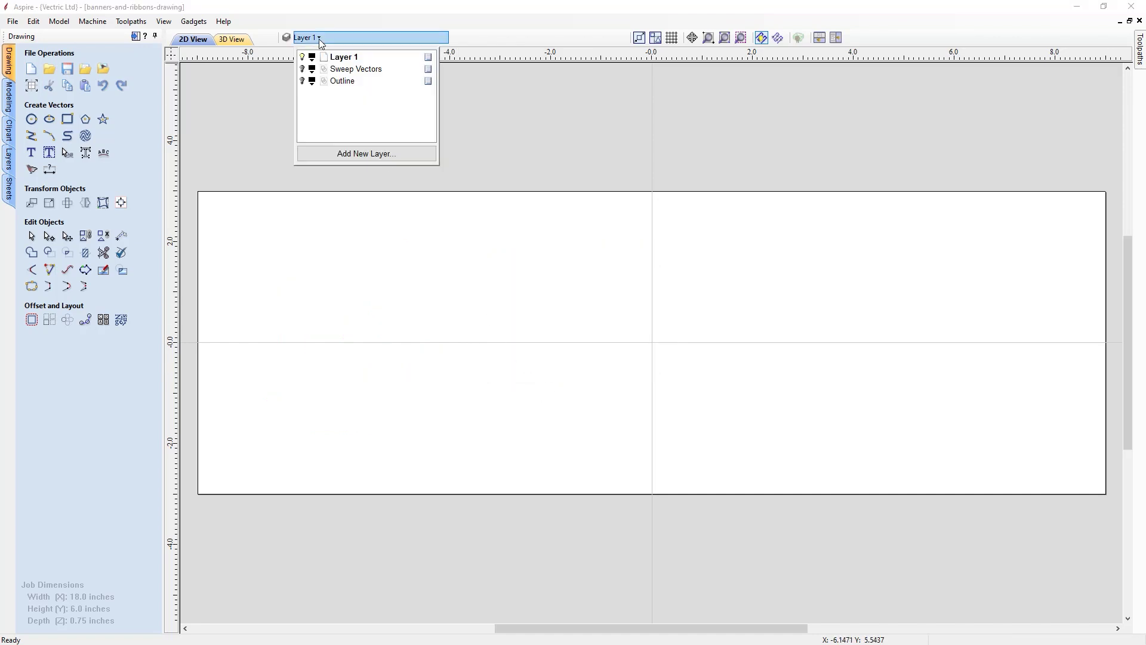
right_click(346, 61)
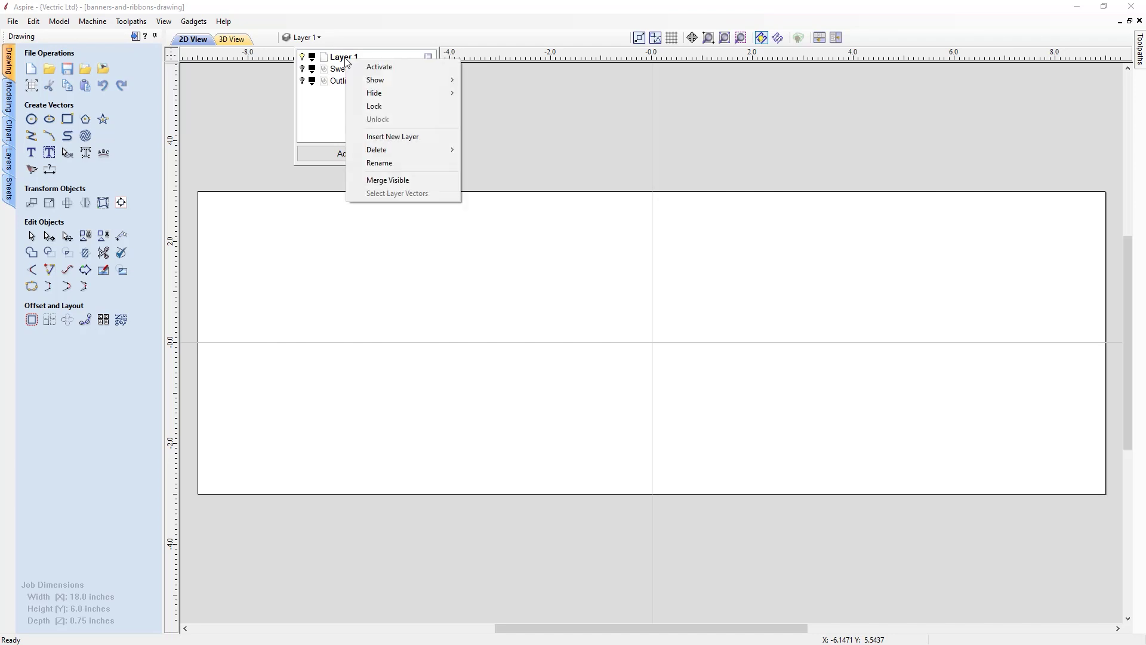
click(374, 163)
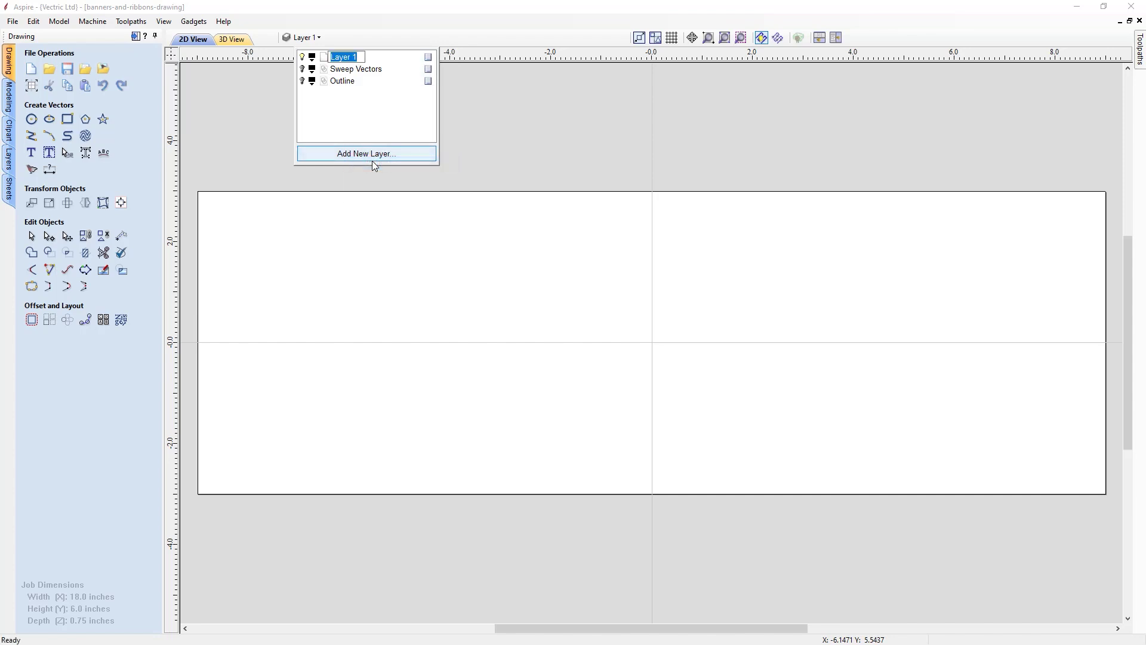
text(Components)
key(Return)
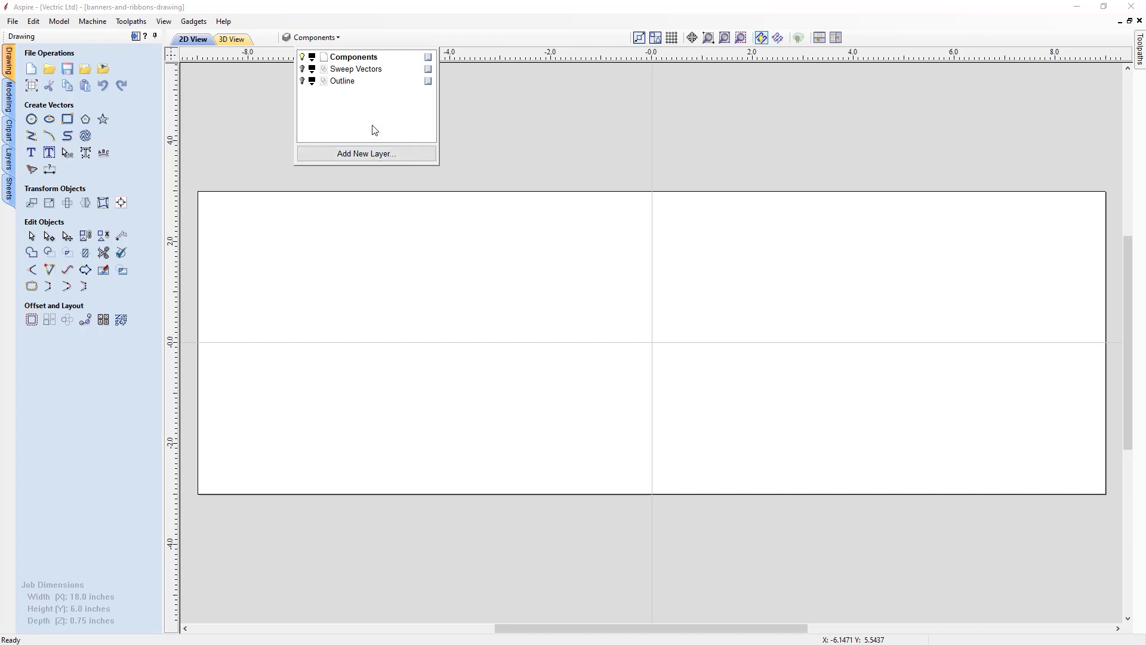
click(302, 70)
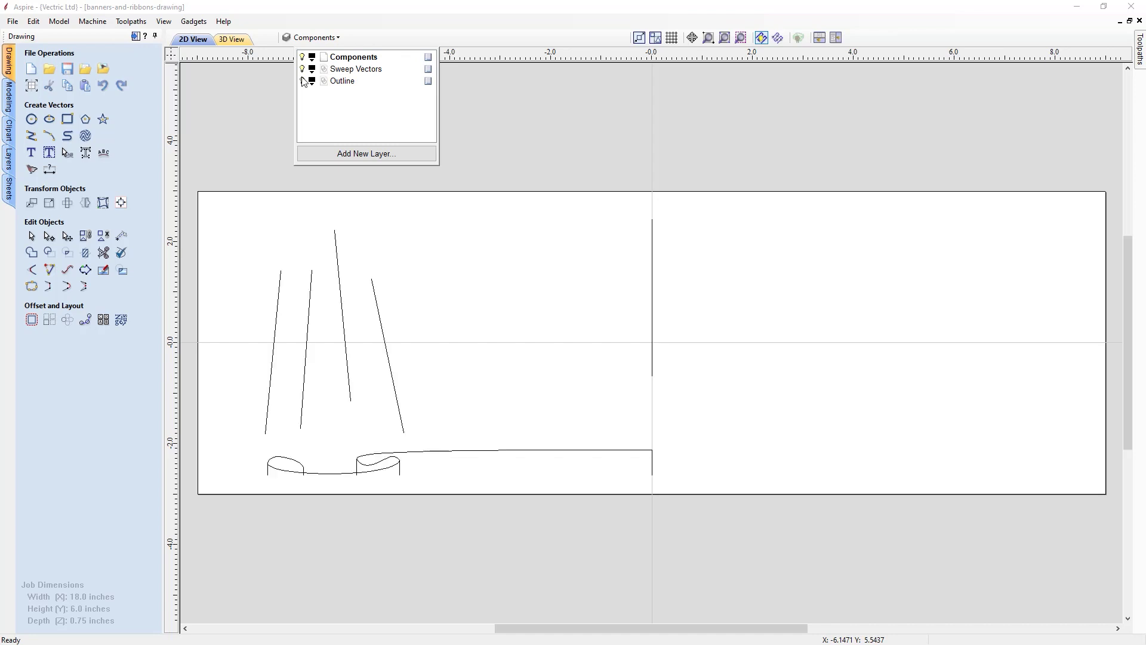
click(303, 81)
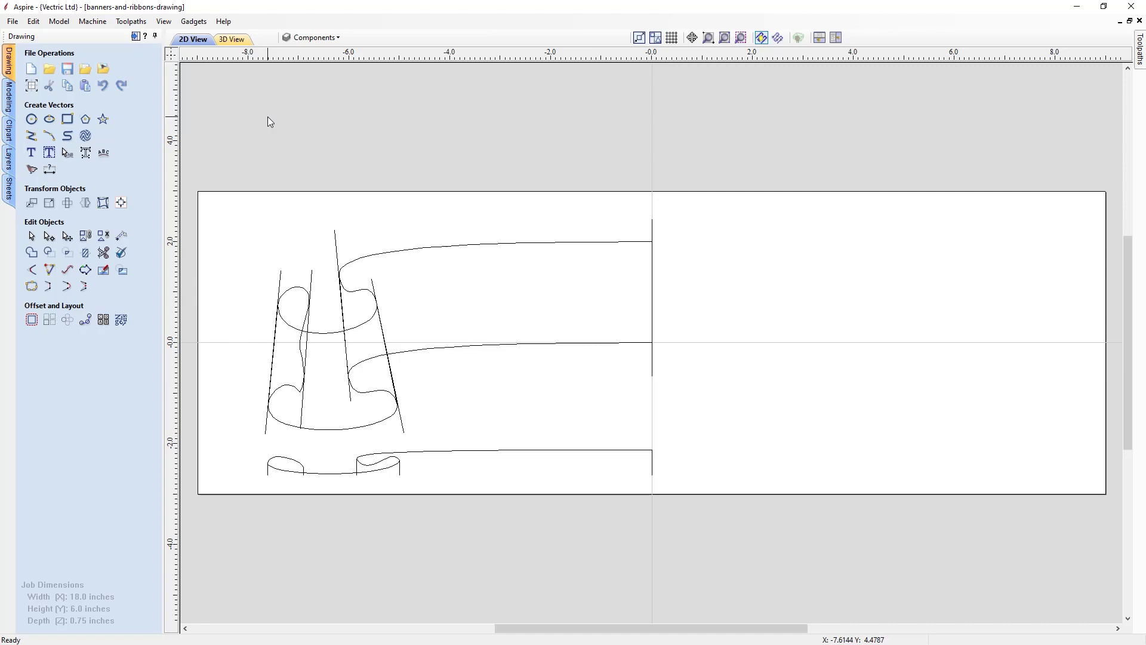
Rename the modeling component level Level 1 to Folds.
click(7, 100)
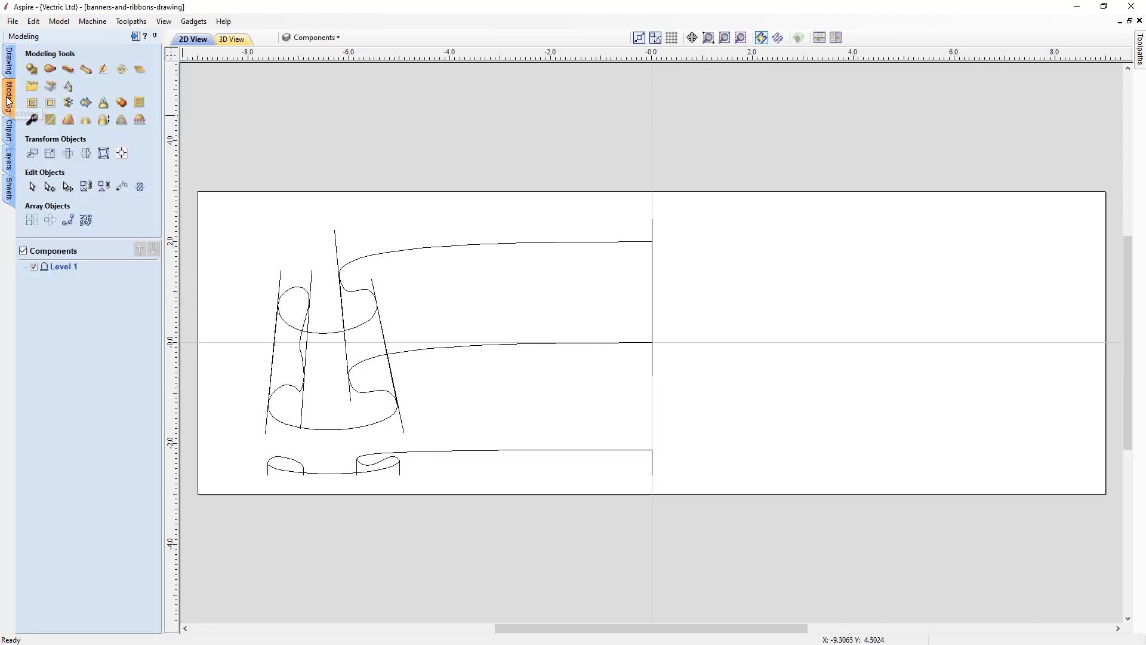
click(63, 267)
right_click(64, 268)
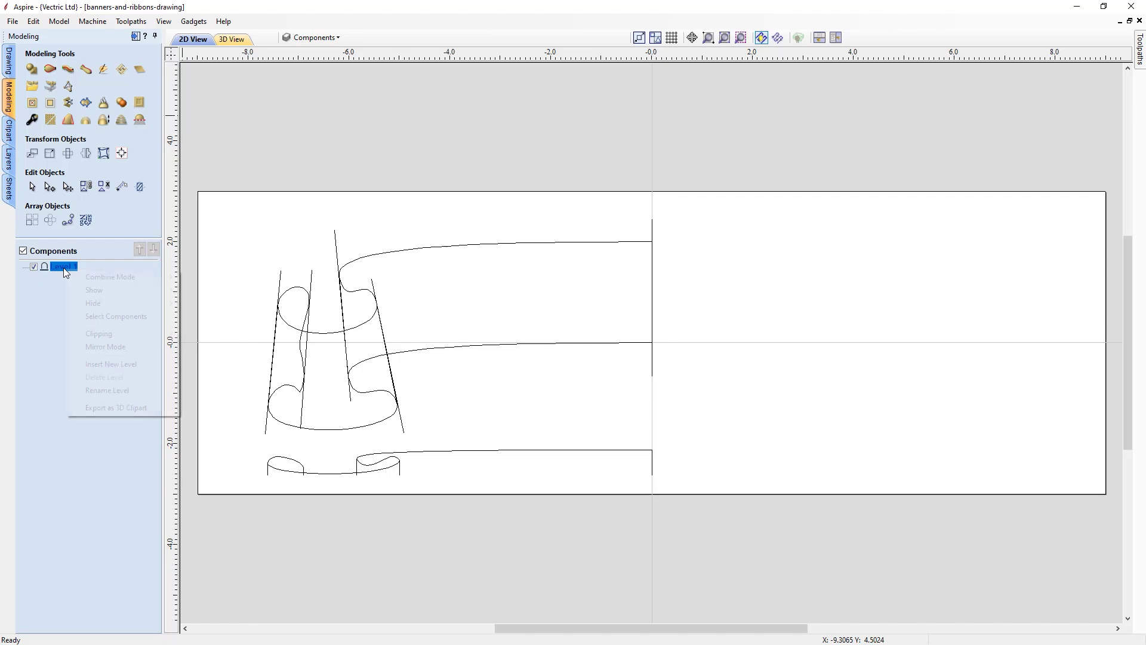
click(102, 389)
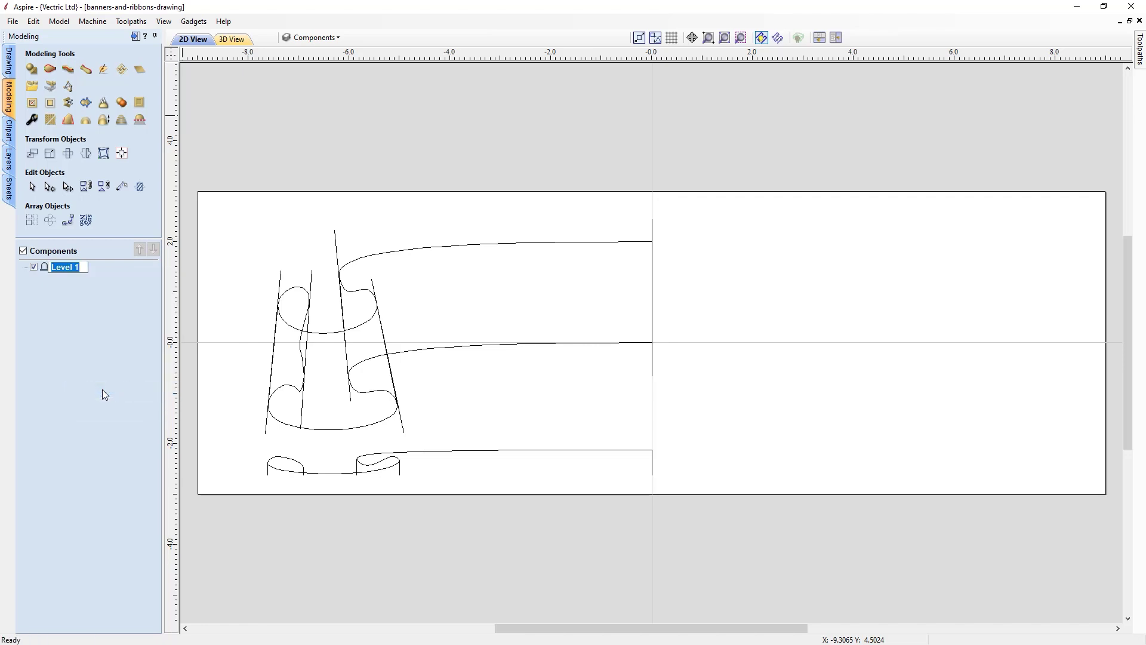
text(Folds)
key(Return)
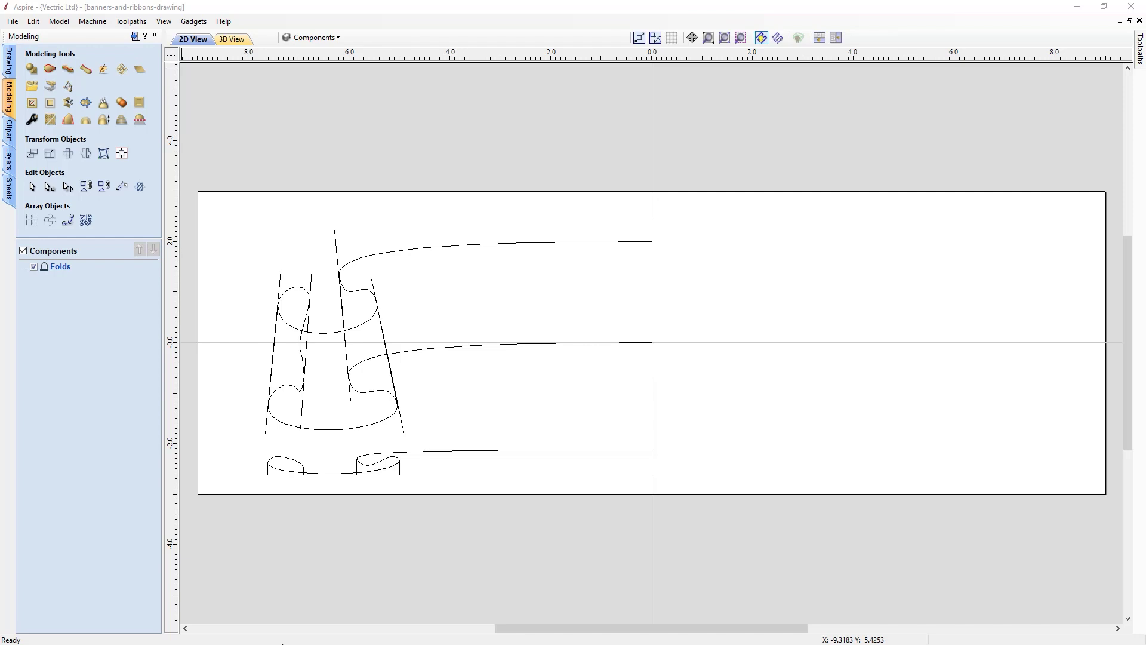
Examine the main ribbon section's outline and the slanted and vertical lines that bound it by selecting them, and clear the selection.
click(500, 246)
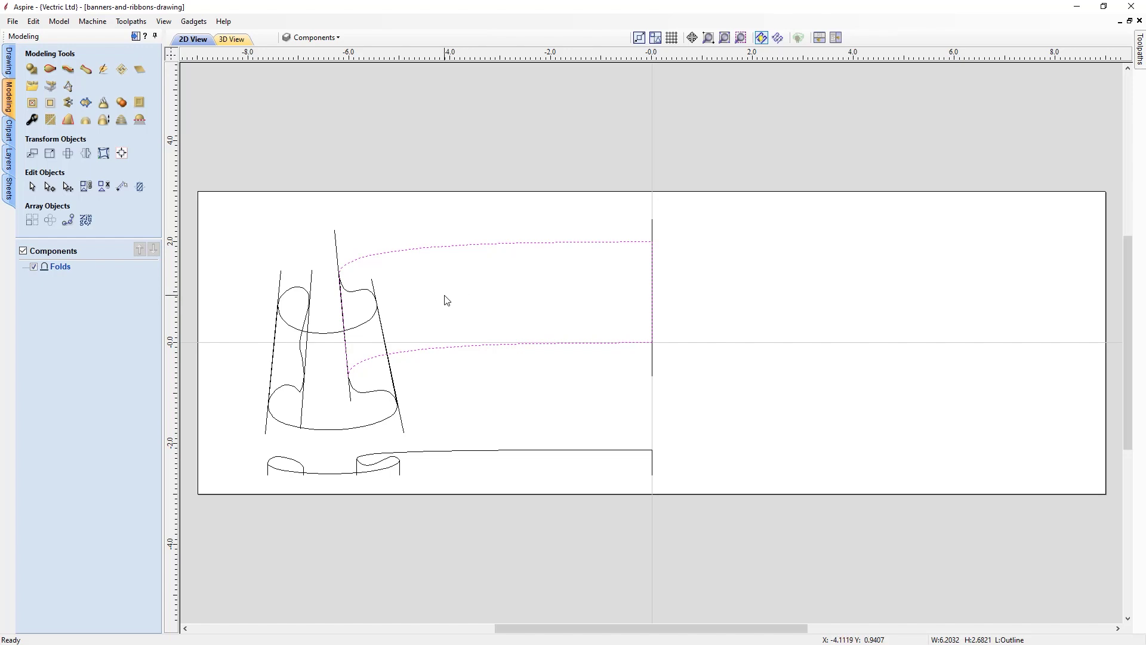
click(394, 234)
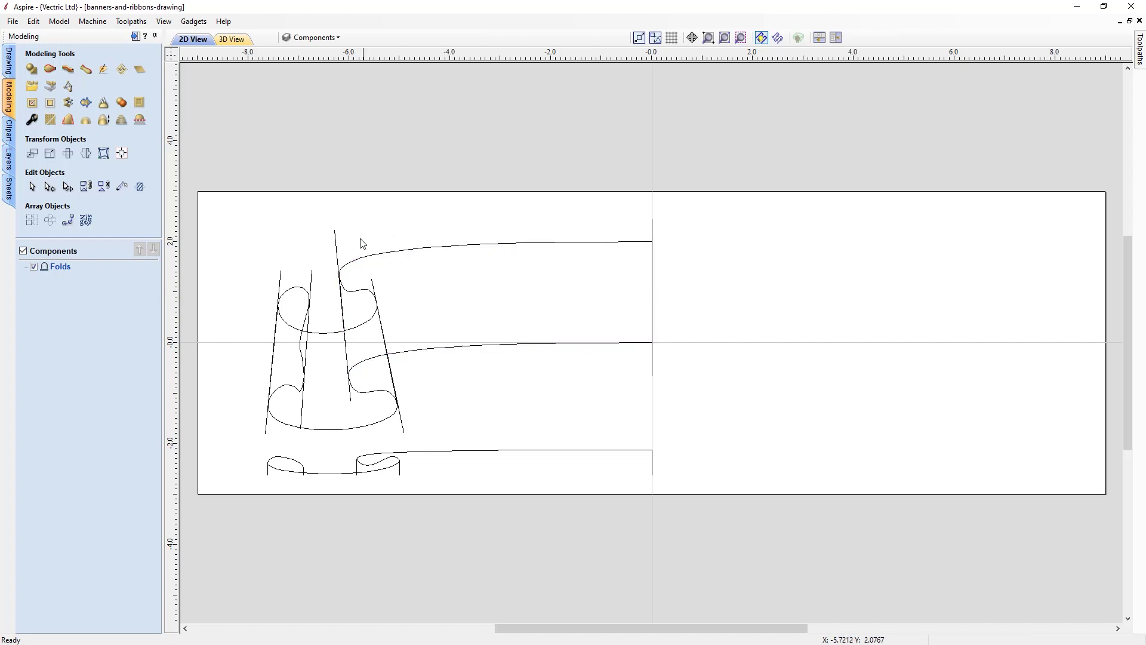
click(335, 249)
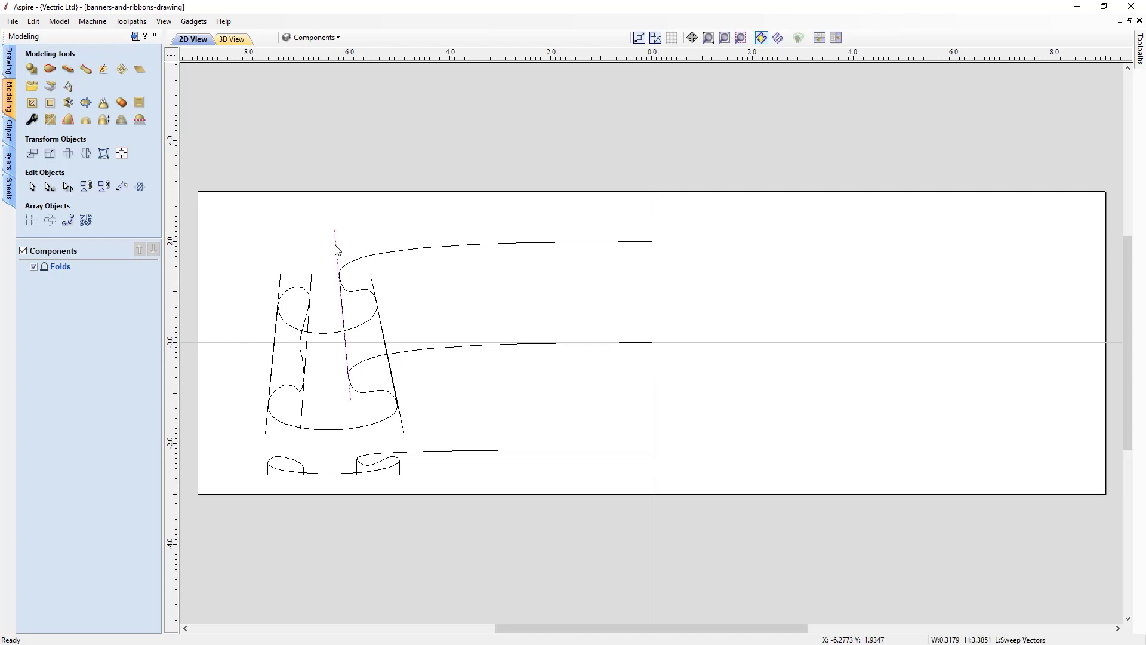
shift+click(653, 235)
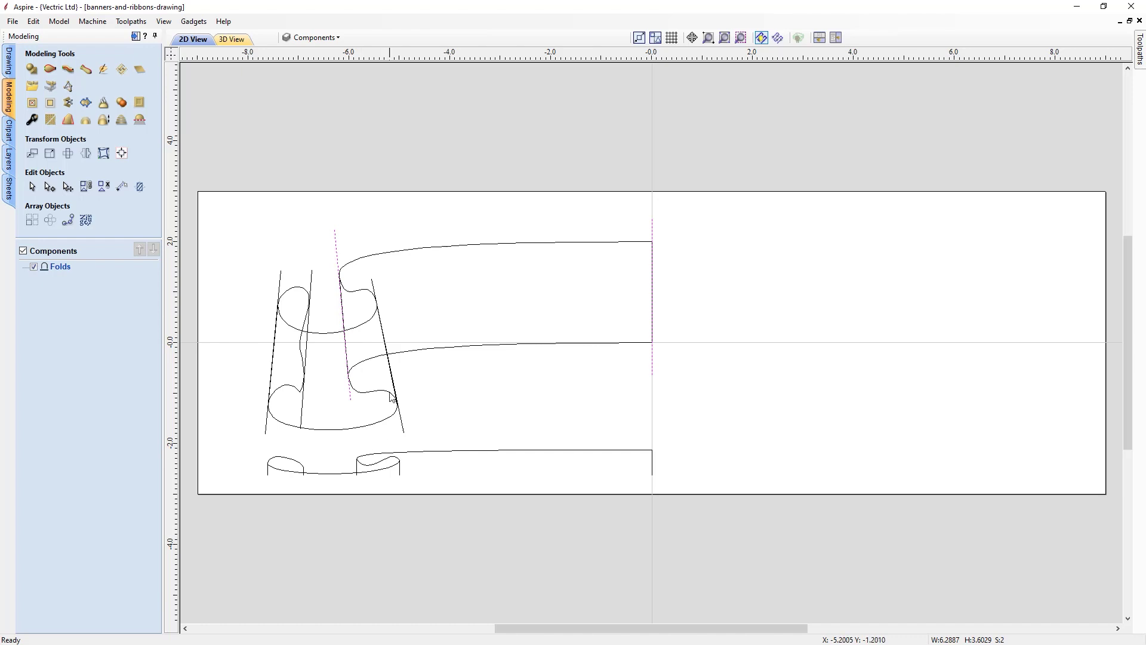
click(502, 438)
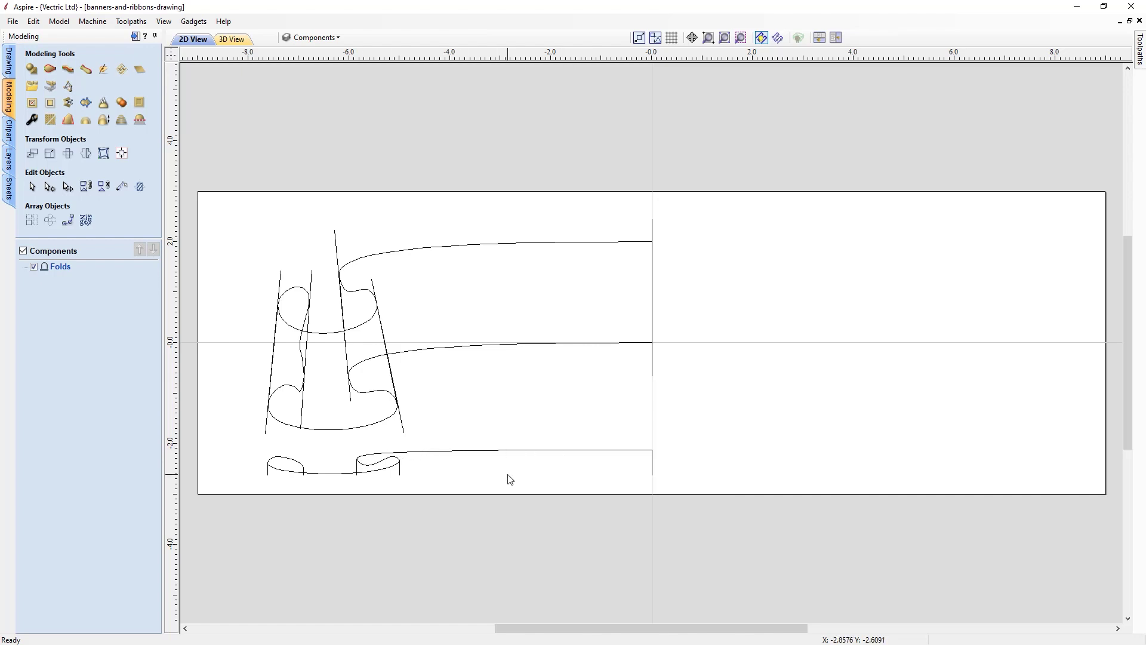
Start a Two Rail Sweep using the main section's slanted line and the vertical centre line as drive rails.
click(50, 71)
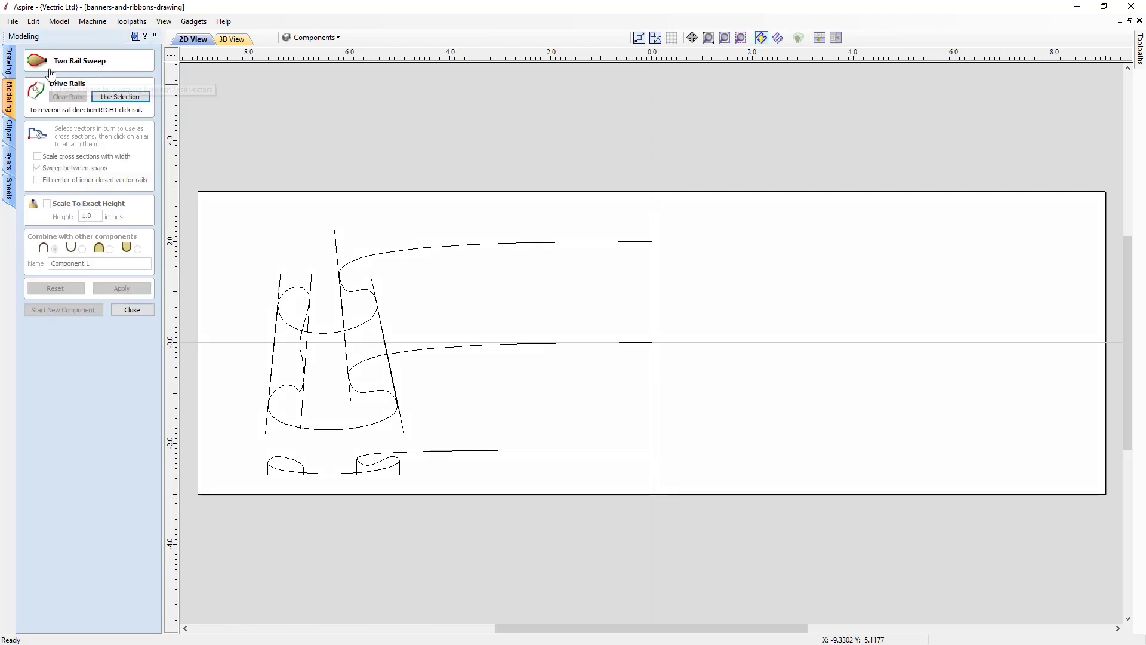
click(337, 246)
shift+click(653, 232)
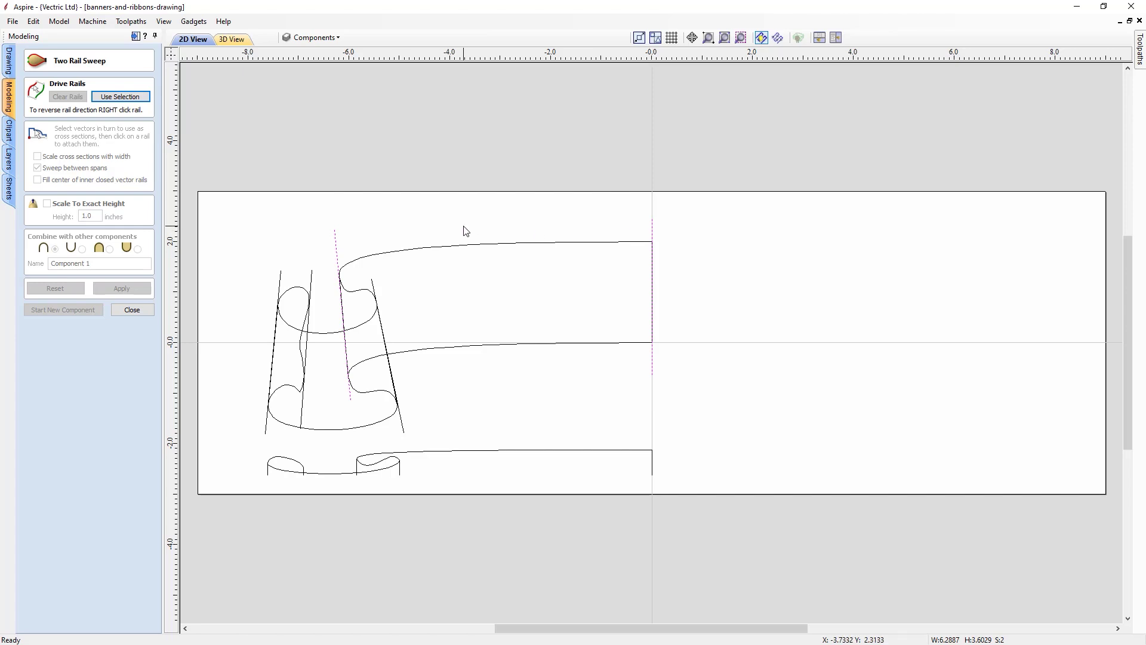
click(133, 98)
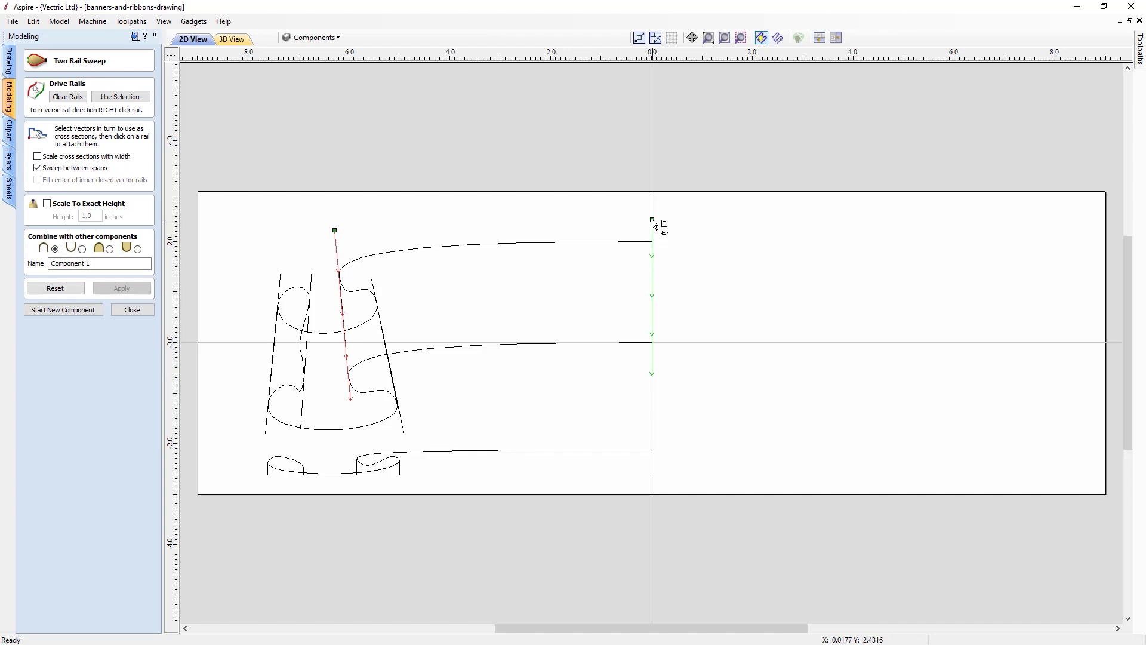
right_click(653, 267)
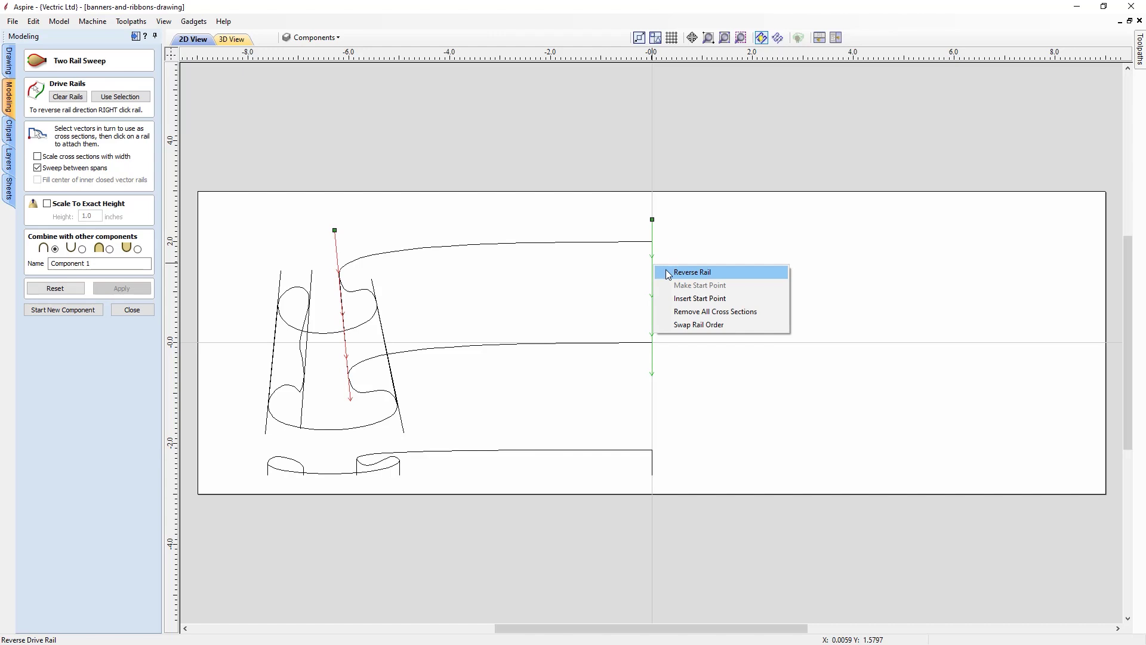
click(493, 373)
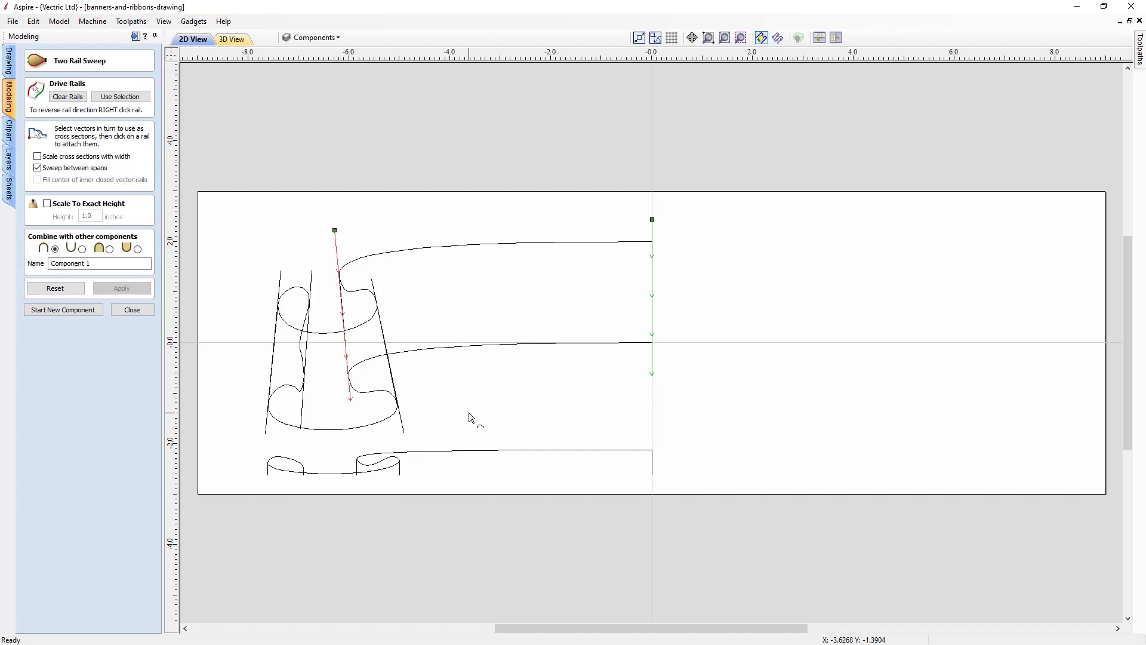
Sweep the long profile below the ribbon without sweeping between spans, as a merged component named Fold 1.
click(464, 453)
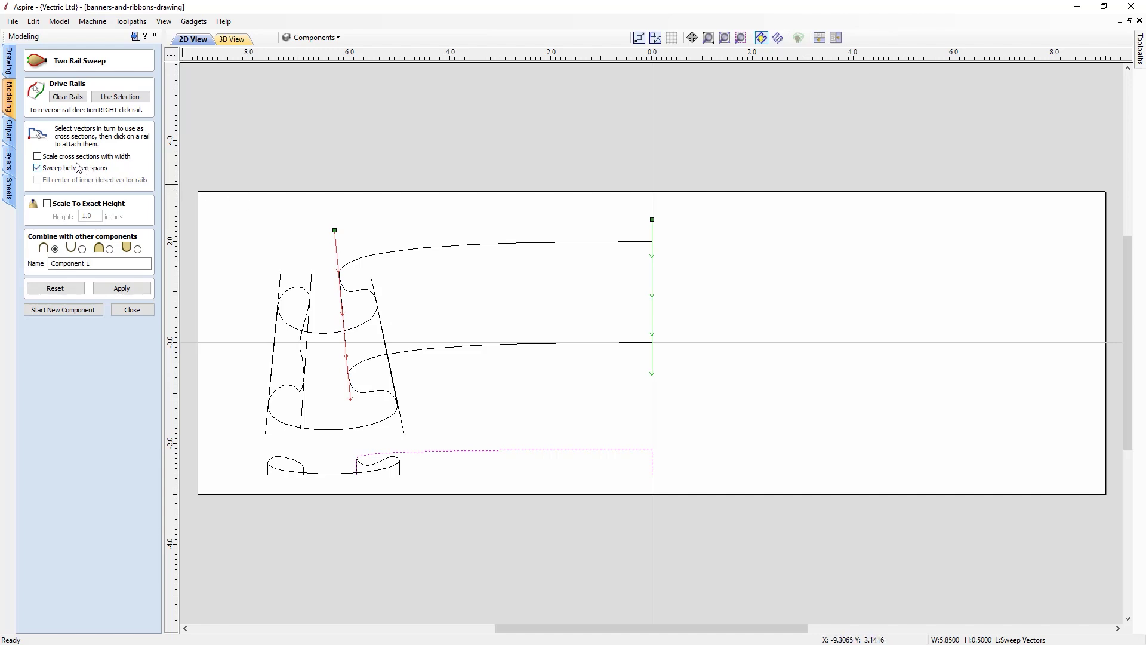
click(38, 169)
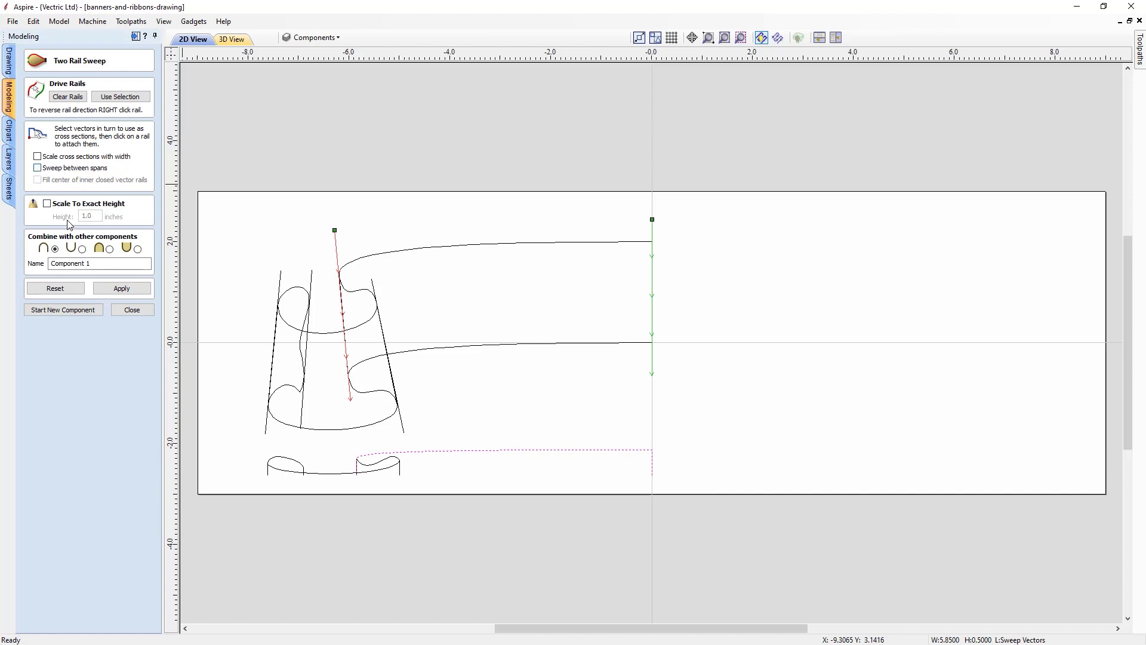
click(110, 250)
drag(120, 263, 50, 263)
text(Fold)
click(105, 289)
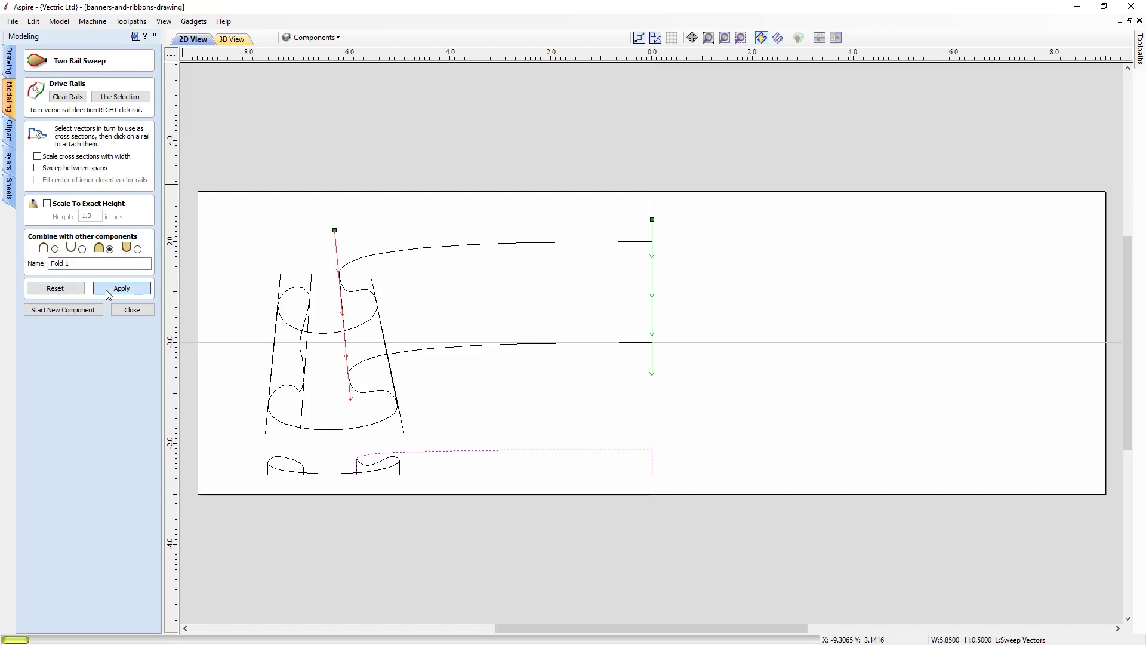
click(138, 313)
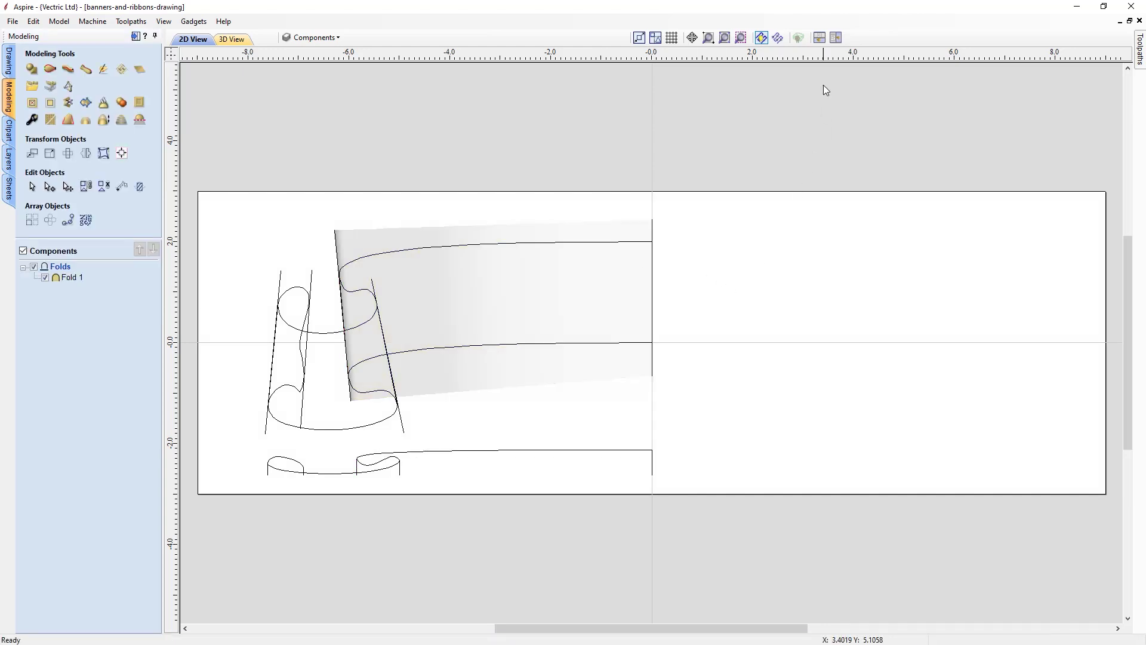
Tile the 2D view above the 3D view and inspect Fold 1 from several angles, ending looking straight down.
click(819, 39)
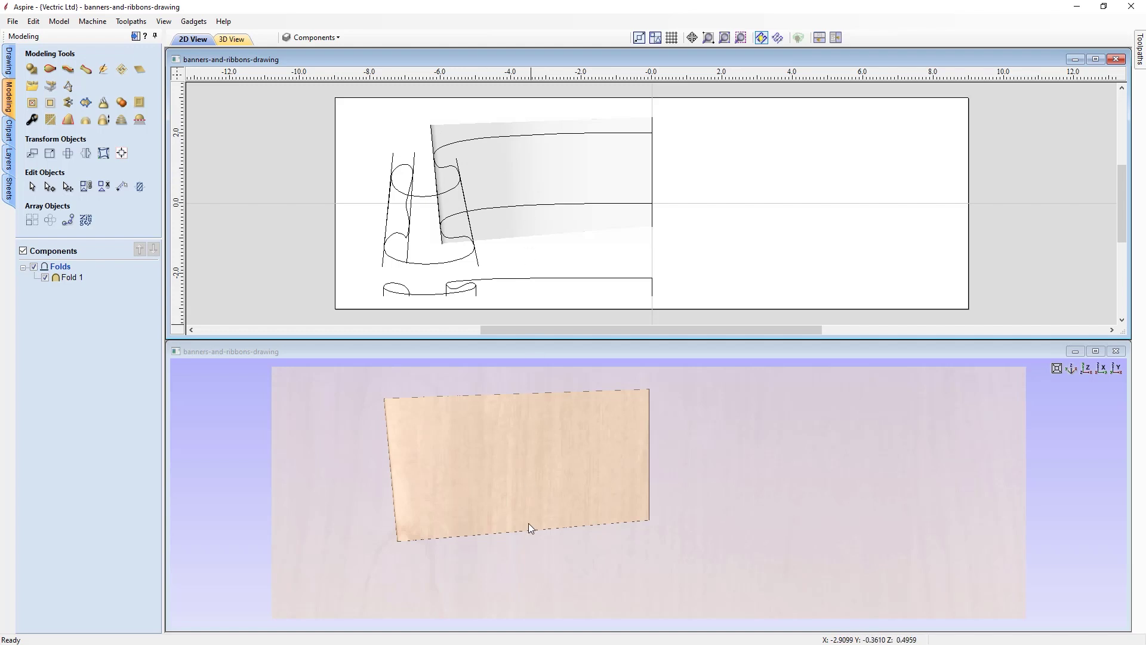
drag(553, 586, 481, 440)
drag(360, 427, 384, 449)
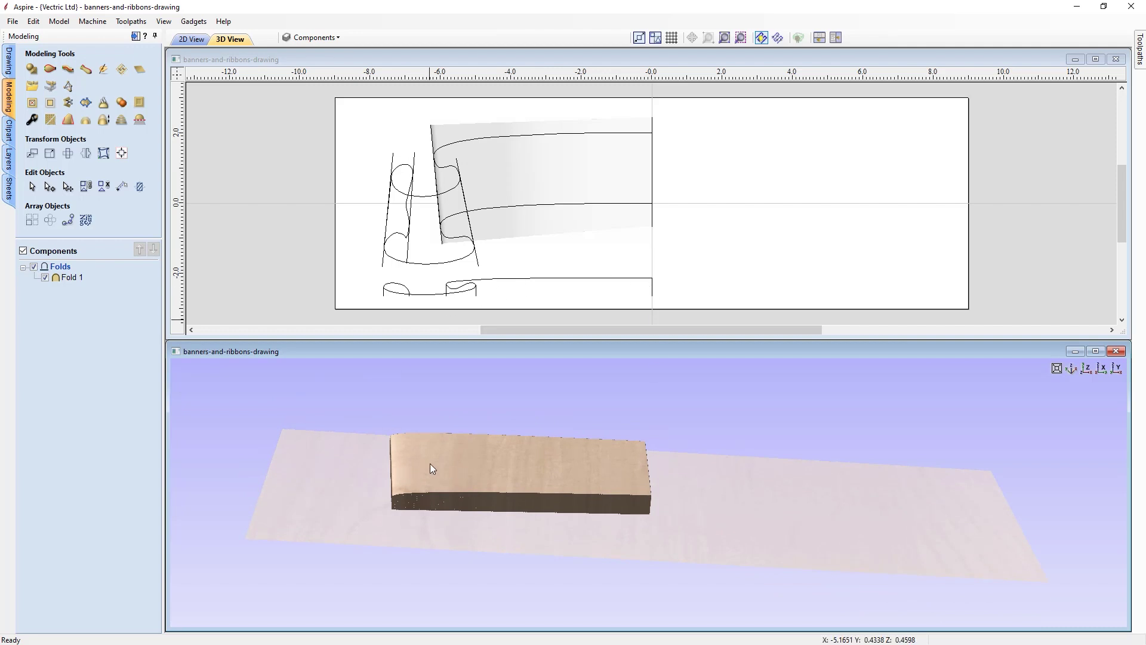
drag(502, 532, 457, 431)
drag(485, 498, 543, 563)
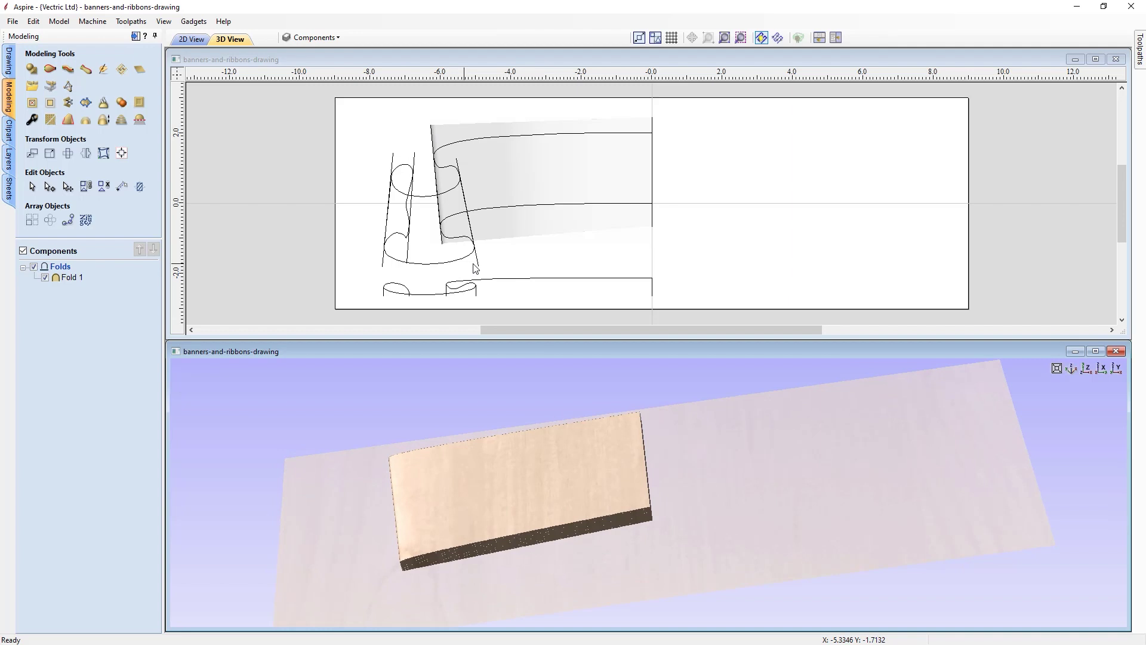
drag(504, 567, 868, 459)
click(1086, 369)
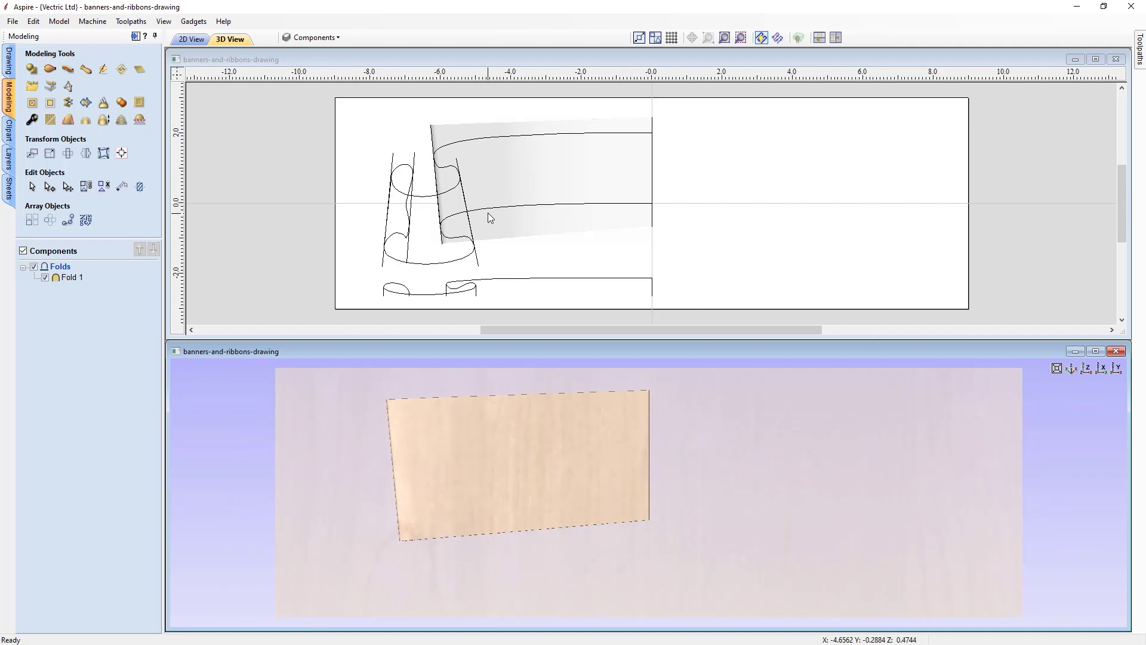
Clear the area of the Fold 1 component outside the main ribbon section's outline and inspect the trimmed shape in 3D.
click(472, 140)
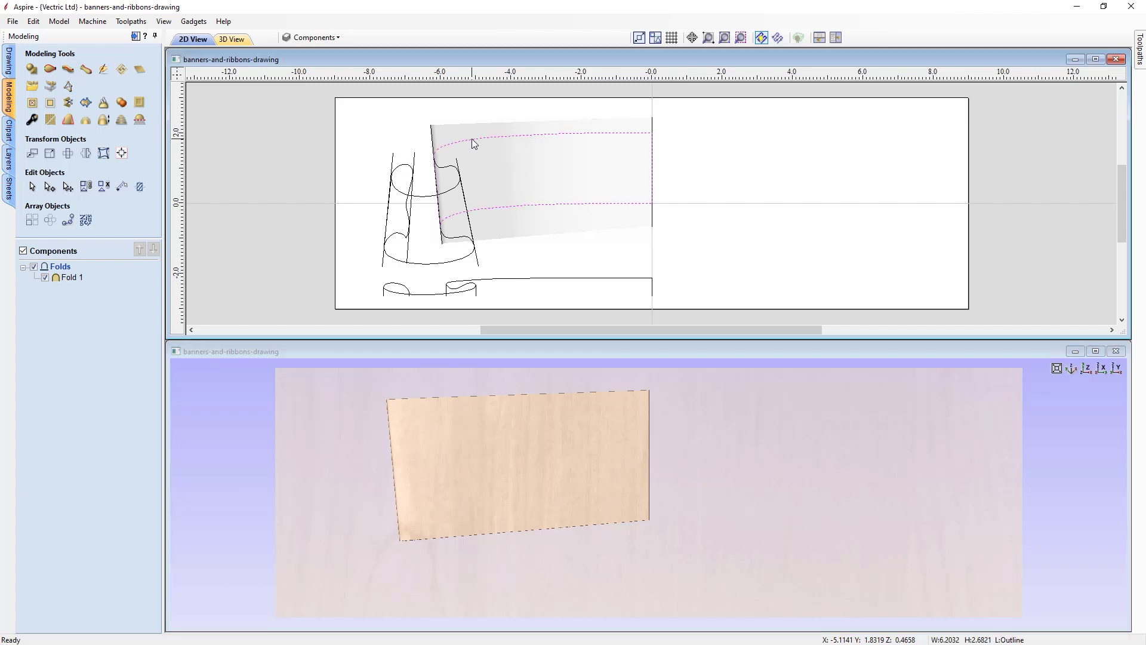
click(453, 130)
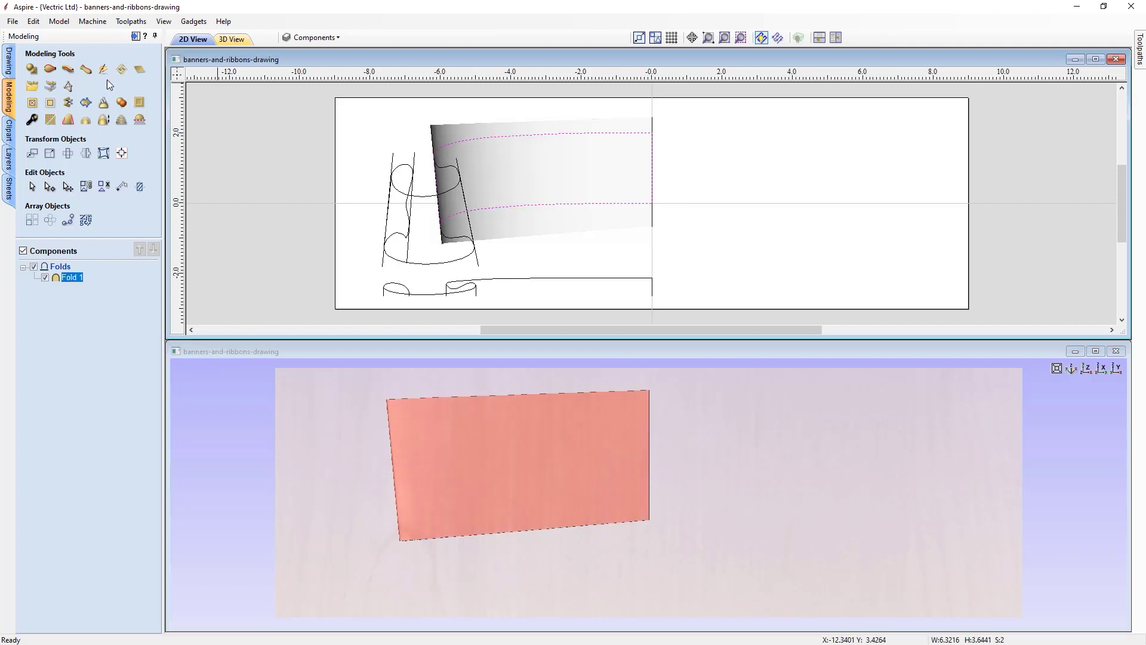
click(51, 103)
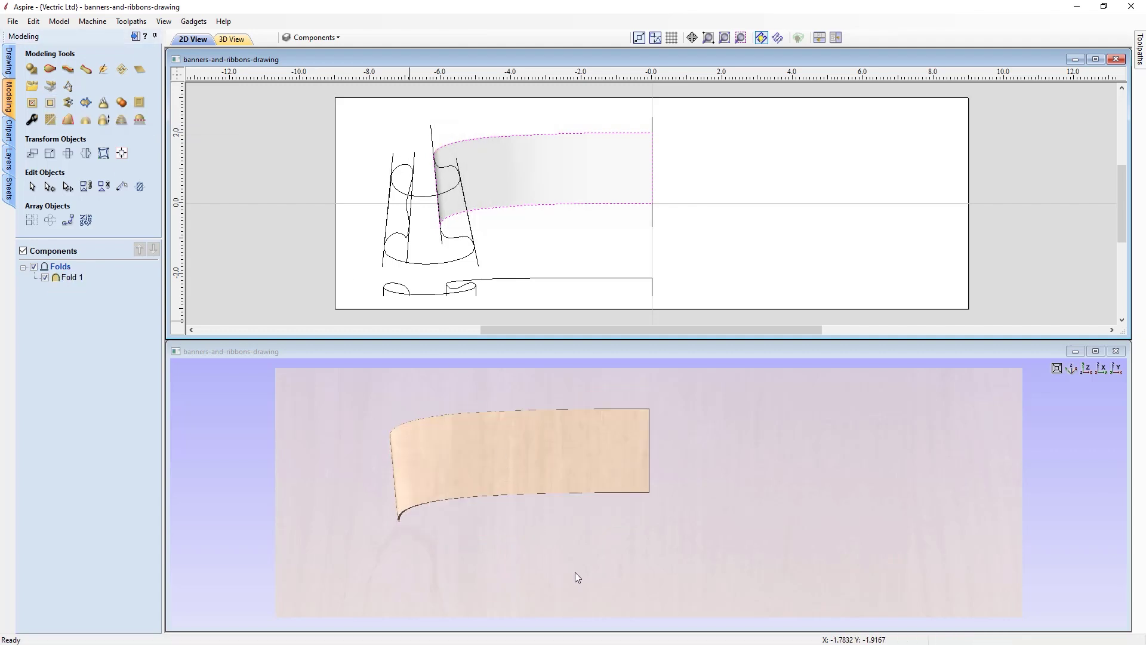
drag(575, 572, 746, 483)
drag(618, 528, 687, 519)
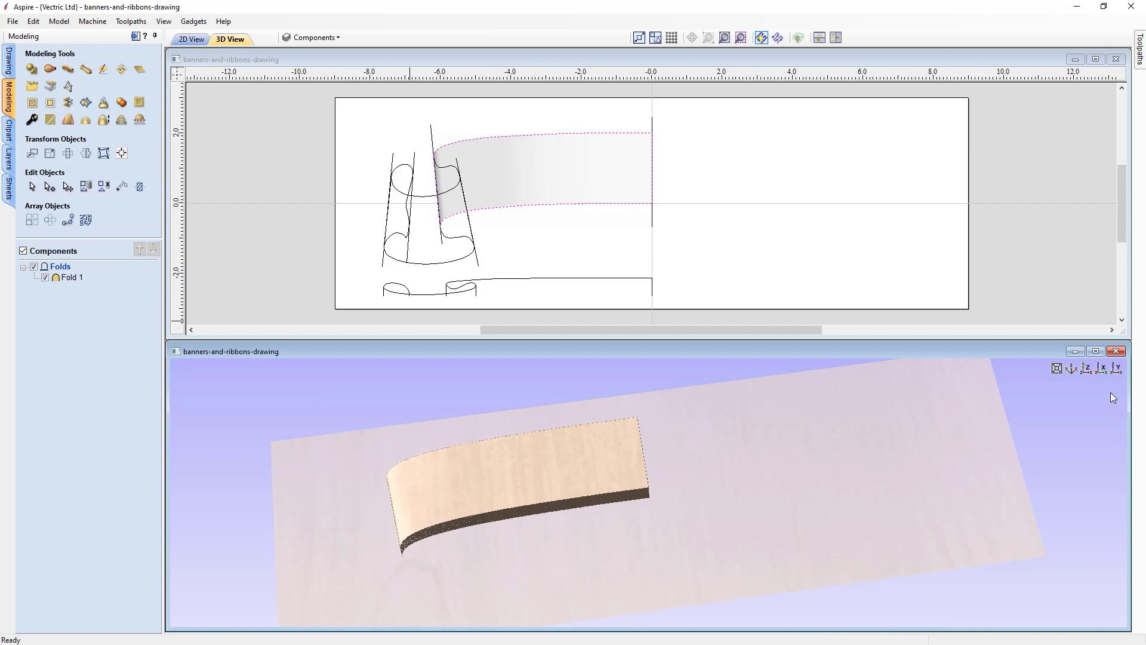
click(1090, 367)
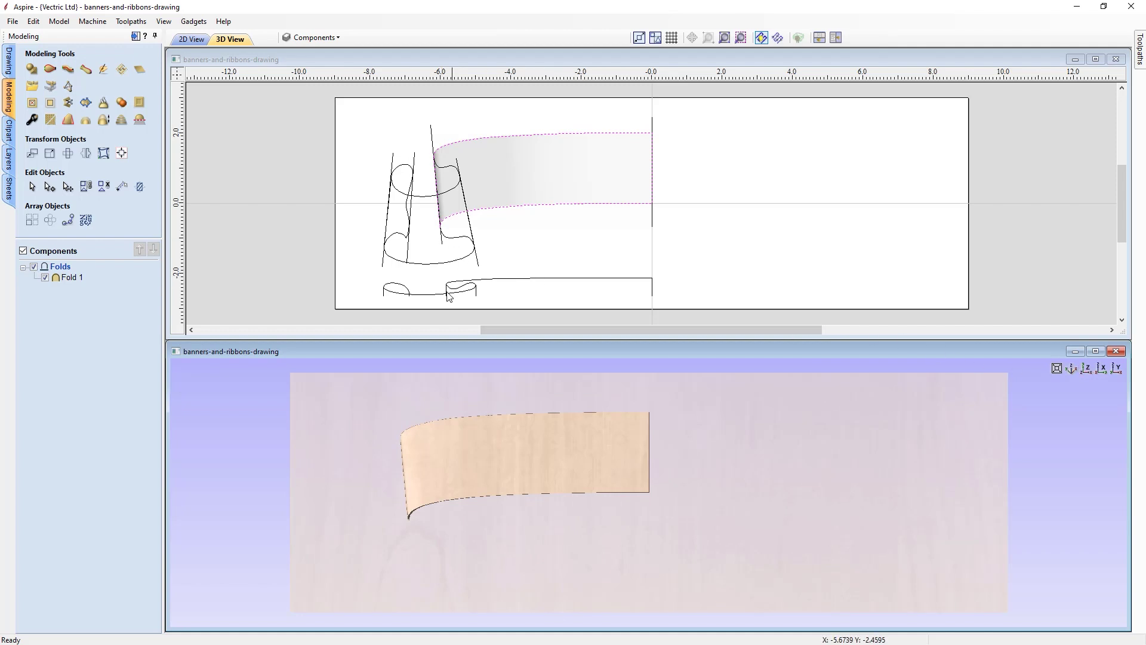
Start a Two Rail Sweep using the main section's slanted end line and the slanted line just right of it as drive rails.
click(442, 246)
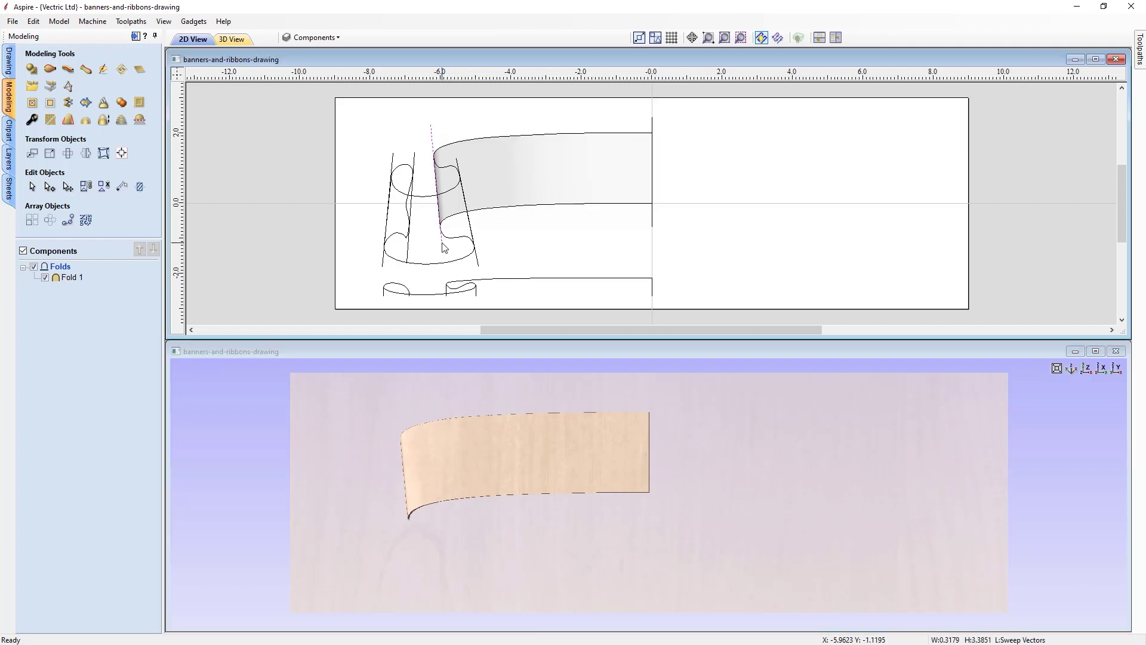
shift+click(479, 267)
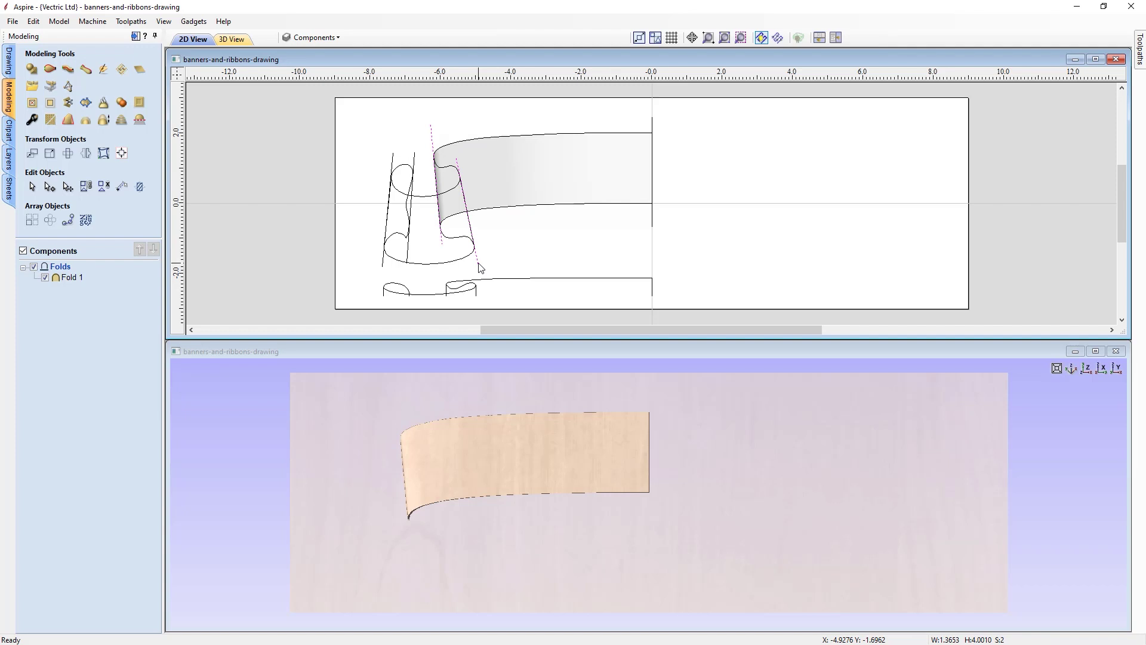
click(50, 72)
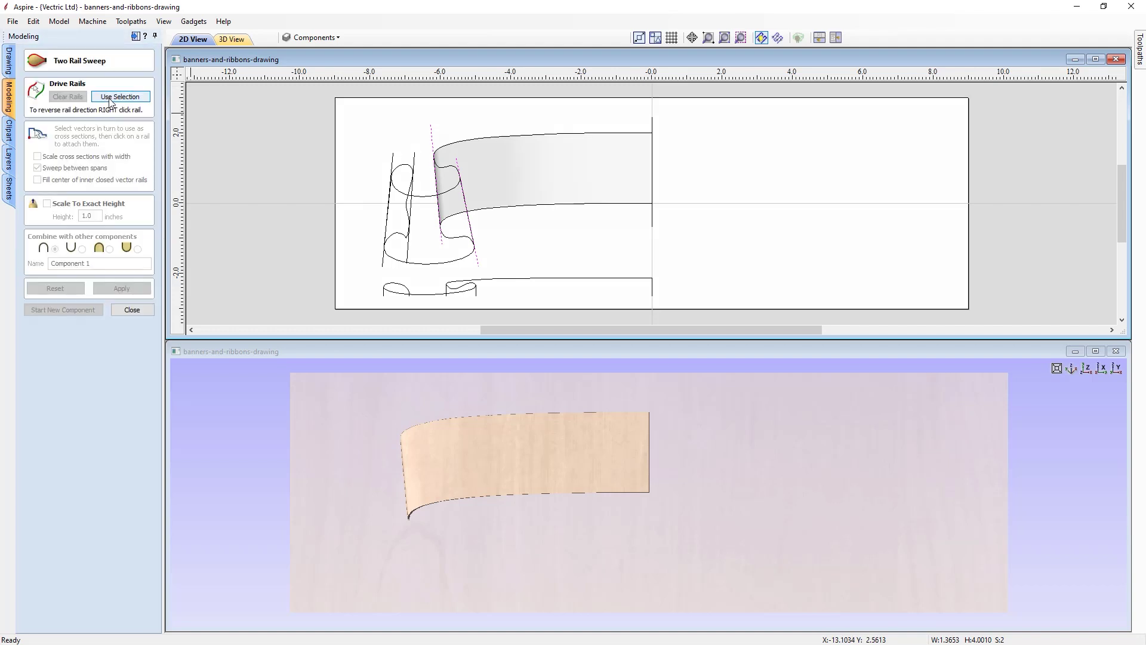
click(110, 99)
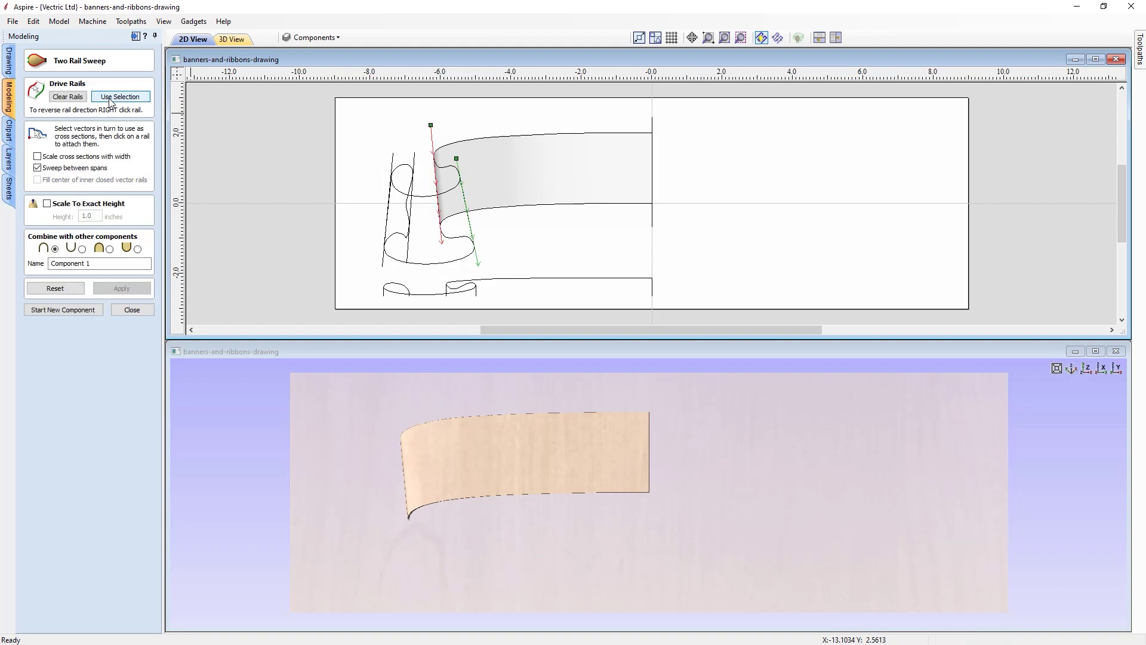
Sweep the small S-shaped profile without sweeping between spans, as a merged component named Fold 2, and inspect it in 3D.
click(462, 290)
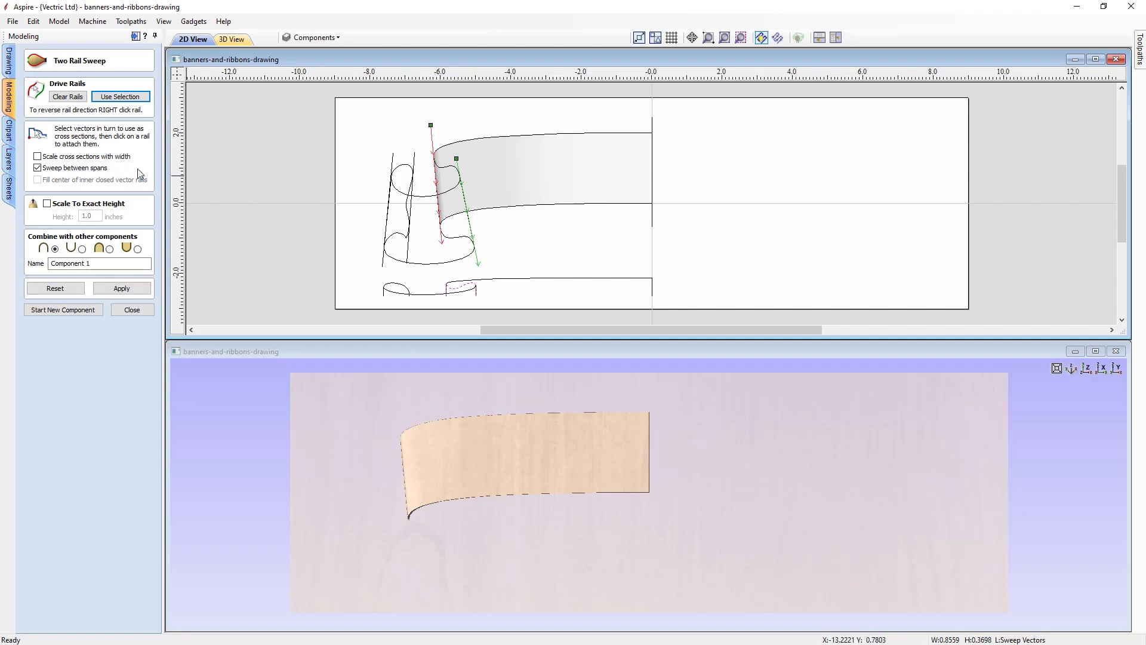
click(37, 167)
click(109, 248)
drag(104, 265, 28, 256)
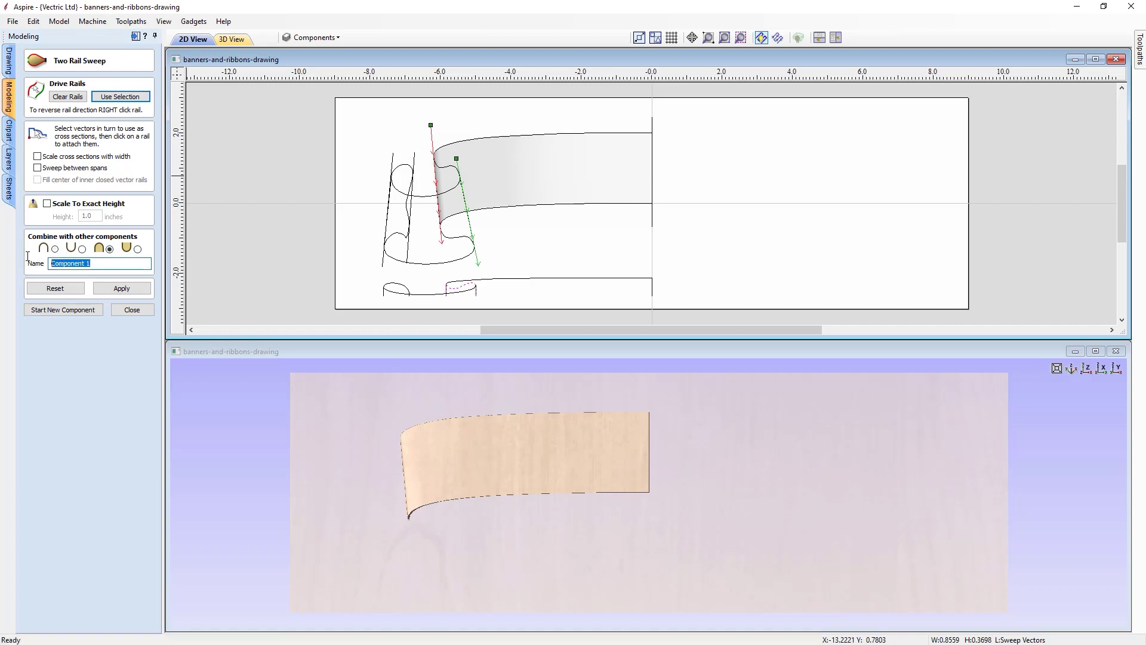
text(Fold 2)
click(122, 290)
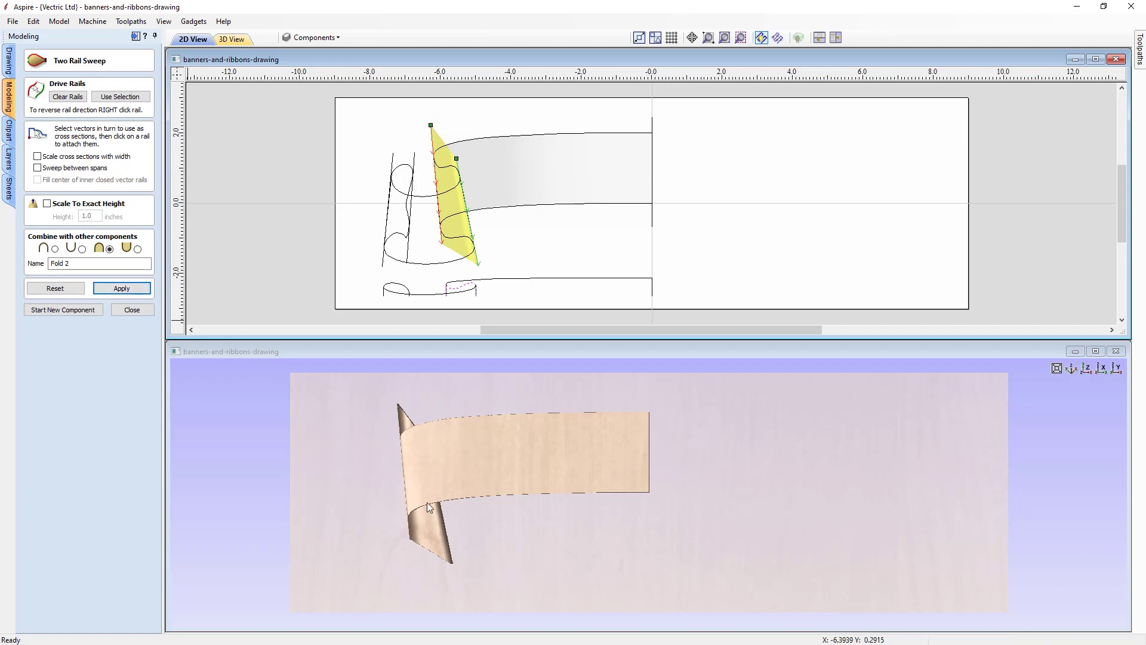
drag(597, 582, 610, 474)
scroll(432, 424, up, 3)
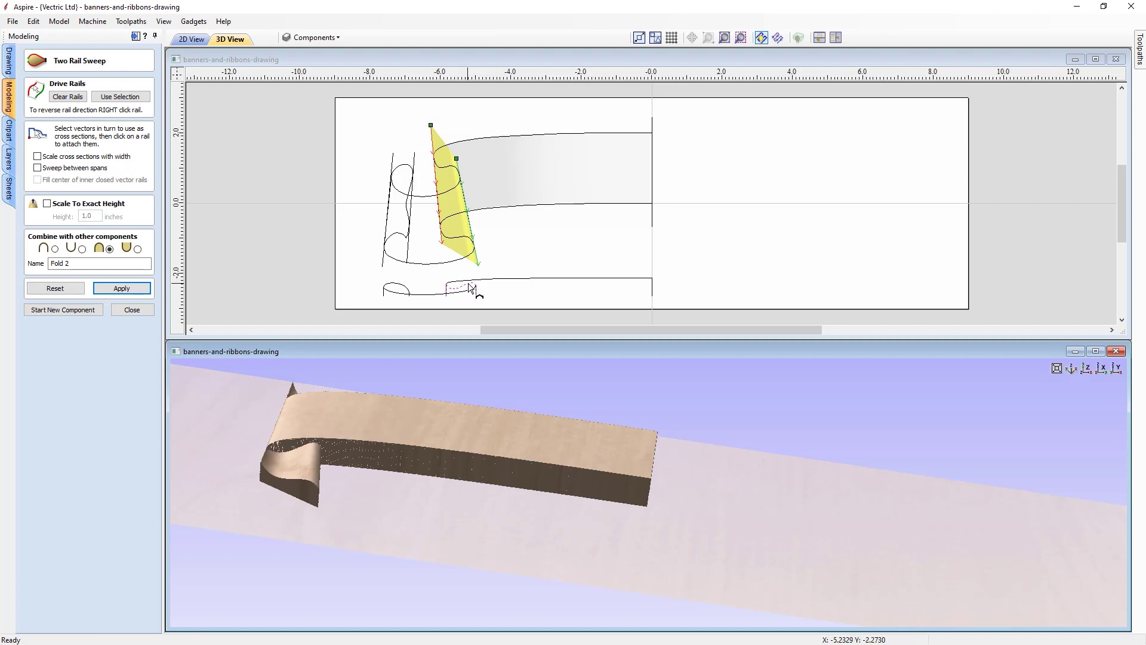
click(1086, 368)
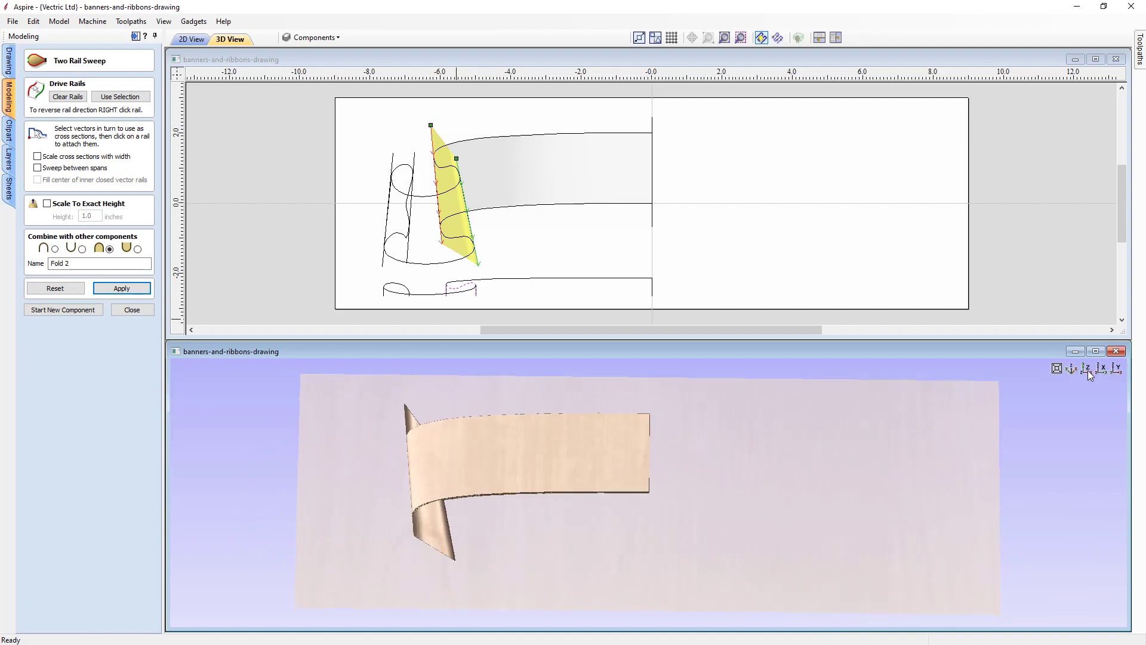
Sweep the wide shallow-curve profile between the leftmost and rightmost slanted lines of the folded end as a new component named Fold 3.
click(64, 310)
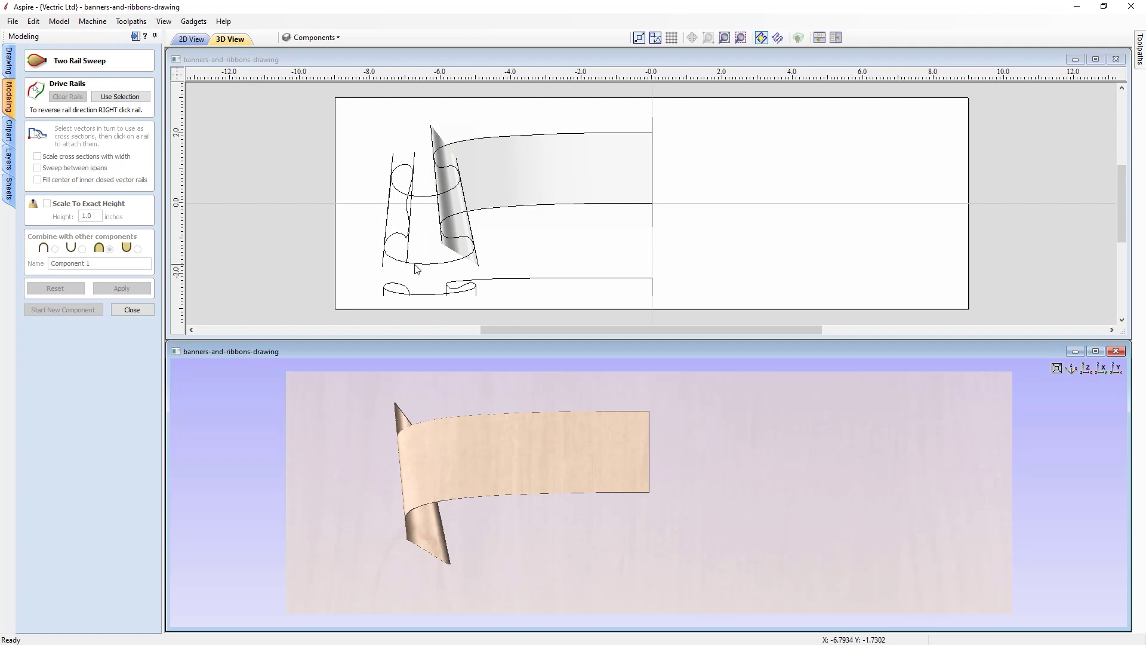
click(382, 264)
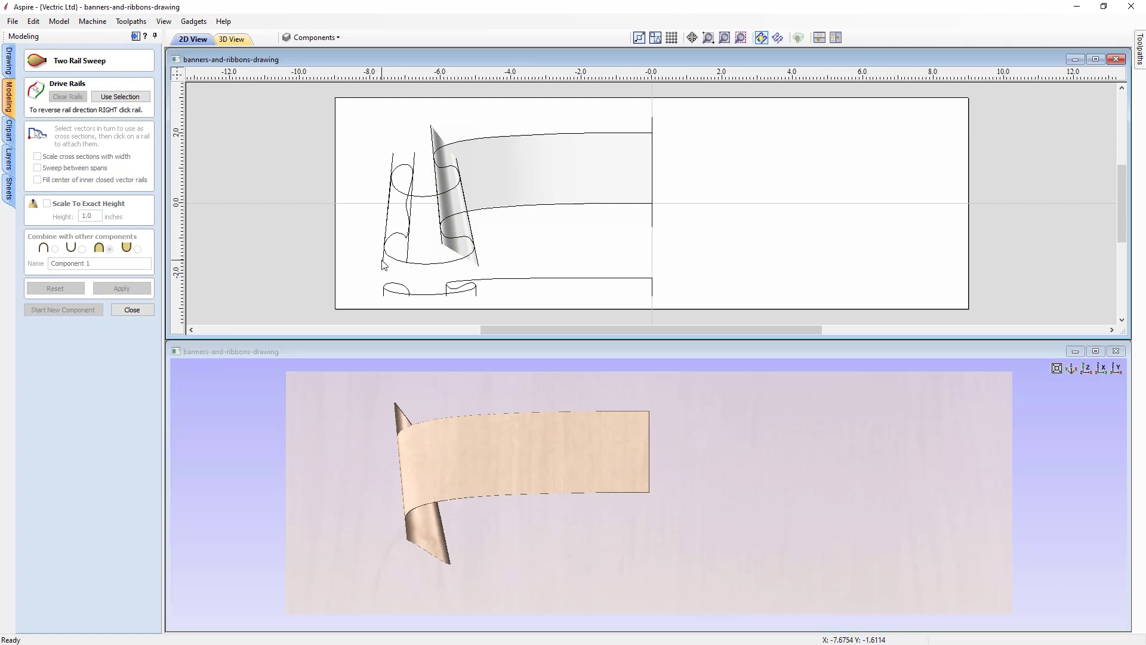
shift+click(478, 267)
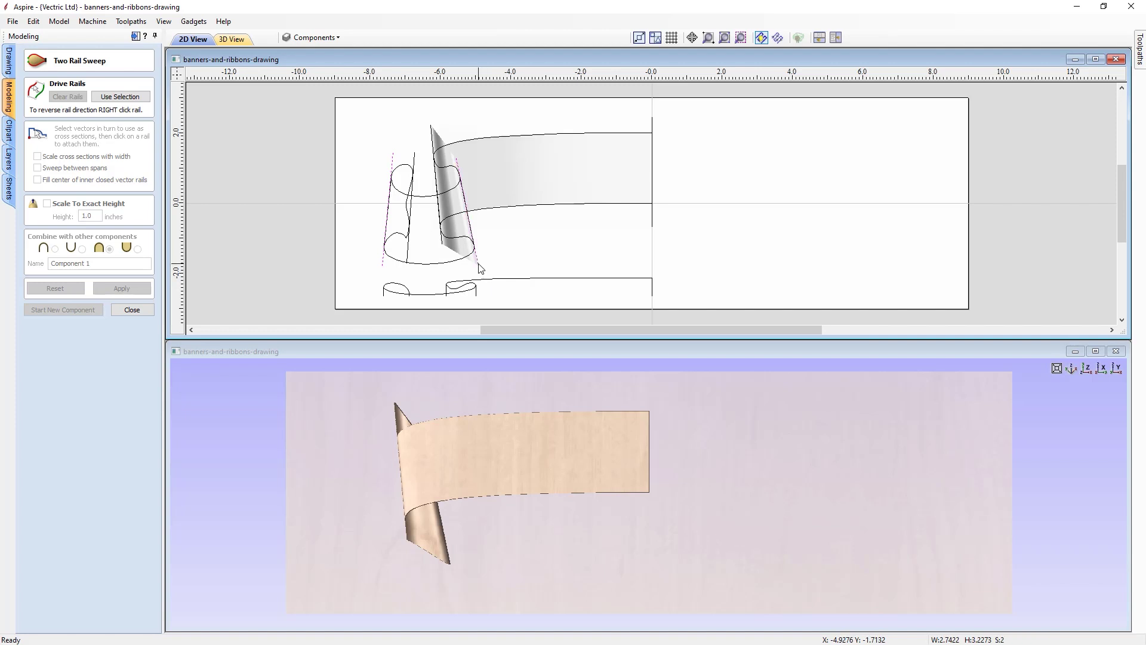
click(139, 99)
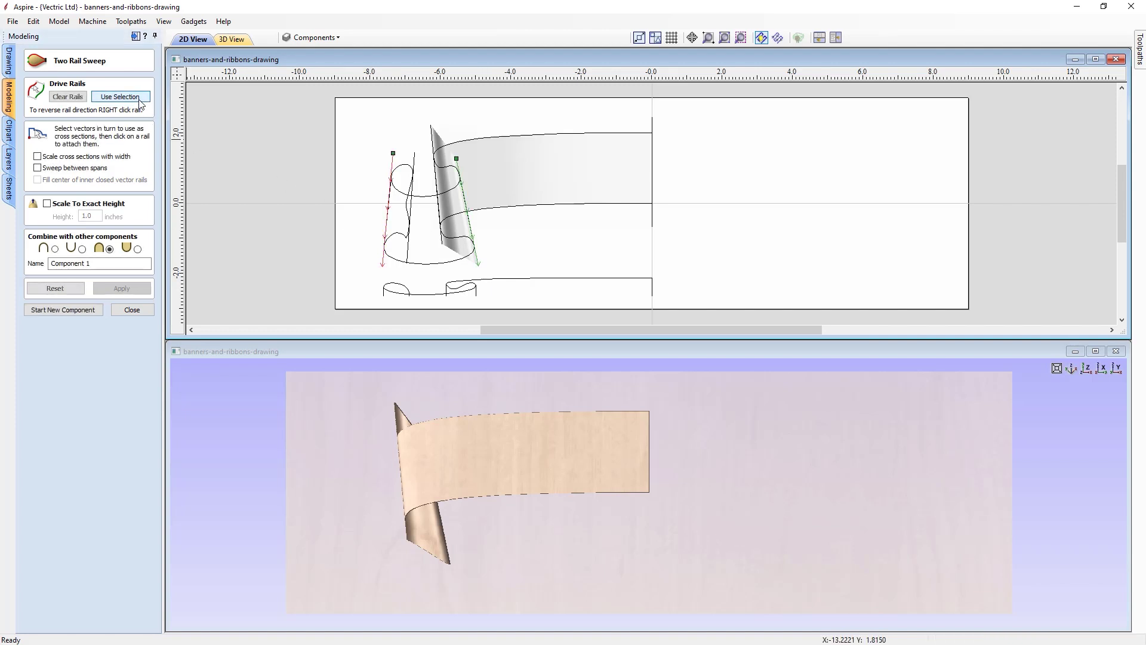
click(427, 294)
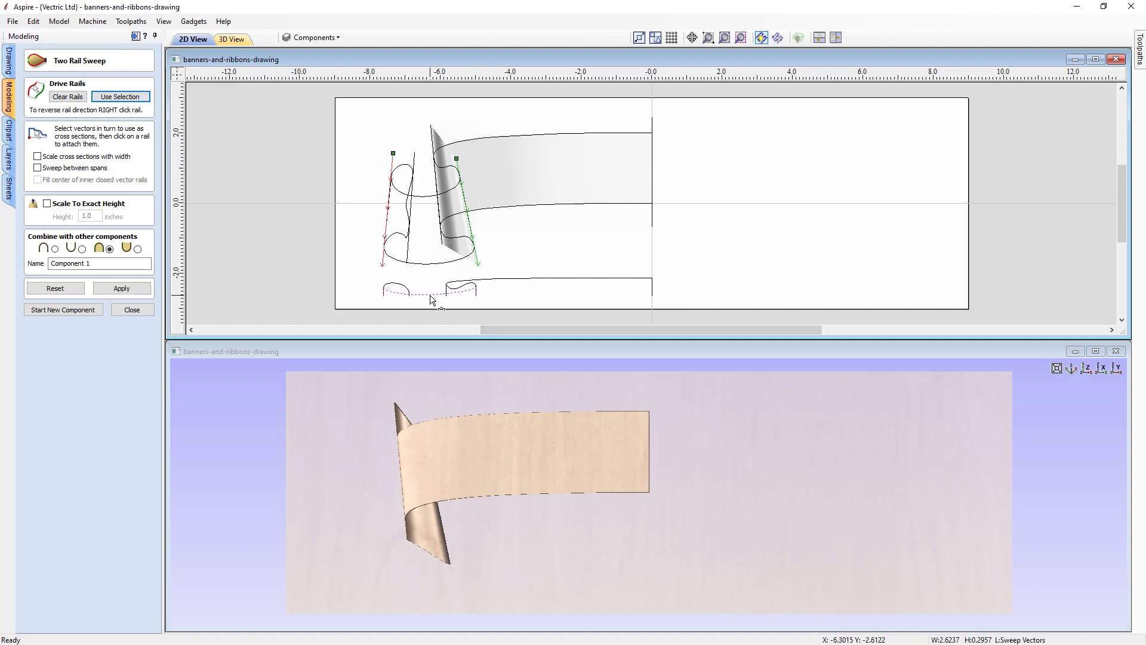
drag(96, 263, 29, 261)
text(Fold)
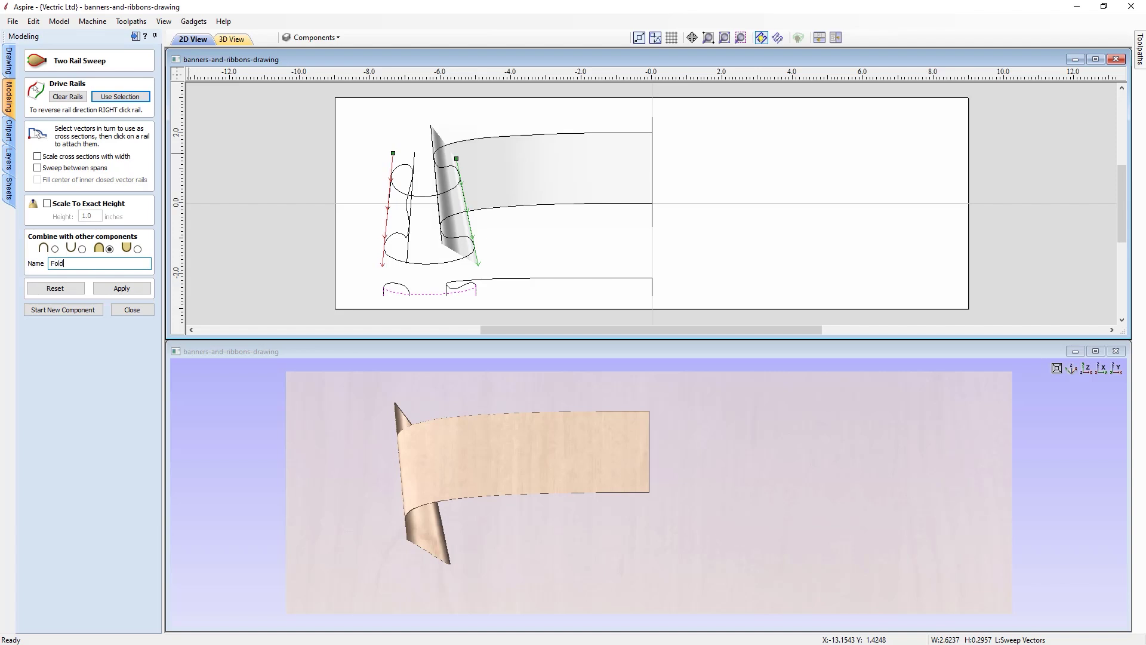
text( 3)
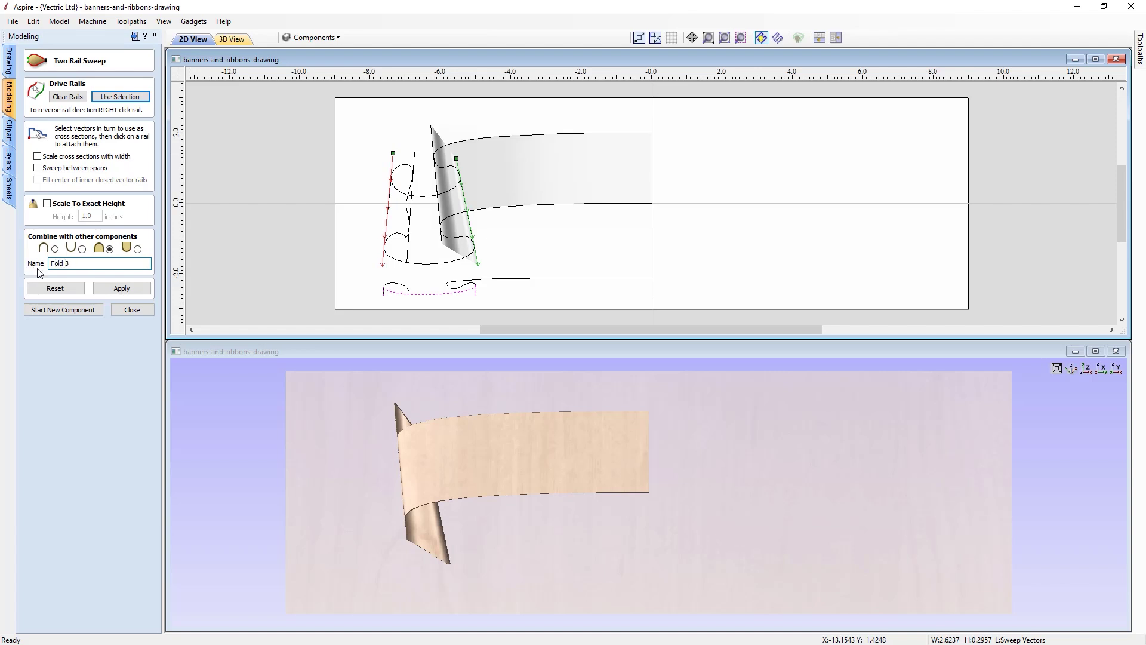
click(119, 288)
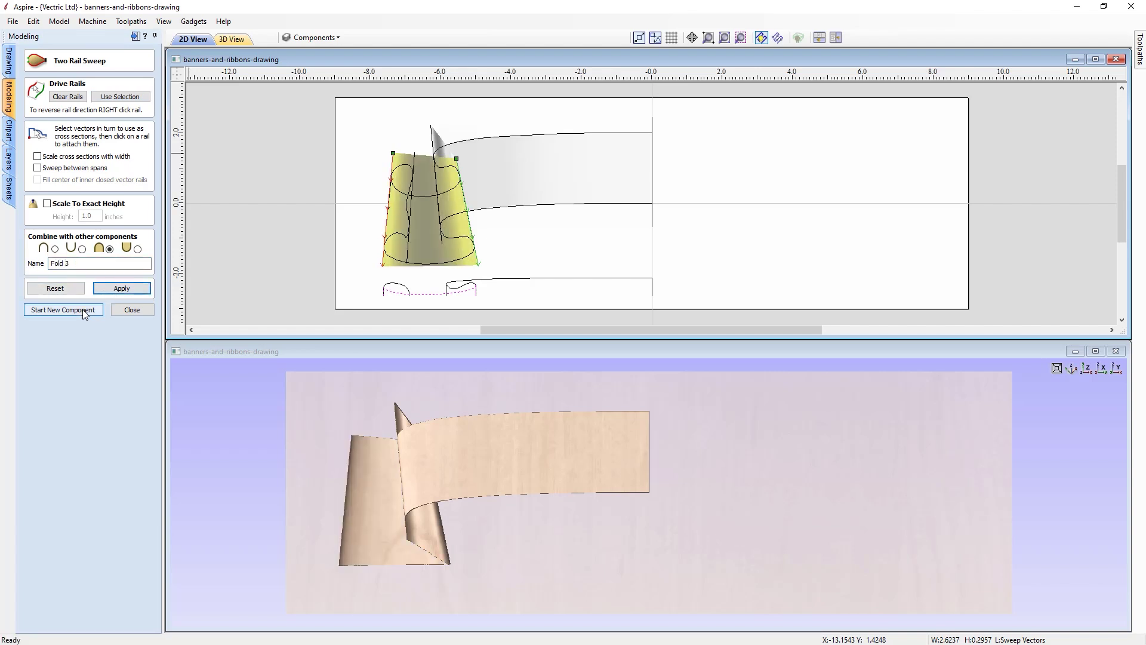
Sweep the small arched profile between the folded end's two left-hand slanted lines as a new component named Fold 4, and finish sweeping.
click(83, 310)
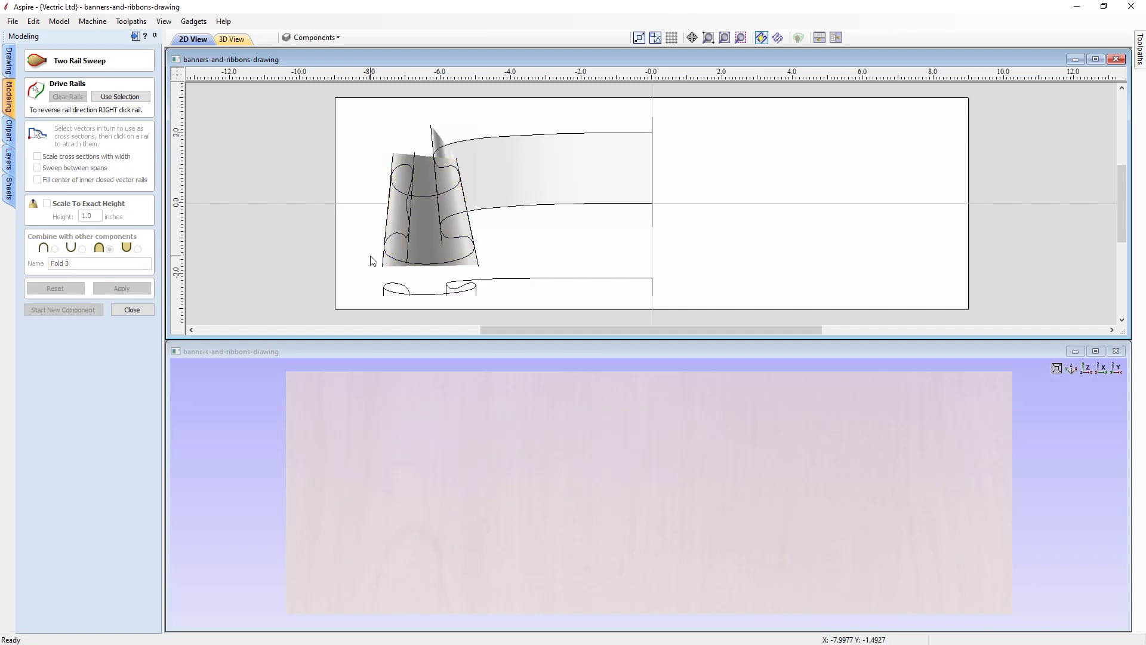
click(393, 160)
shift+click(415, 160)
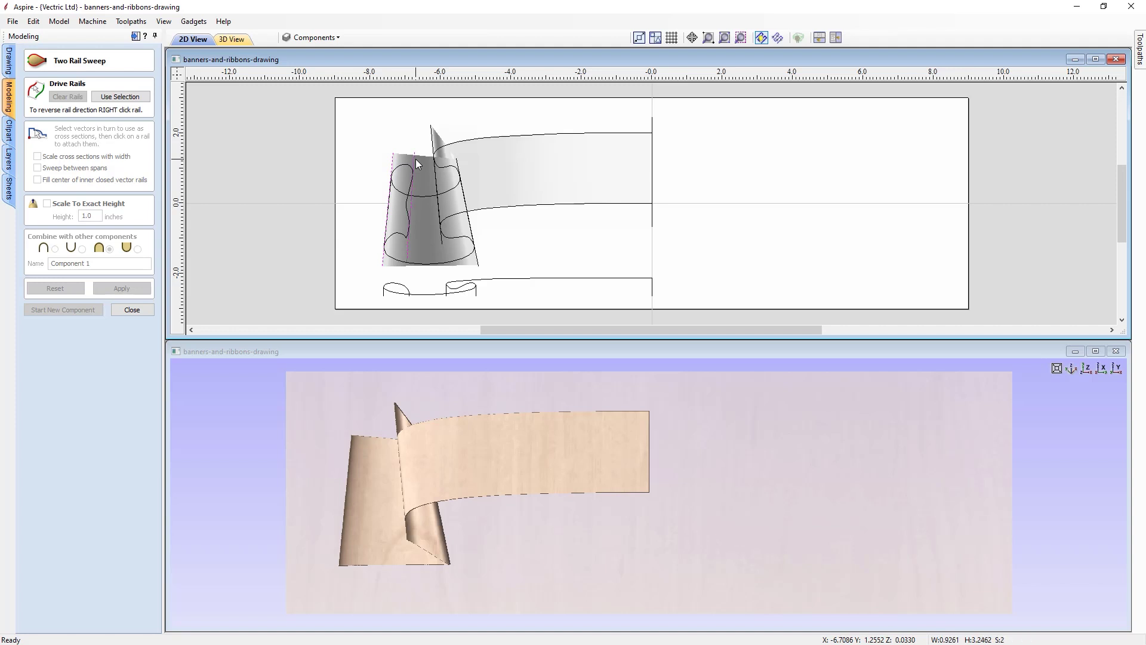
click(120, 97)
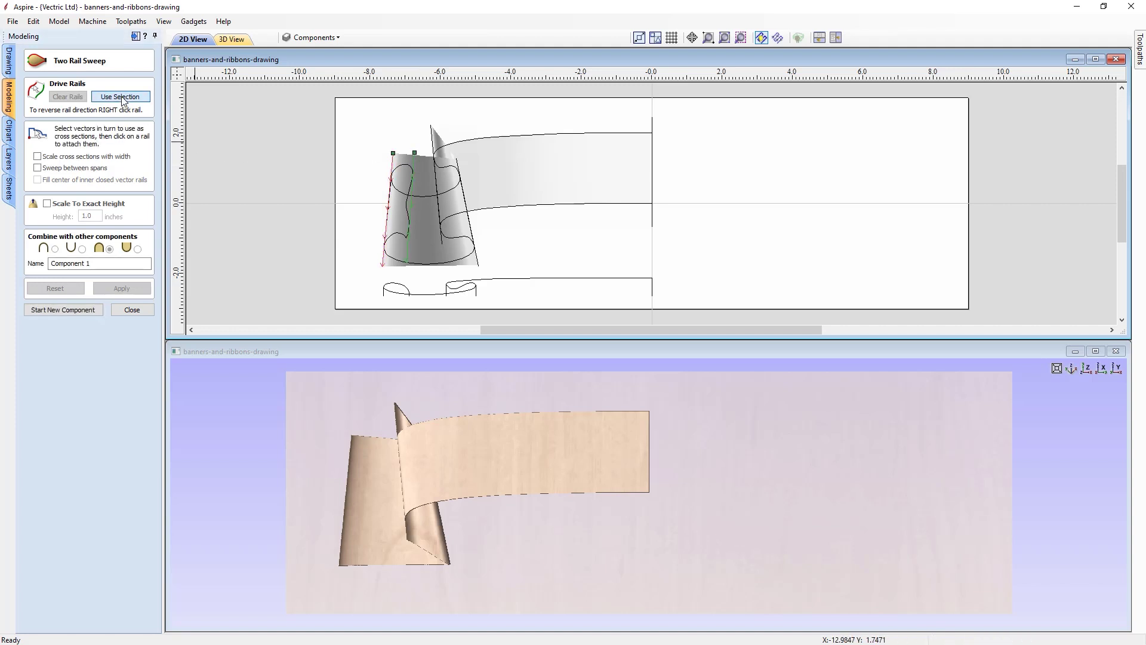
click(410, 292)
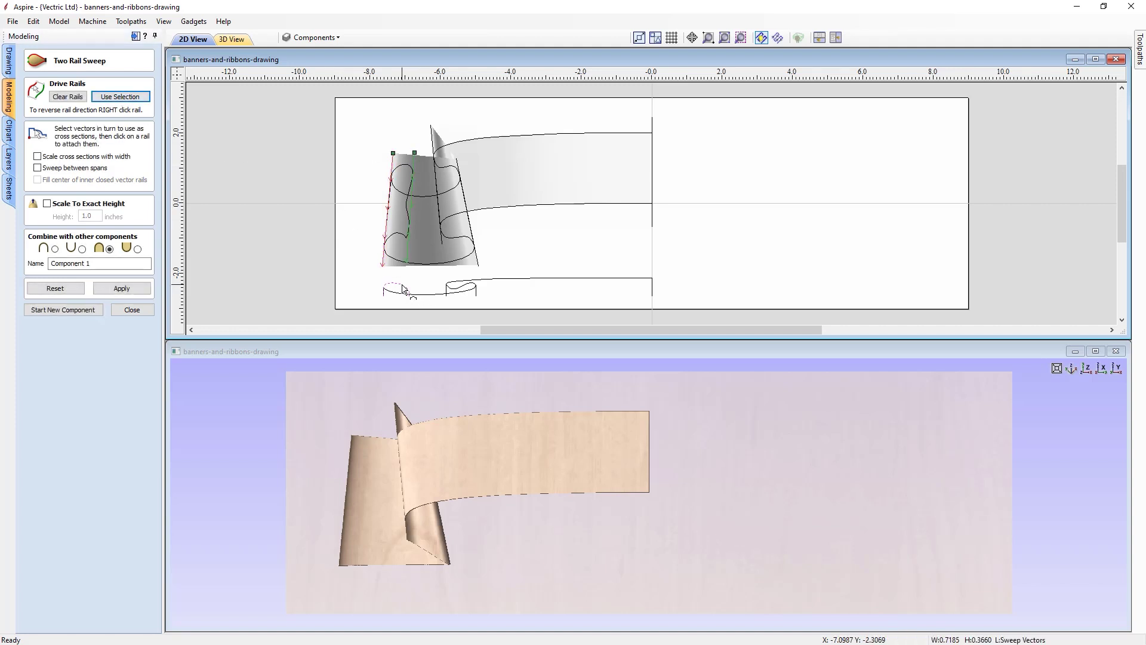
drag(96, 263, 20, 260)
text(Fold 4)
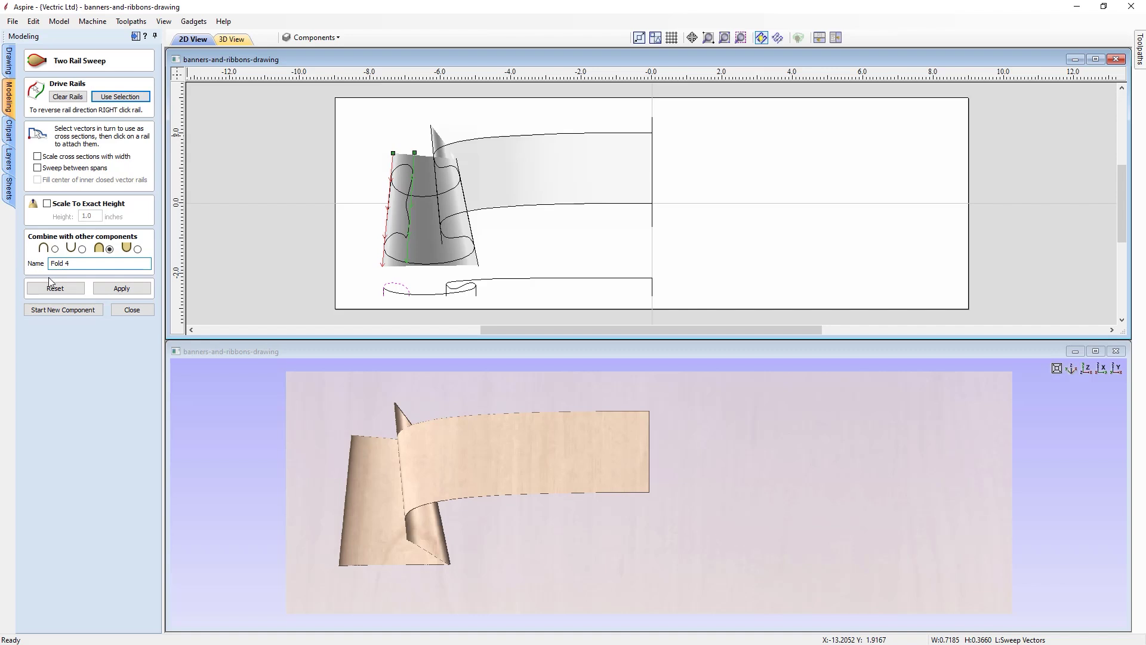
click(105, 289)
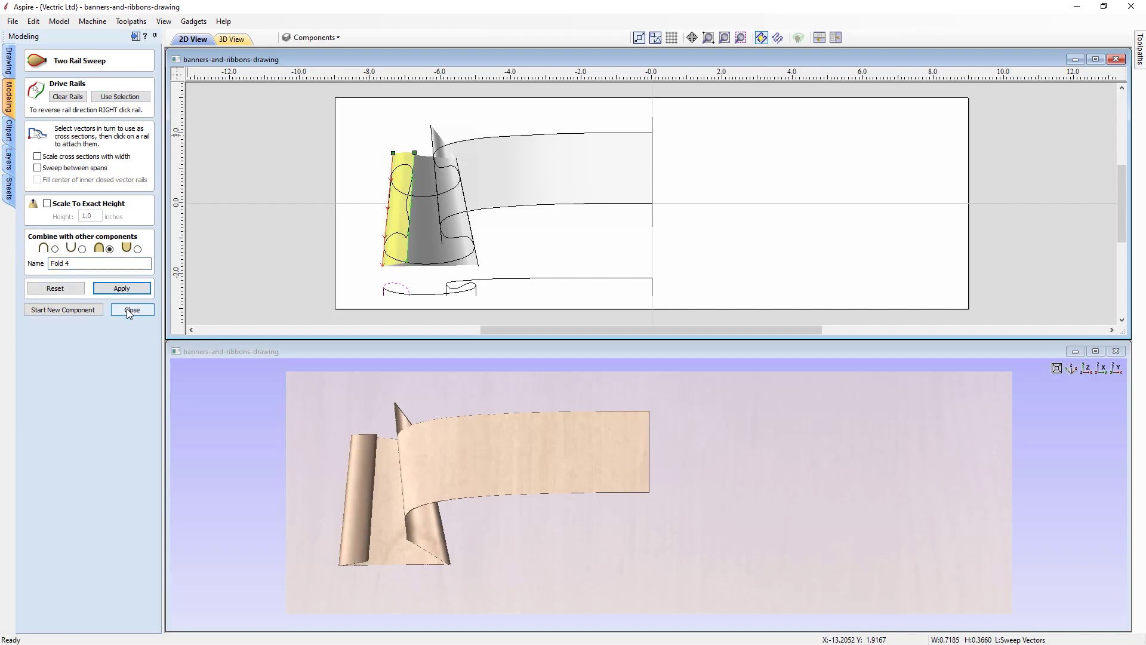
click(127, 309)
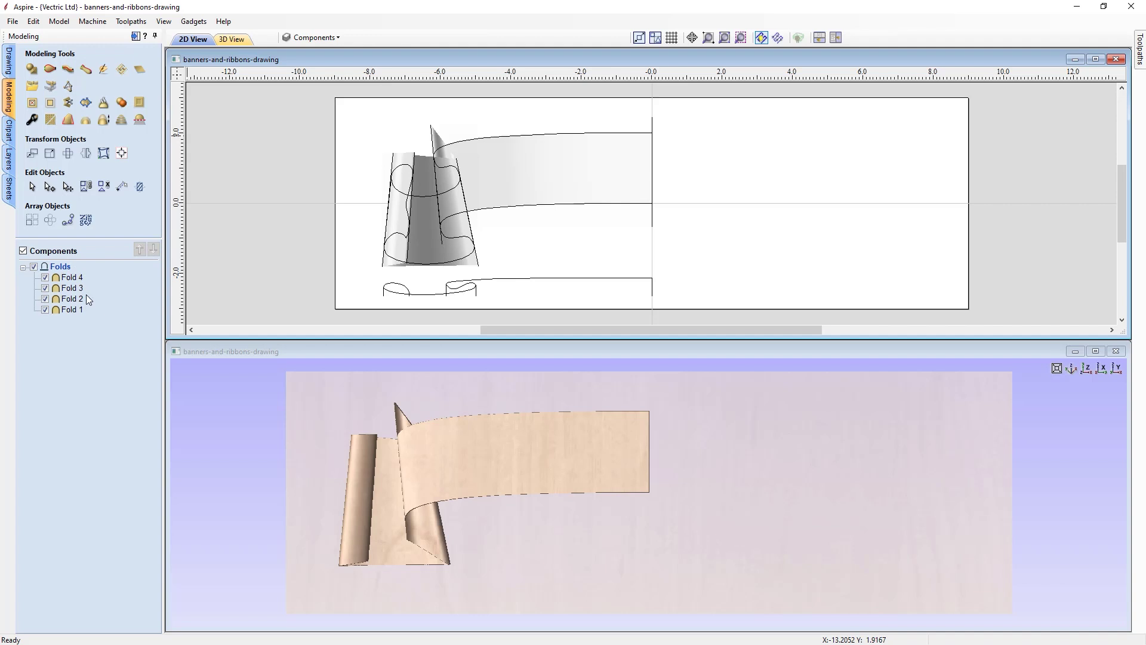
Review the Fold 1 to Fold 4 components by selecting each in turn, and clear the selection.
click(71, 311)
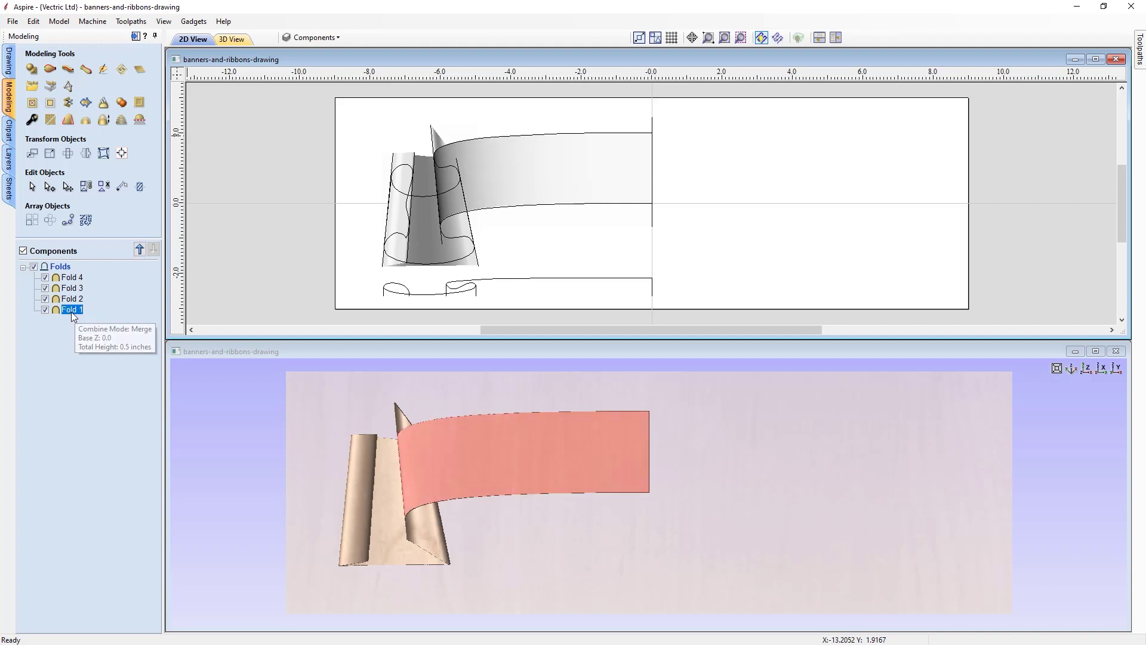
click(71, 300)
click(71, 288)
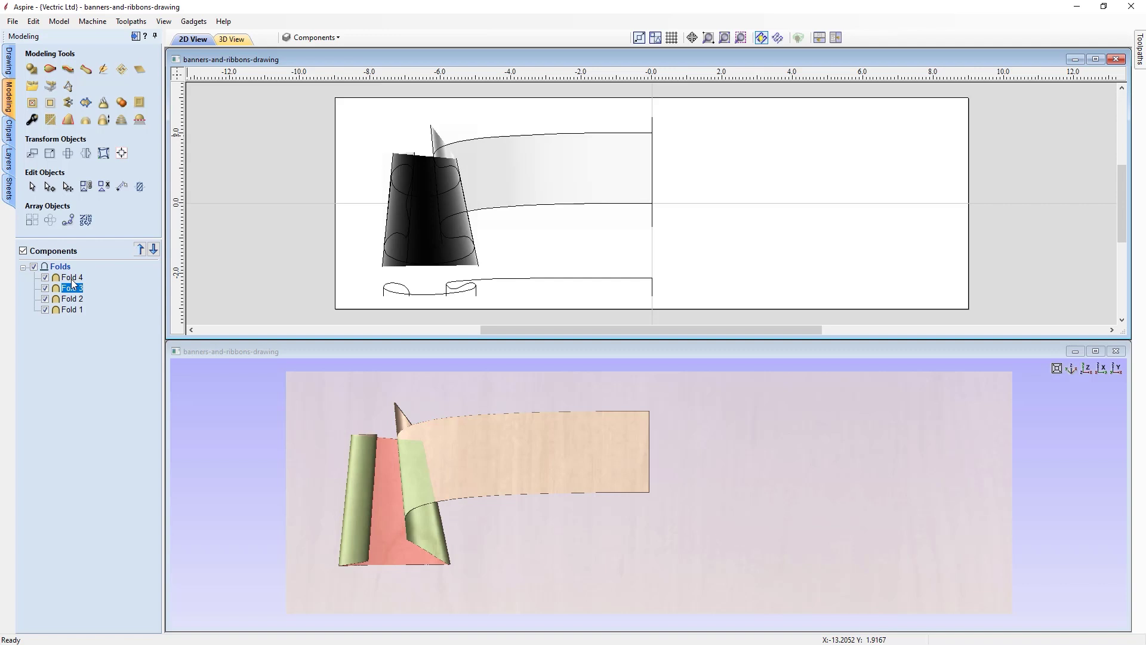
click(72, 279)
click(77, 347)
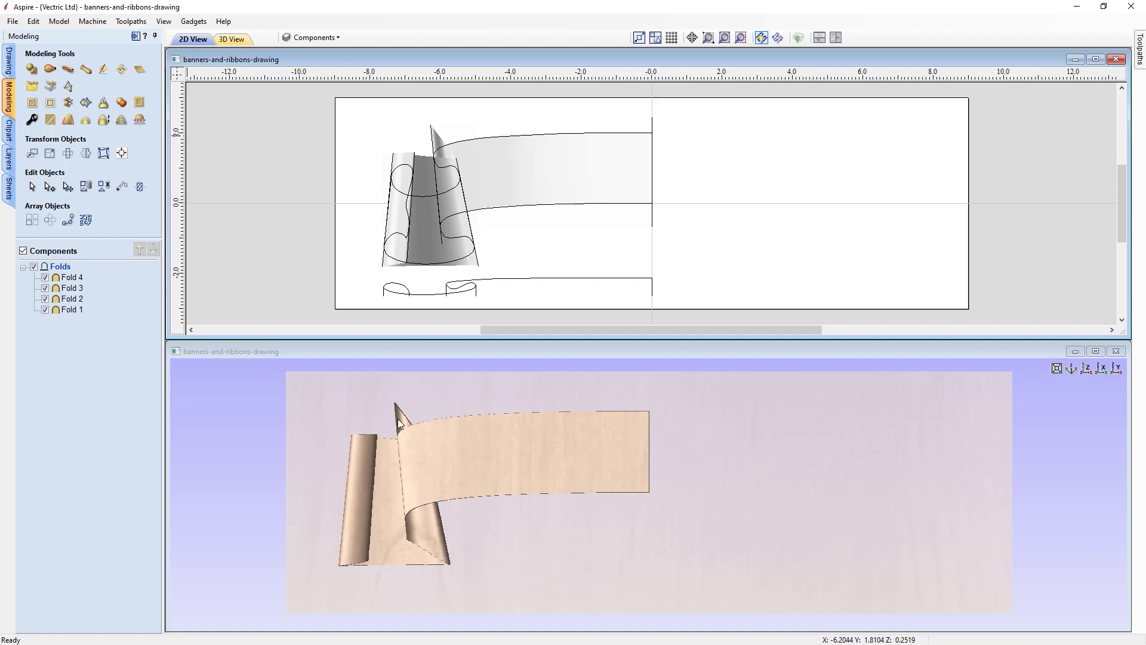
Clear the area of the Fold 2 component outside the small S-curved fold outline.
click(448, 169)
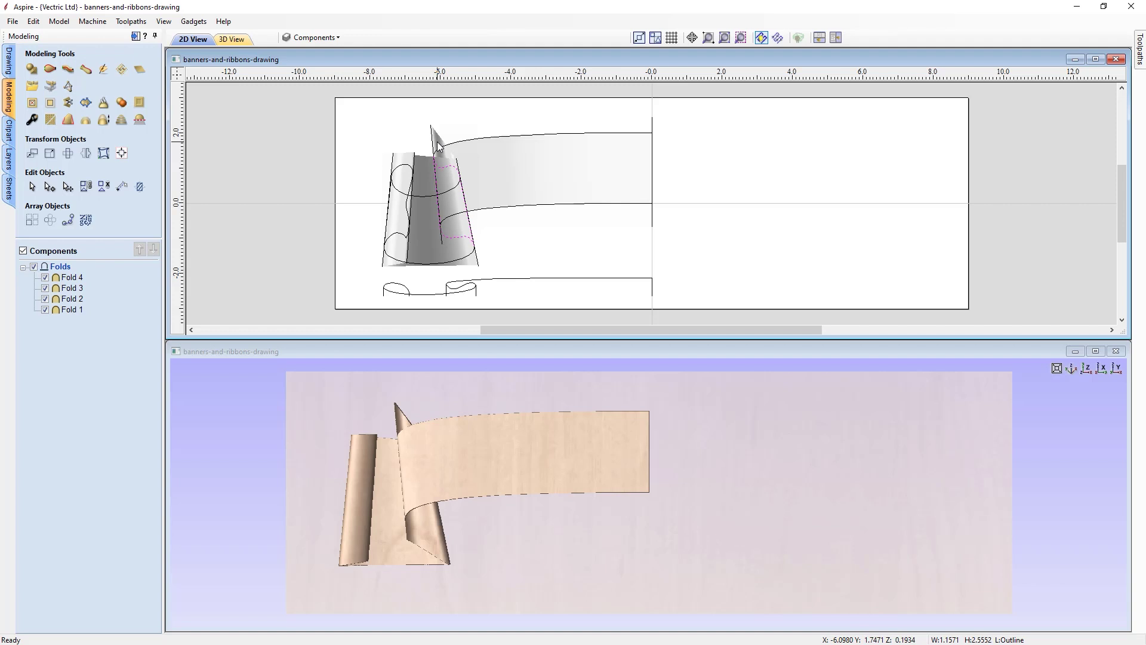
click(439, 146)
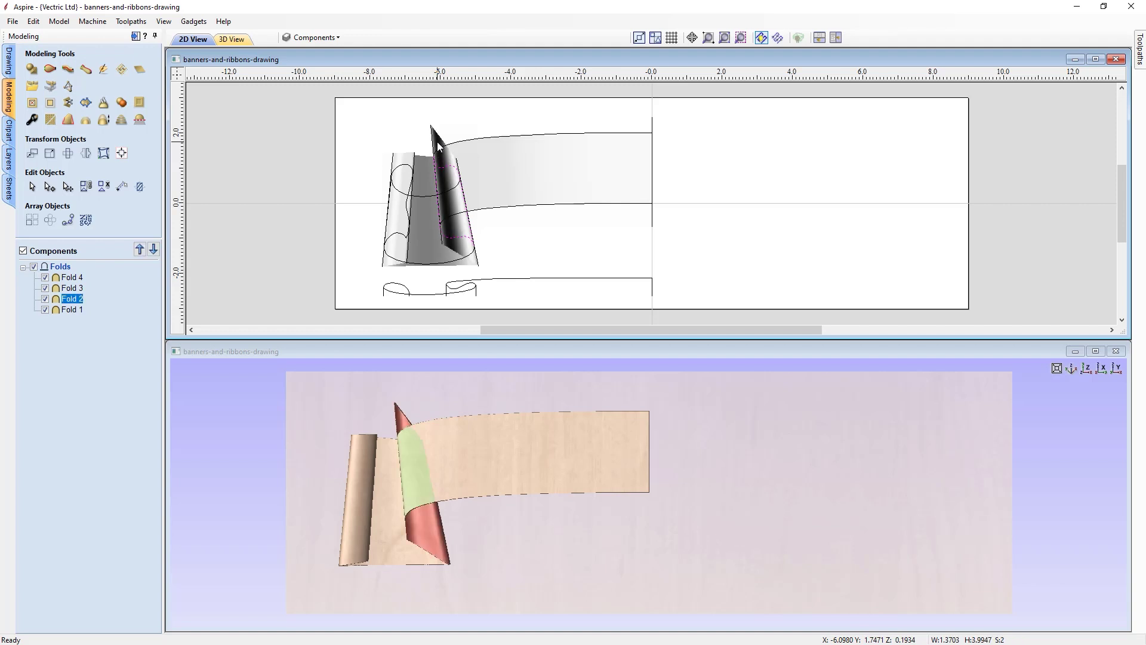
click(50, 106)
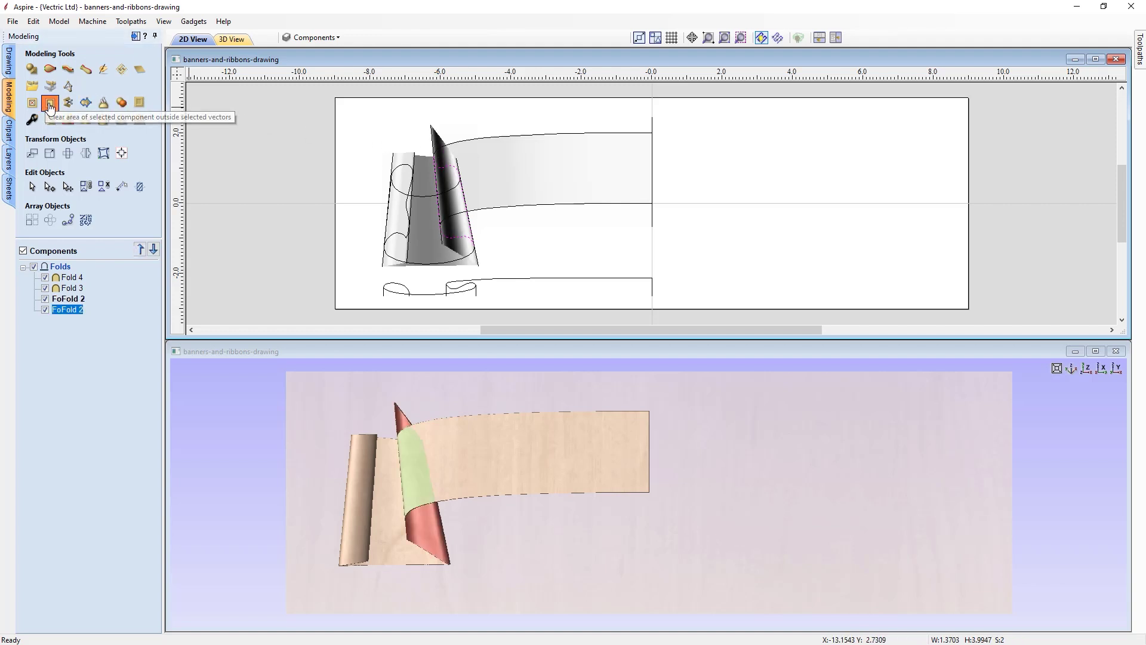
Clear the areas of the Fold 3 and Fold 4 components that lie outside their own fold outlines.
click(451, 255)
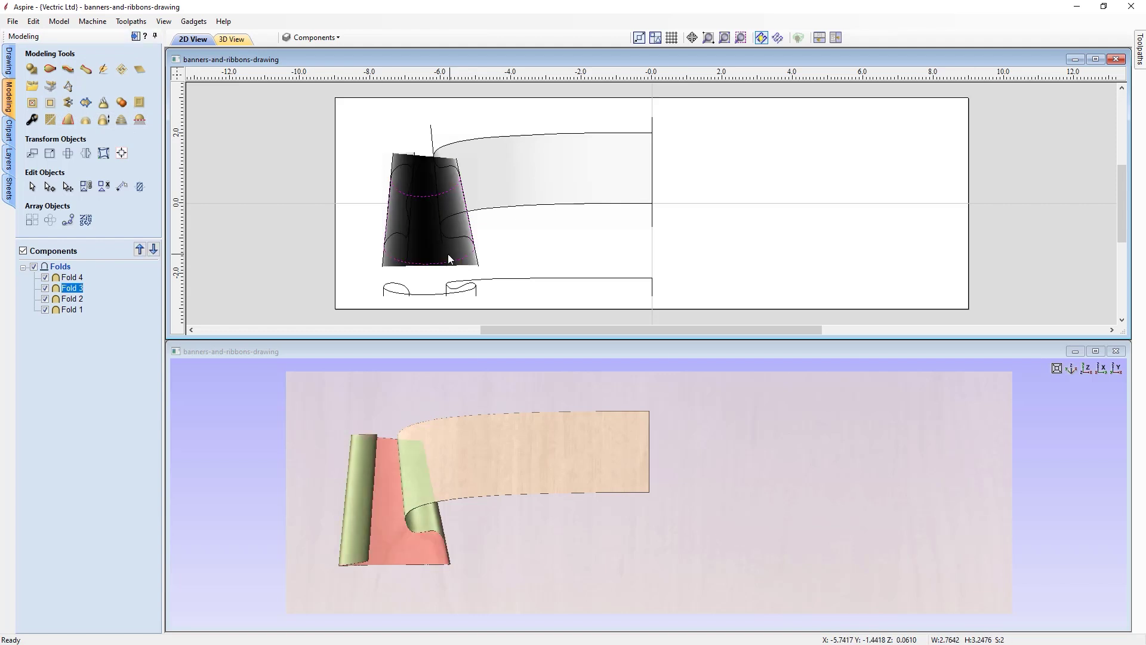
click(50, 102)
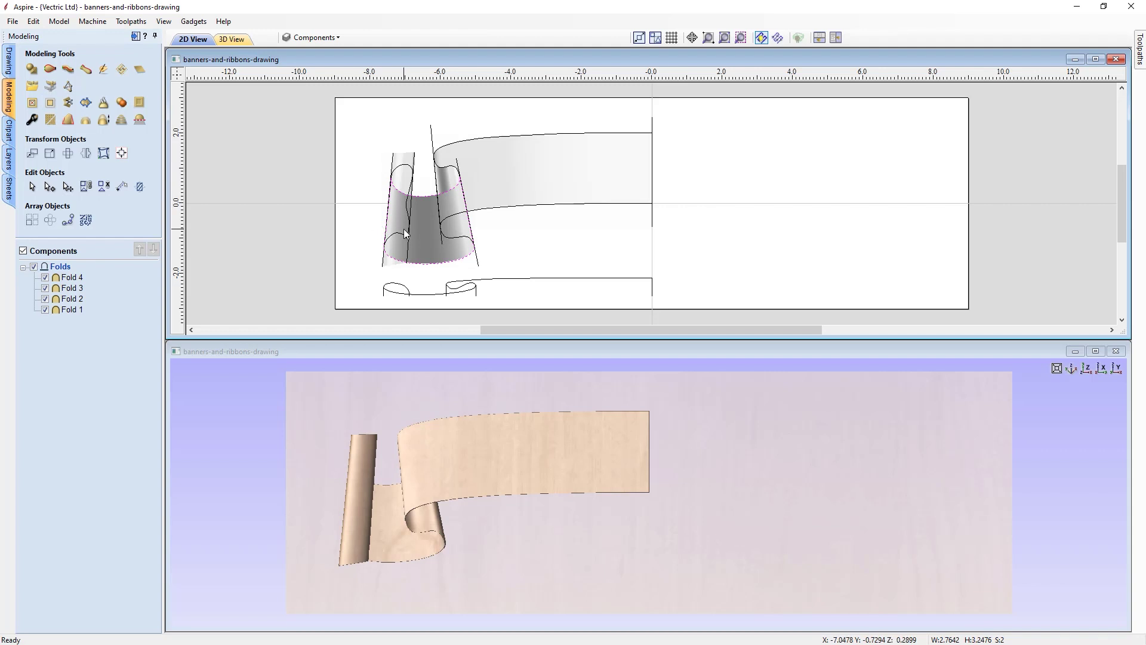
click(412, 166)
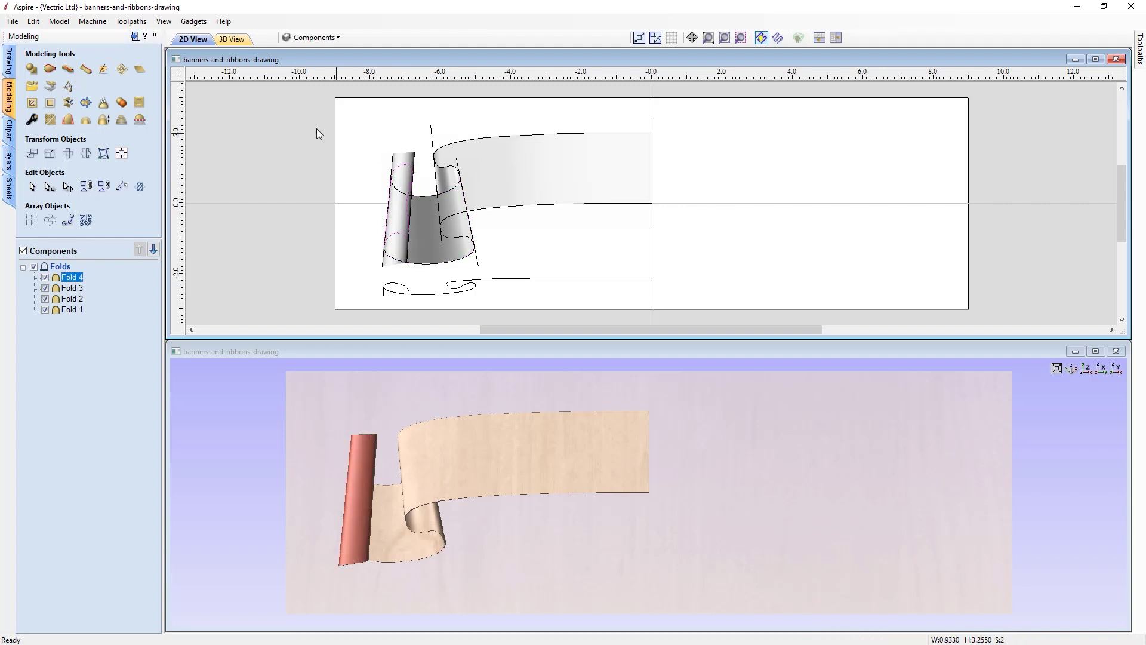
click(52, 105)
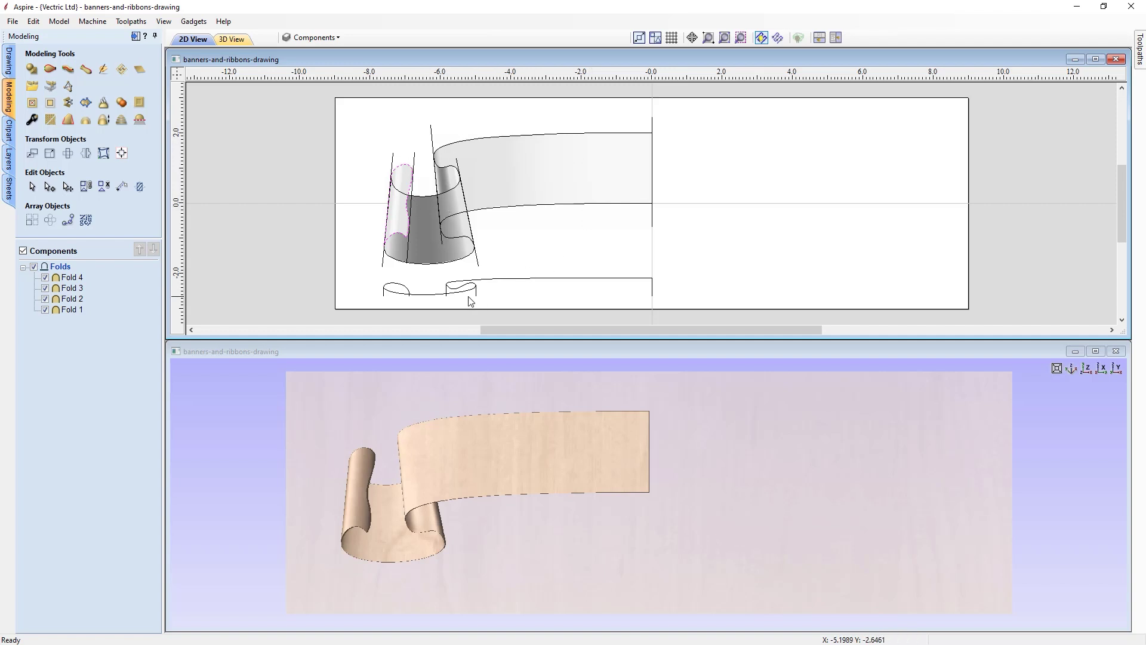
drag(542, 564, 732, 533)
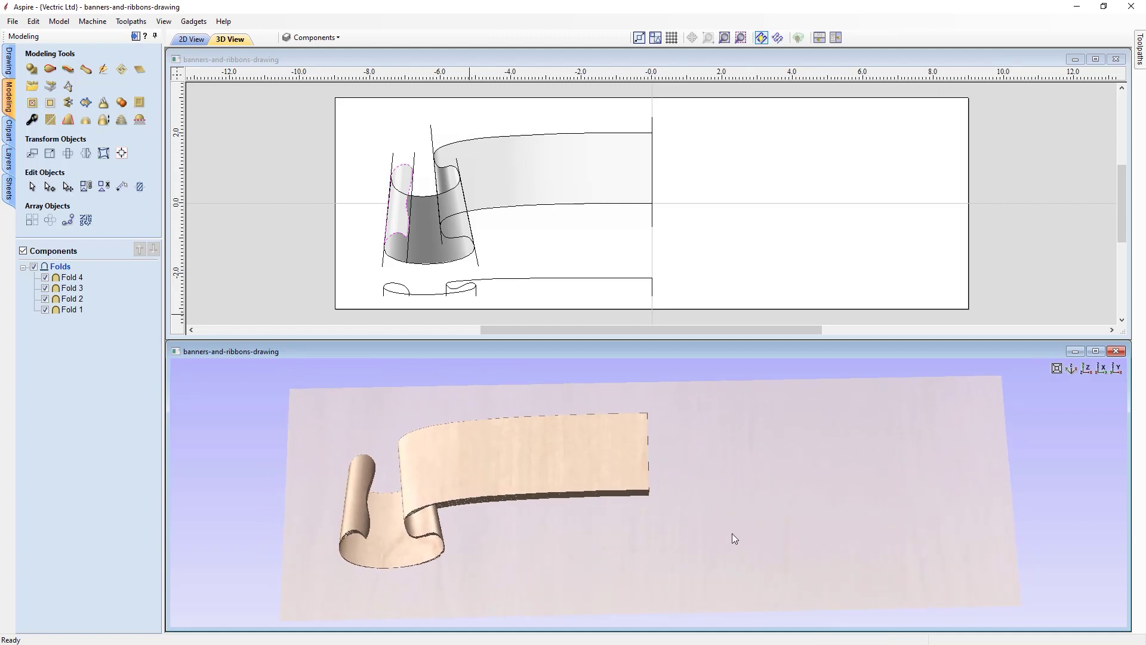
click(1087, 369)
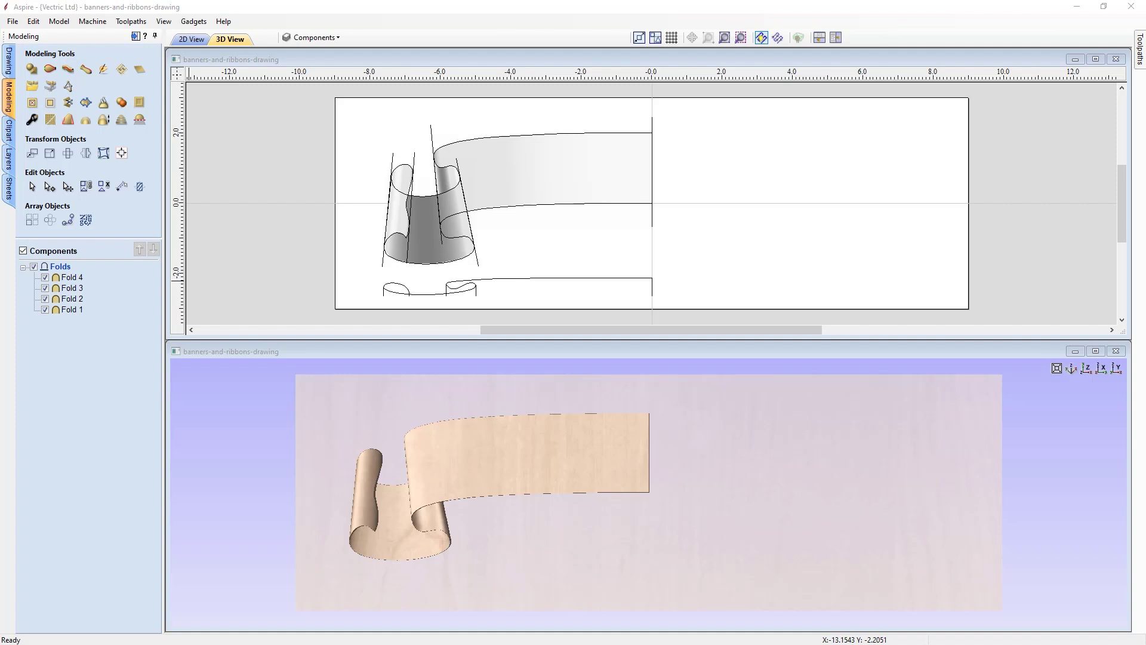
Insert a new component level above the Folds level and name it Banner.
right_click(63, 268)
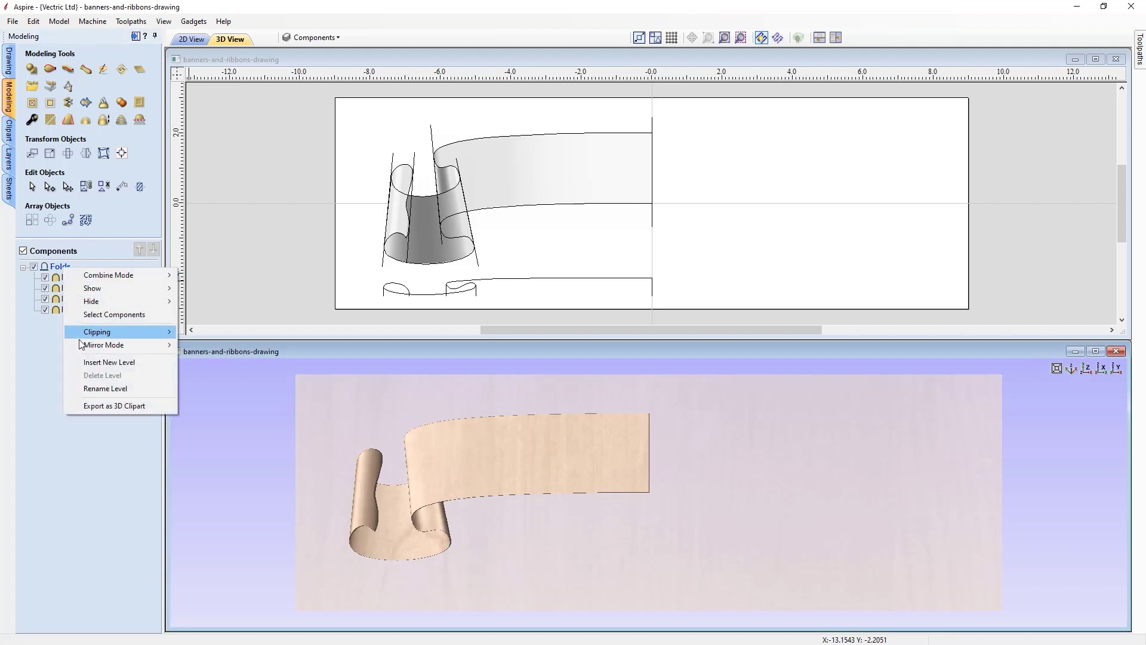
click(88, 363)
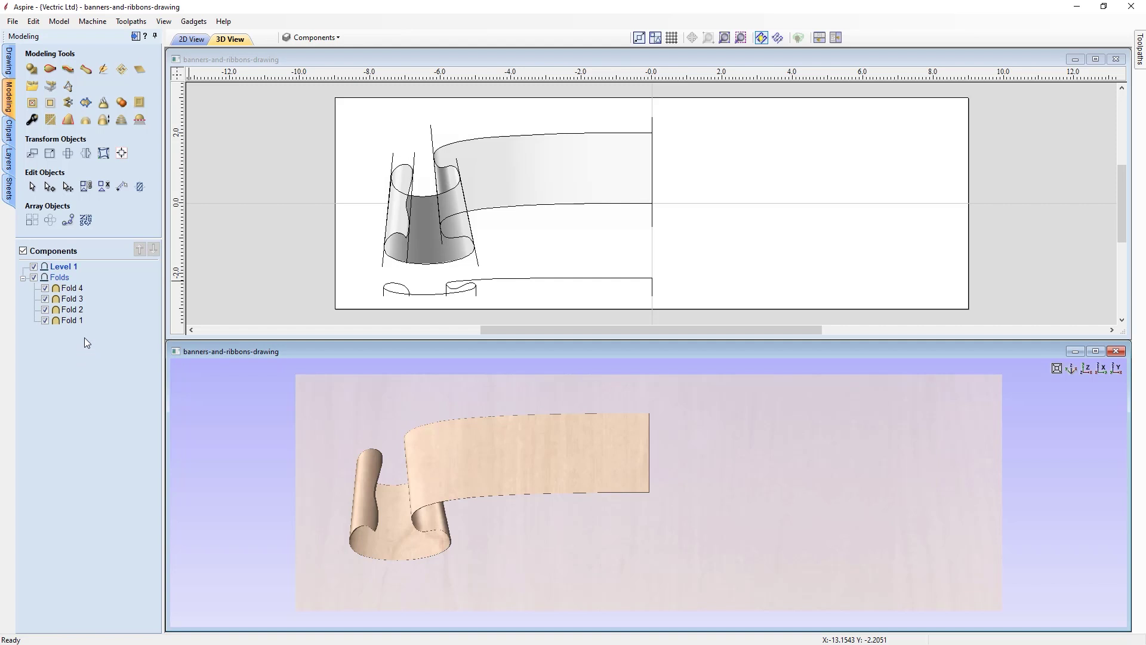
right_click(67, 266)
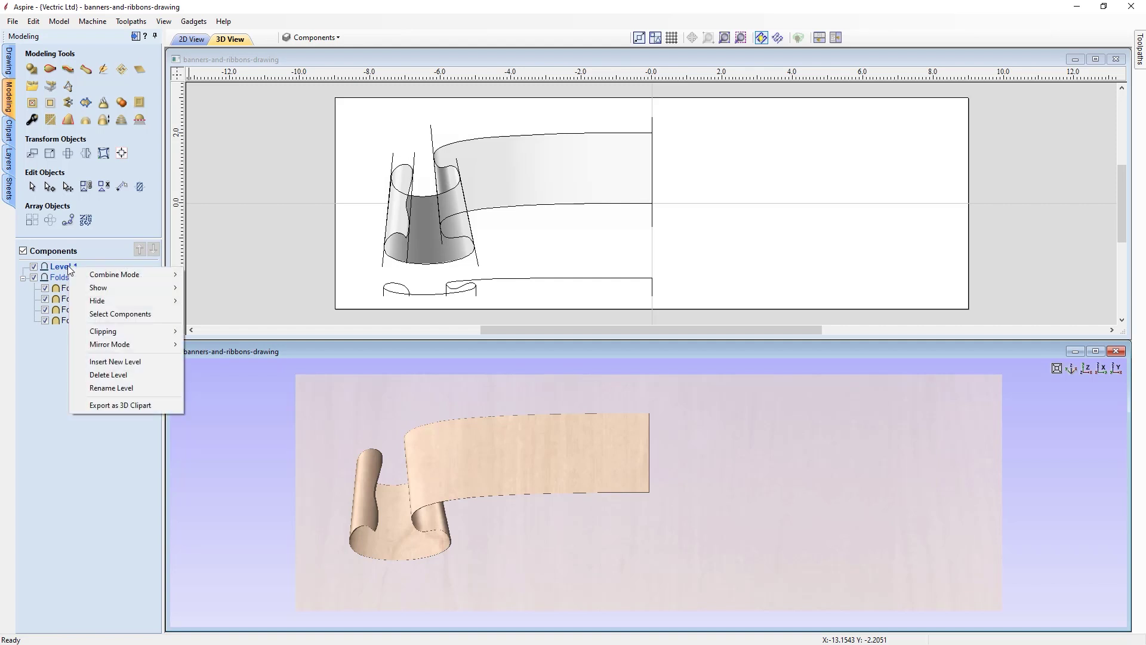
click(96, 388)
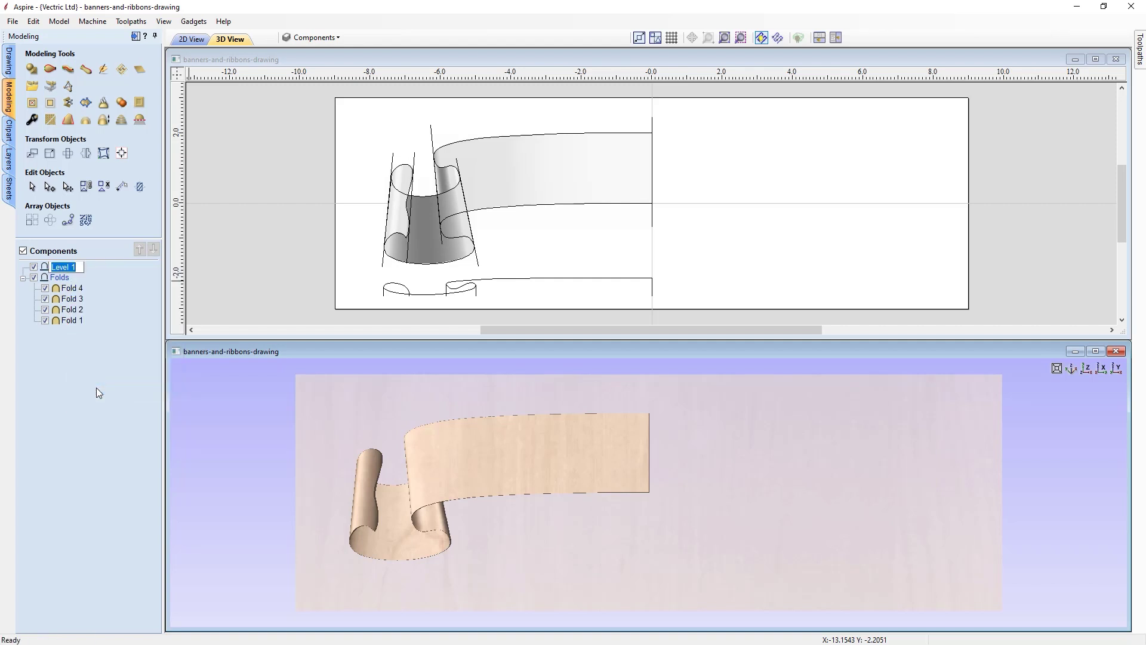
text(Banner)
key(Return)
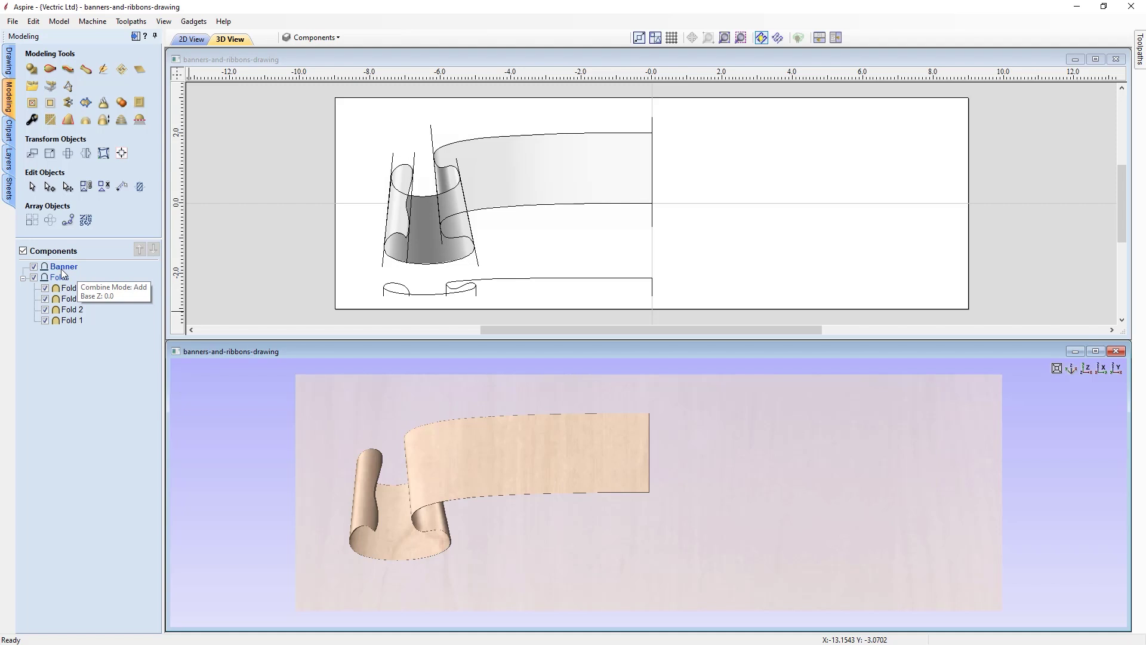
Create a single component from the visible model in the Banner level, and hide and collapse the Folds level.
click(121, 105)
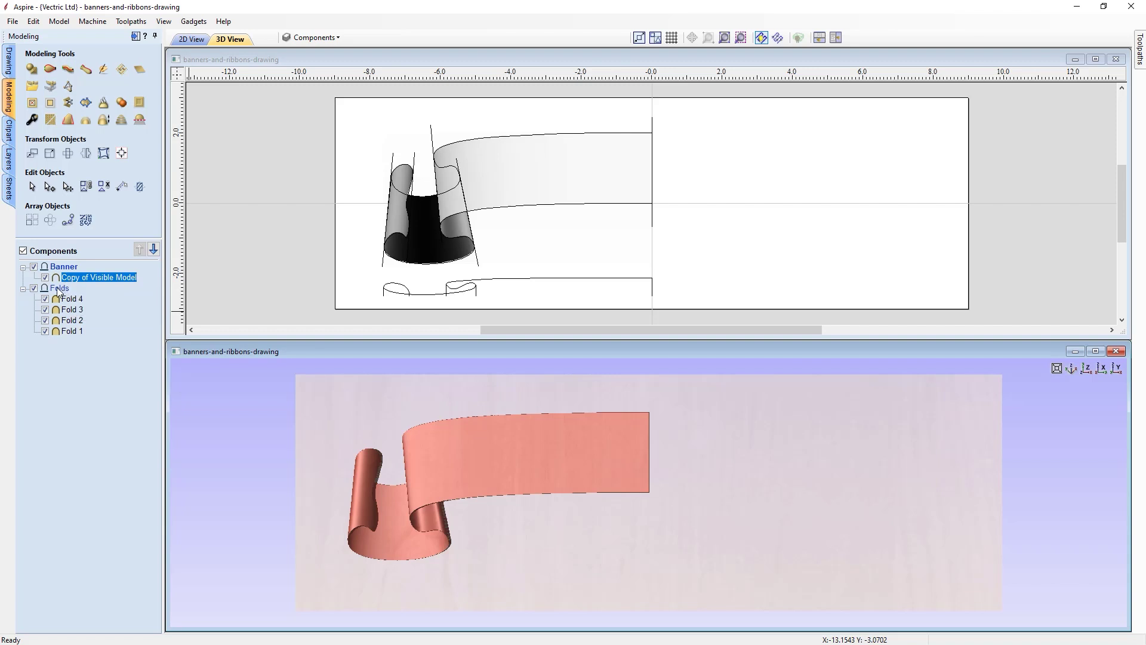
click(34, 288)
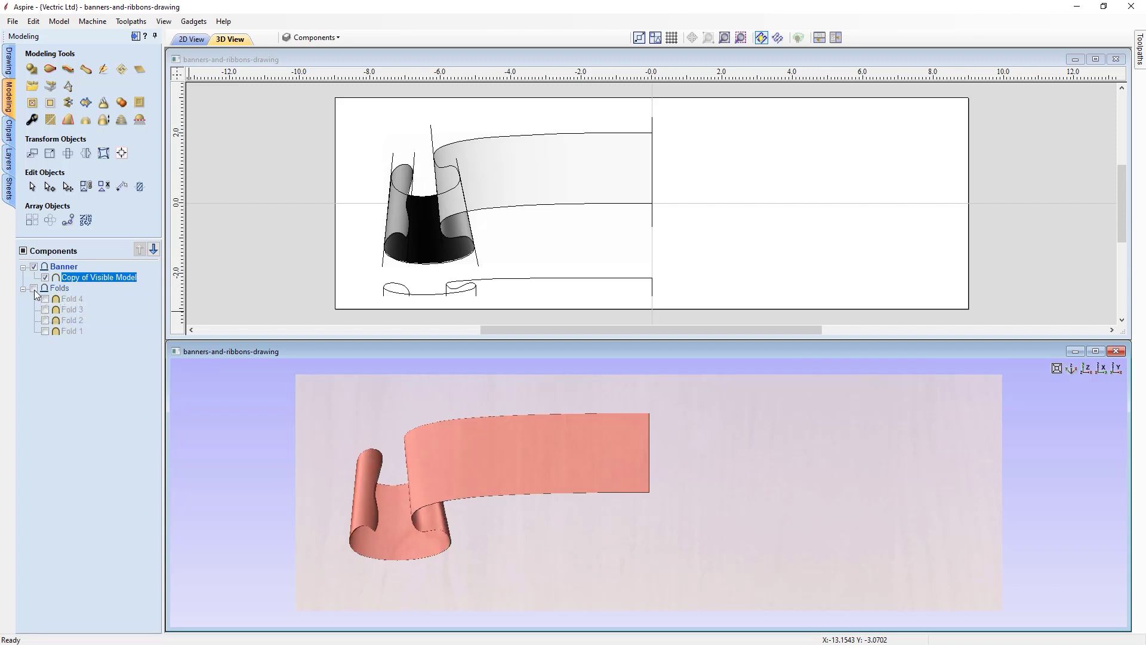
click(22, 288)
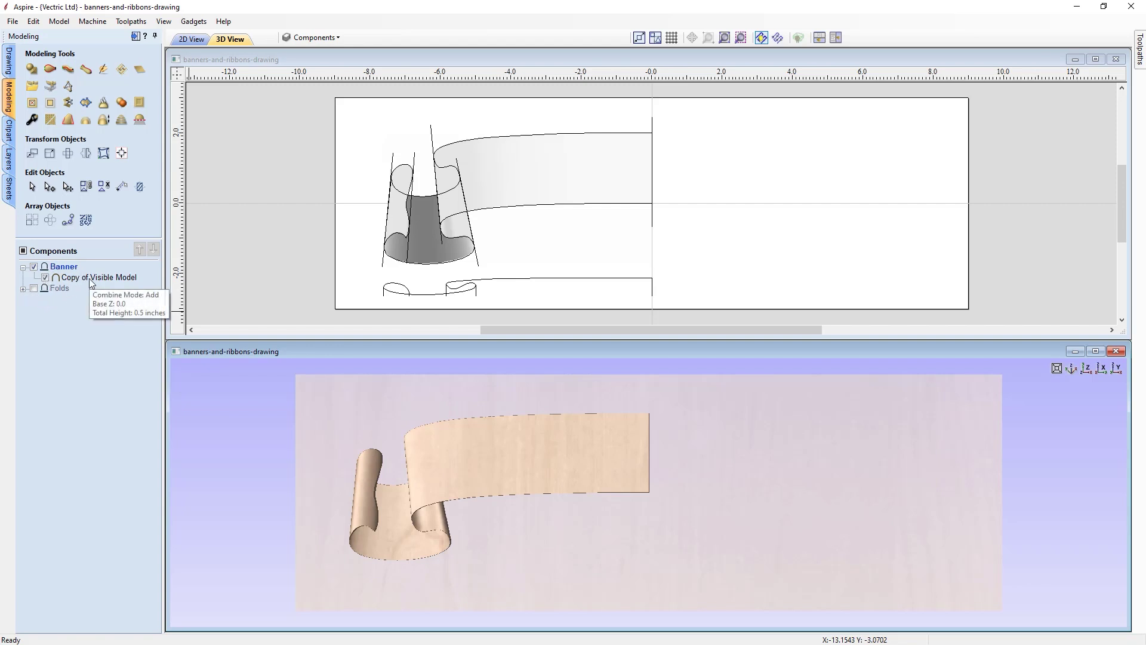
drag(598, 590, 683, 539)
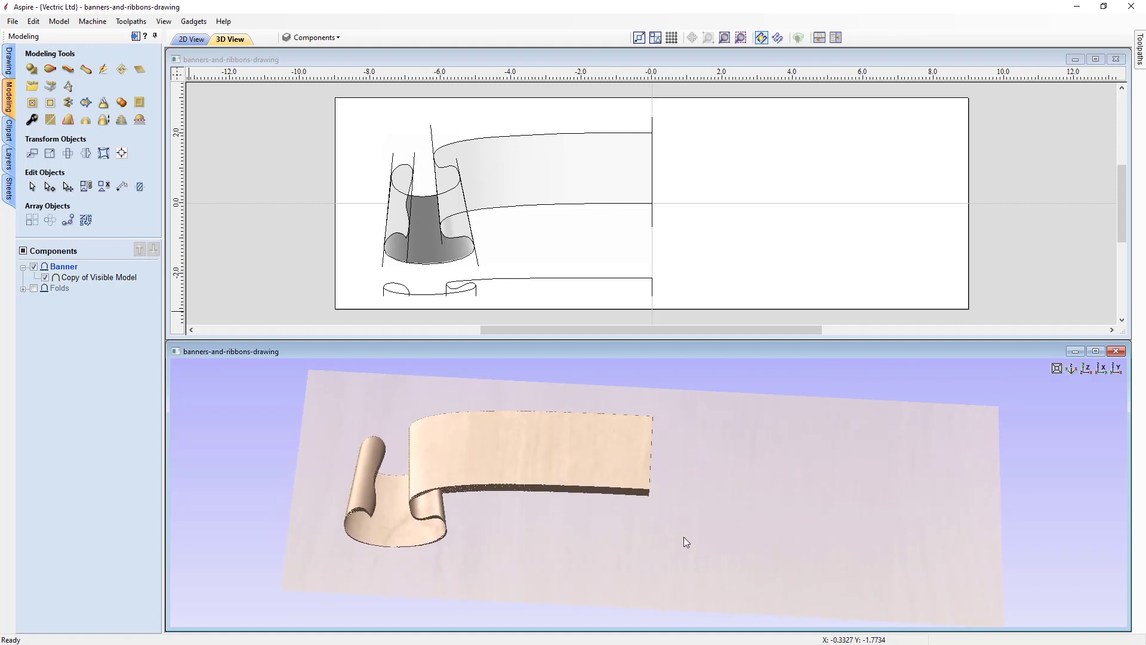
click(1090, 371)
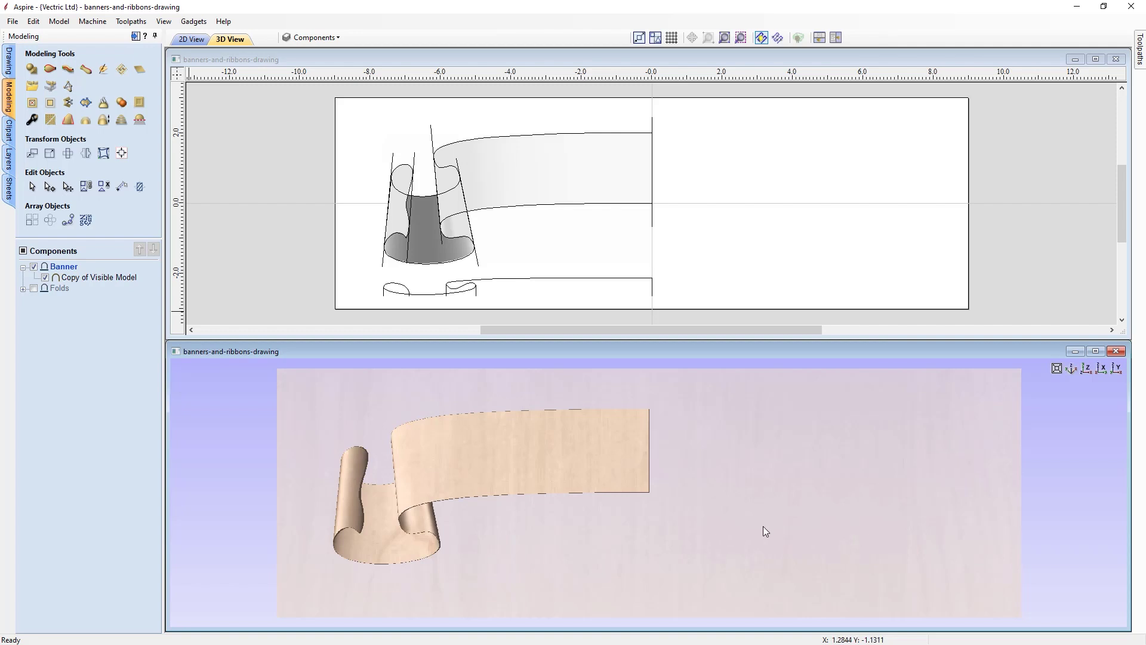
Open the combined banner component for sculpting in the maximized 3D view and frame the ribbon using the Twiddle View tool.
click(1095, 351)
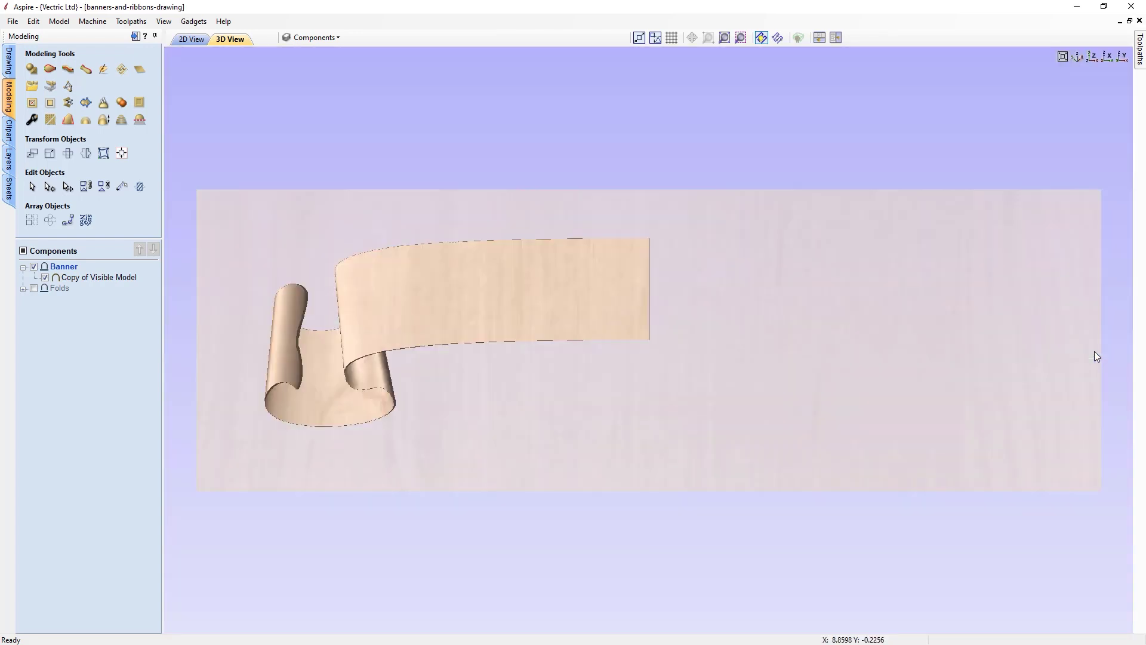
click(443, 321)
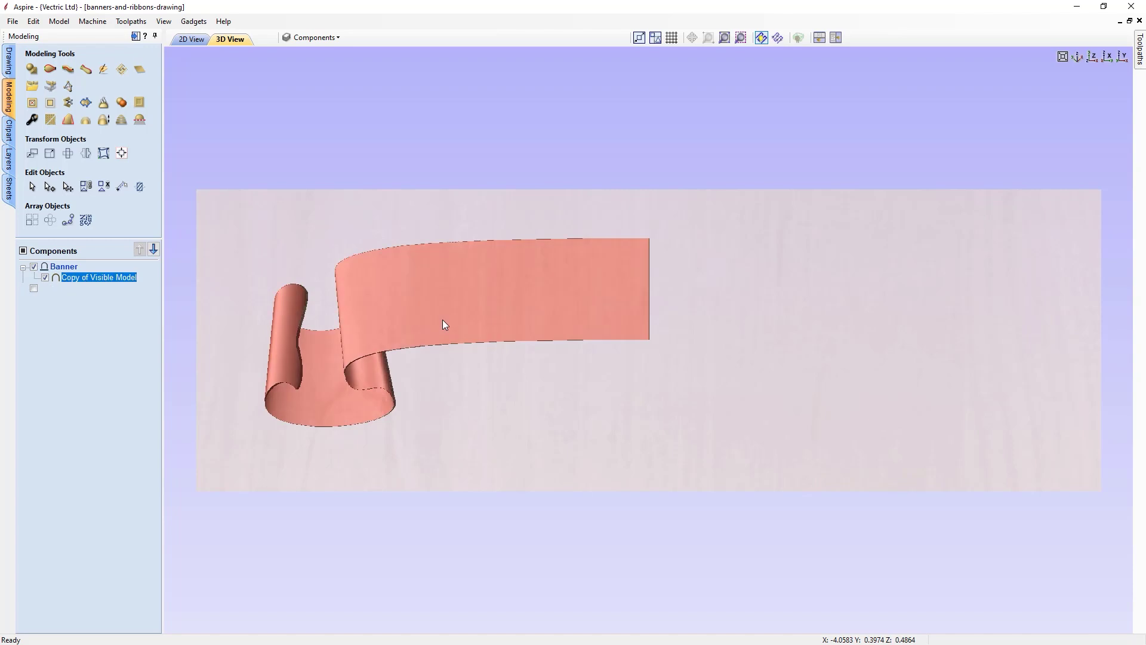
click(103, 70)
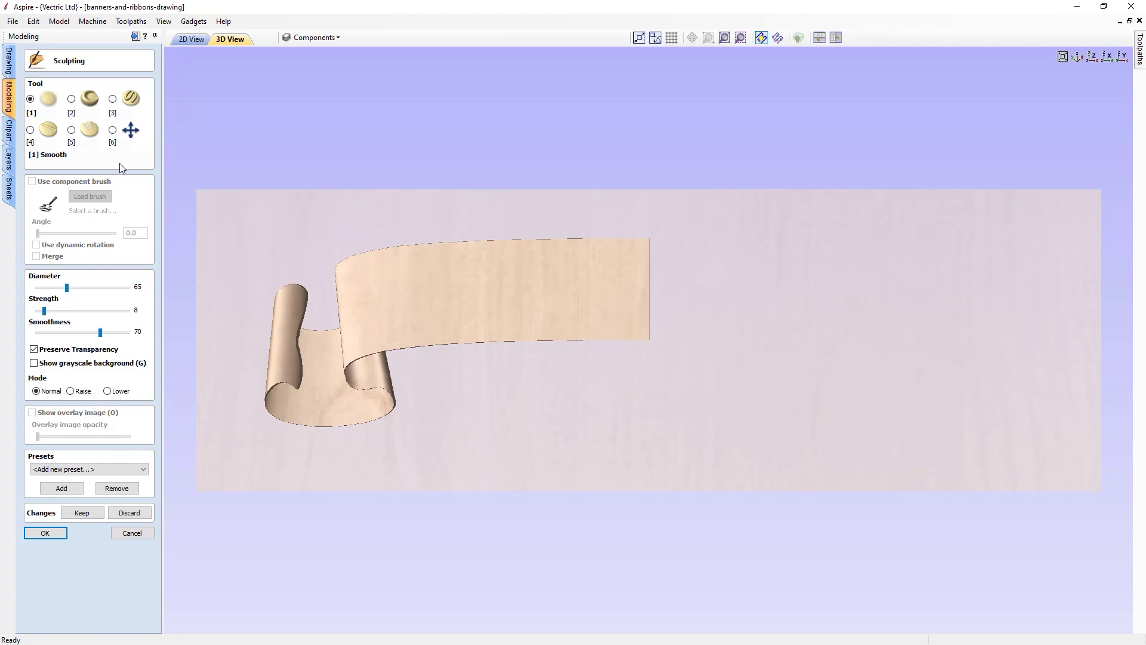
click(72, 99)
click(112, 130)
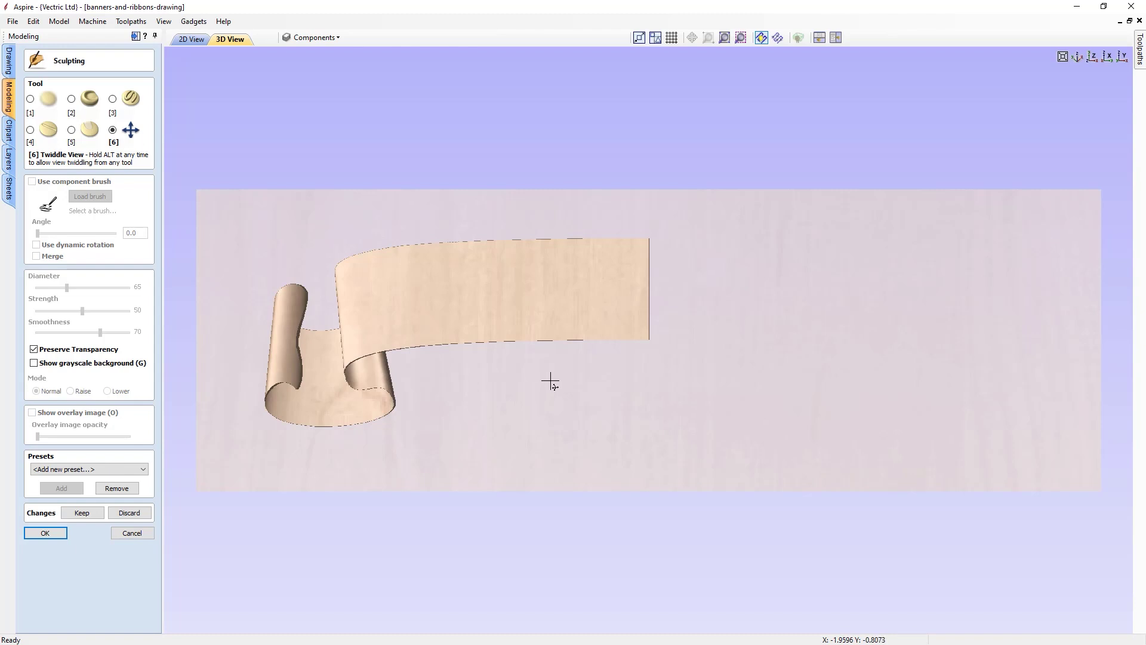
mouse_move(550, 382)
mouse_down()
mouse_move(514, 384)
mouse_move(551, 382)
mouse_up()
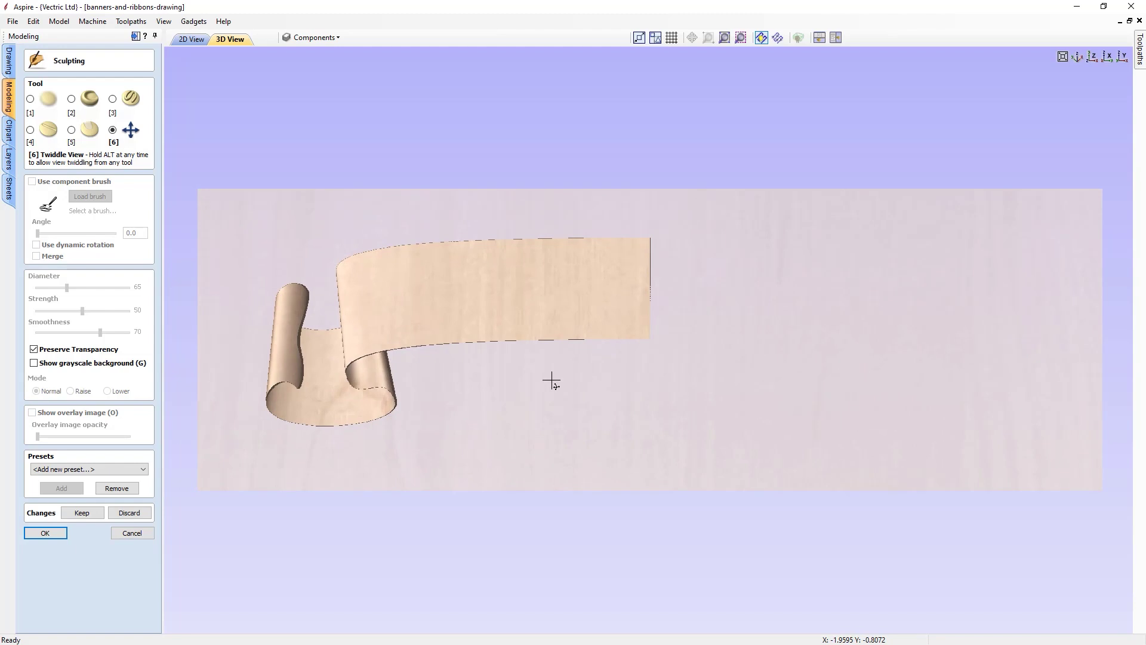
mouse_move(552, 381)
mouse_down()
mouse_move(588, 379)
mouse_move(548, 377)
mouse_move(558, 375)
mouse_up()
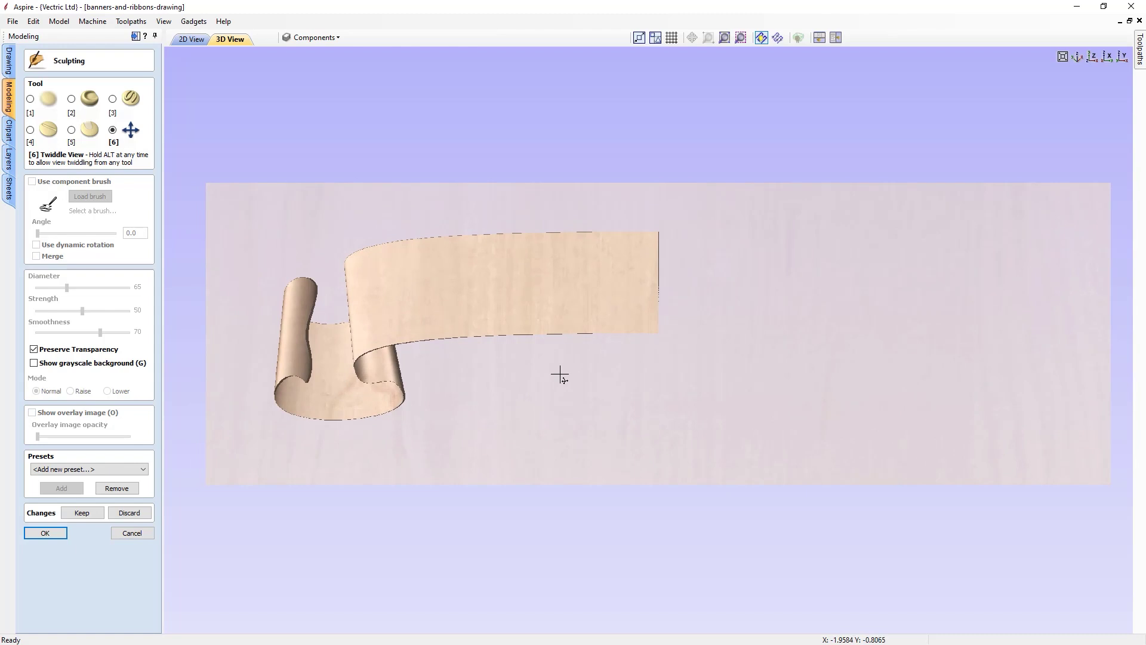
scroll(560, 375, up, 2)
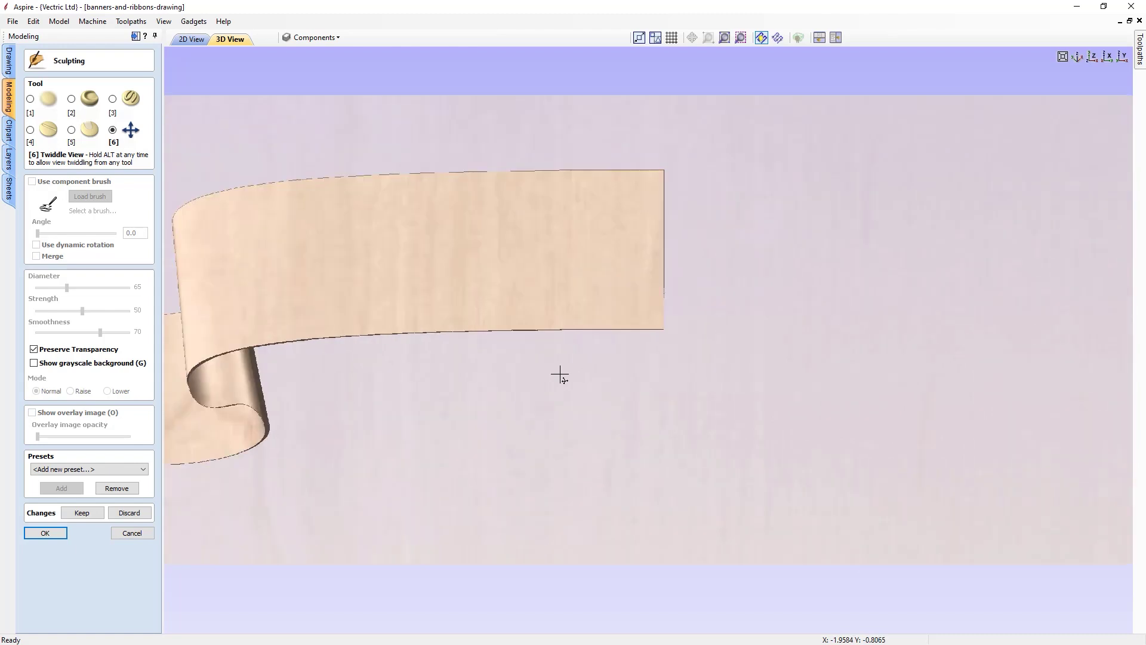
scroll(560, 375, down, 3)
scroll(560, 375, up, 2)
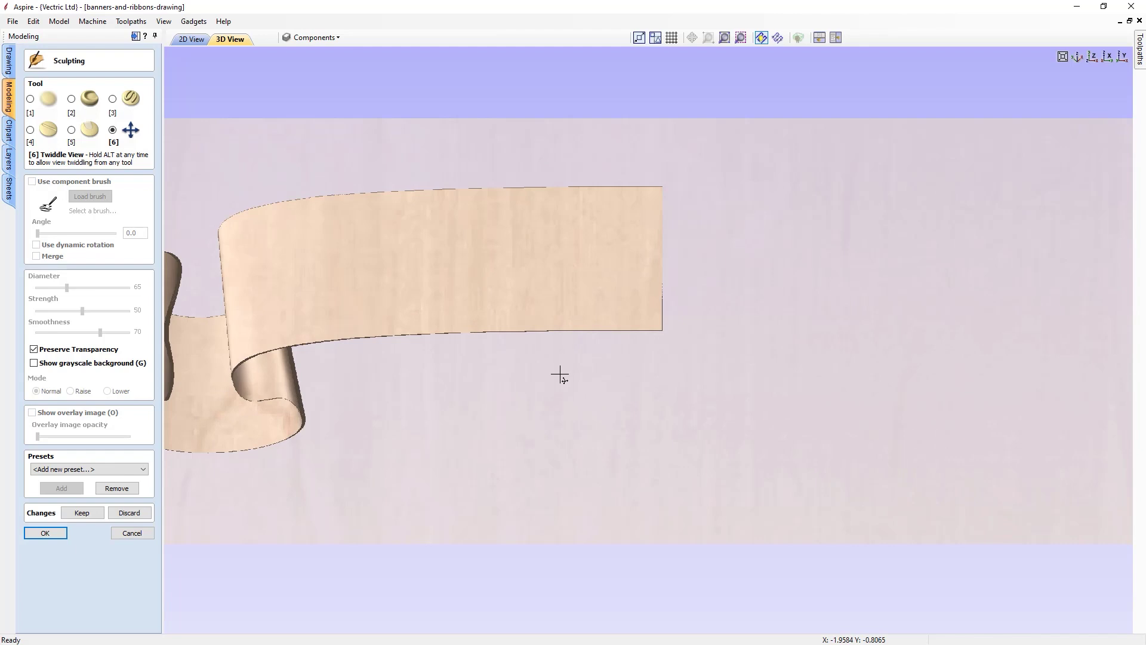
scroll(560, 375, down, 1)
drag(523, 400, 706, 401)
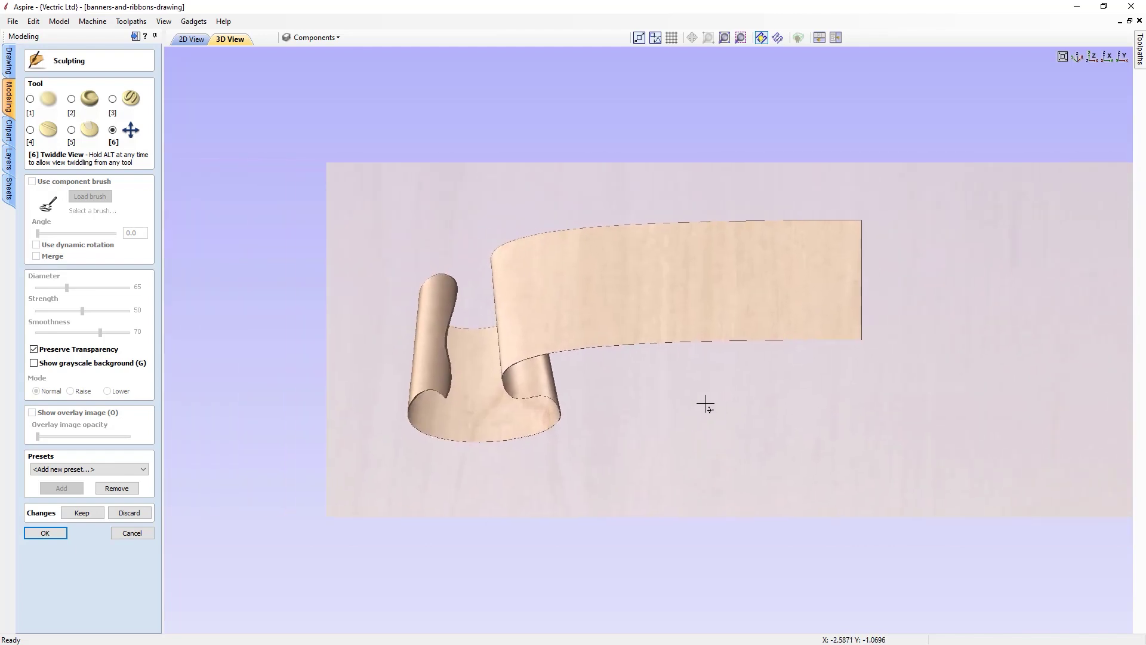
scroll(630, 409, up, 1)
scroll(630, 409, up, 1)
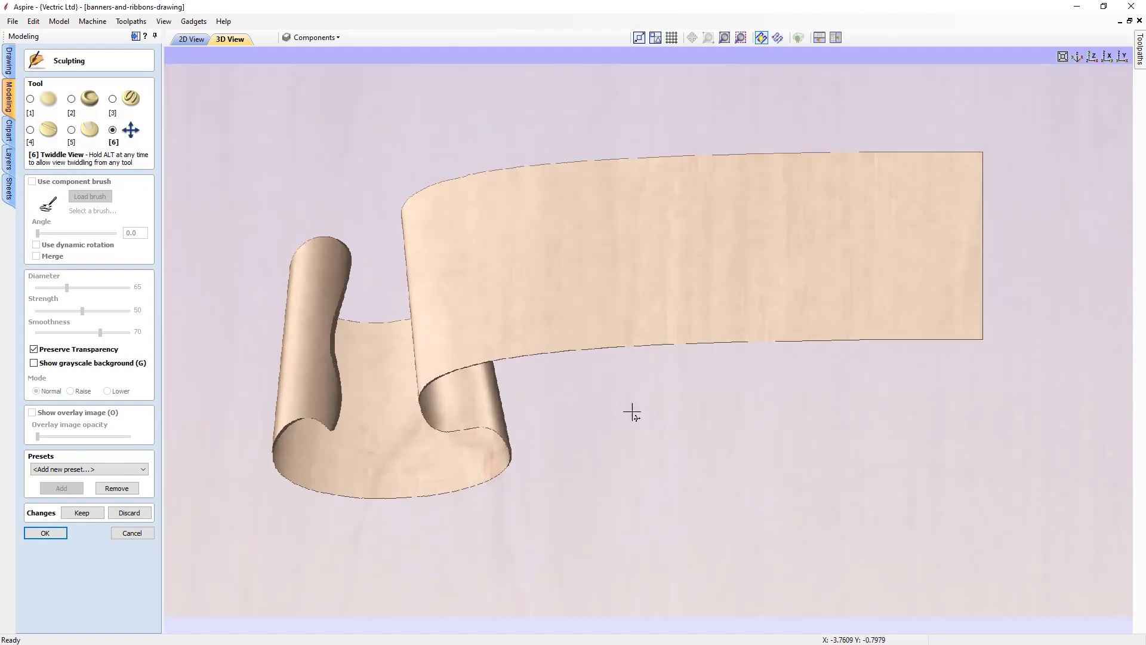
drag(627, 409, 651, 410)
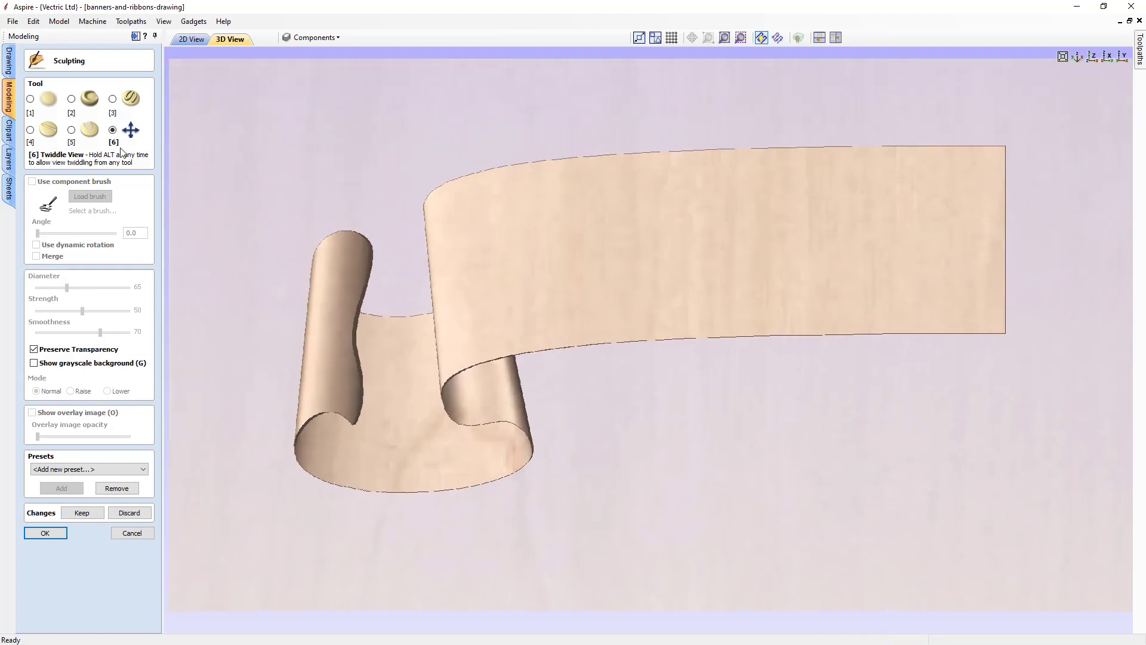
Smooth the hard lower edges of the curled end and the S-shaped fold using the Smooth brush at diameter 71 and strength 8.
click(31, 99)
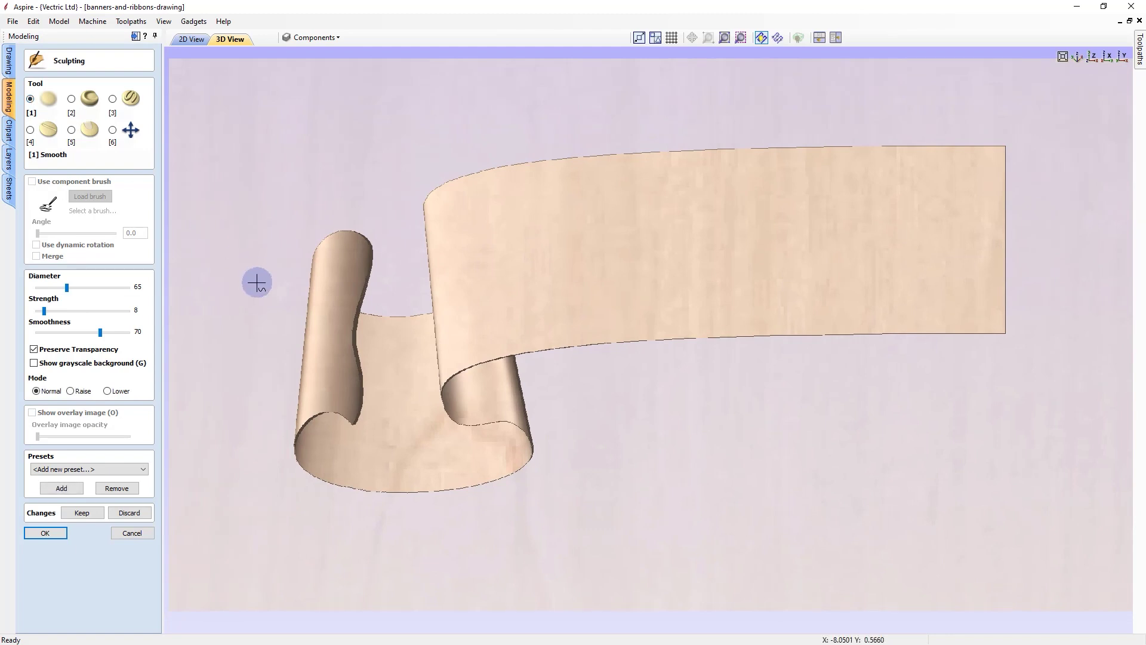
mouse_move(303, 450)
mouse_down()
mouse_move(310, 430)
mouse_move(300, 454)
mouse_move(336, 474)
mouse_up()
mouse_move(499, 458)
mouse_down()
mouse_move(512, 430)
mouse_move(525, 448)
mouse_move(514, 463)
mouse_move(524, 427)
mouse_move(515, 465)
mouse_move(525, 445)
mouse_move(435, 400)
mouse_move(456, 409)
mouse_move(447, 389)
mouse_move(450, 409)
mouse_move(527, 442)
mouse_move(524, 458)
mouse_move(523, 434)
mouse_up()
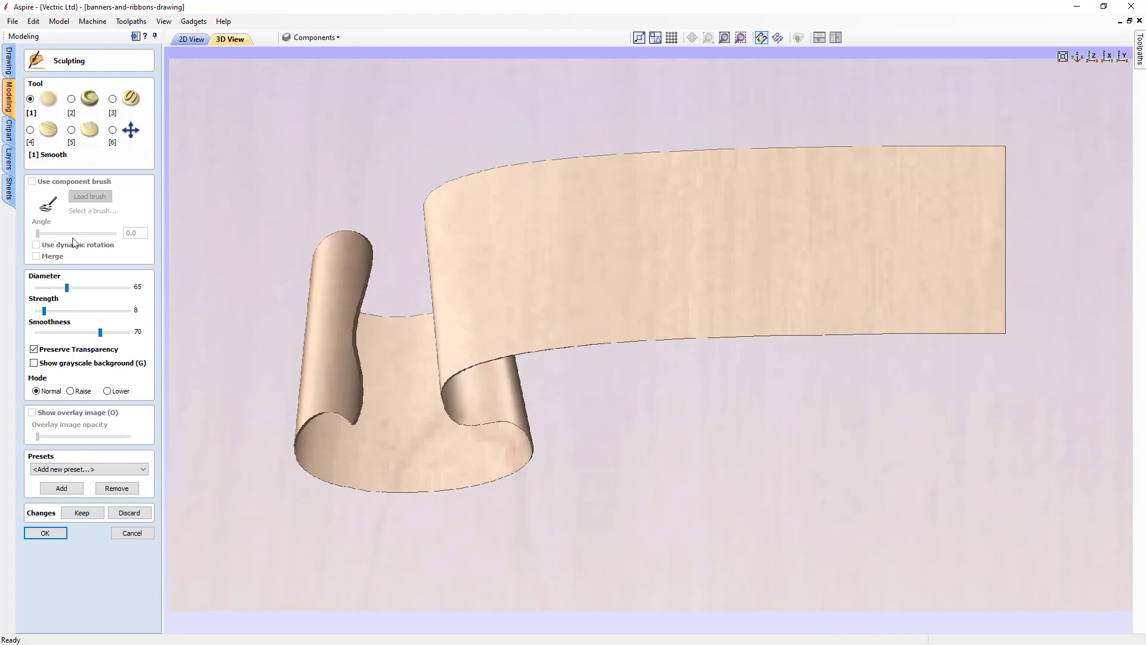
drag(67, 287, 62, 287)
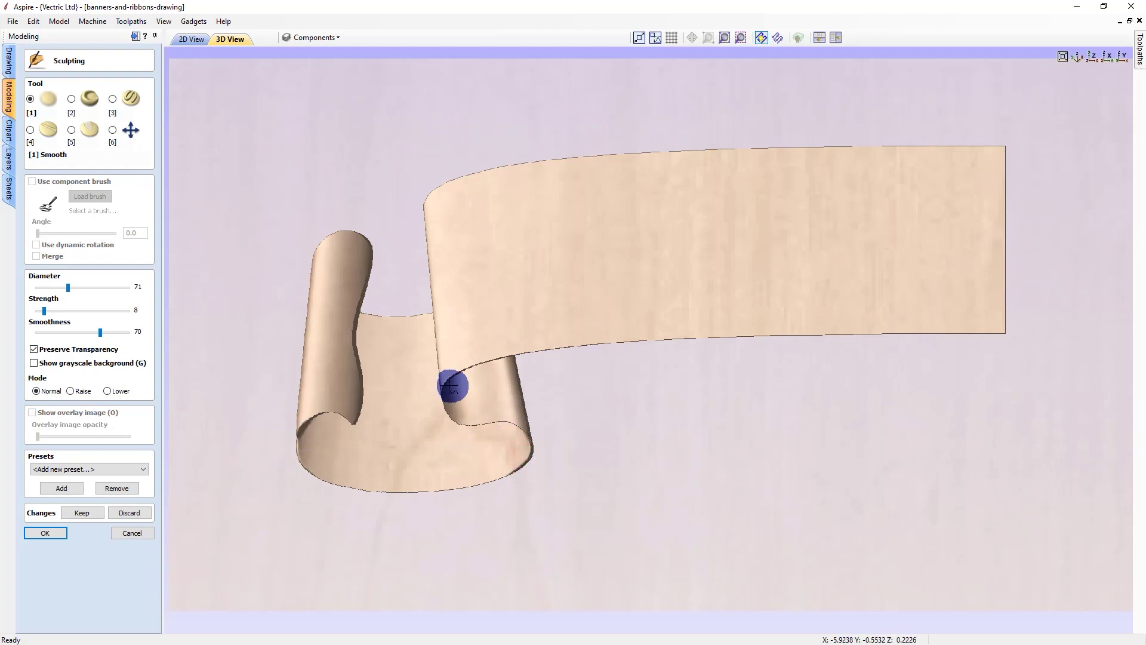
mouse_move(436, 399)
mouse_down()
mouse_move(447, 423)
mouse_move(511, 436)
mouse_move(524, 455)
mouse_move(512, 466)
mouse_up()
mouse_move(304, 436)
mouse_down()
mouse_move(311, 480)
mouse_move(302, 465)
mouse_up()
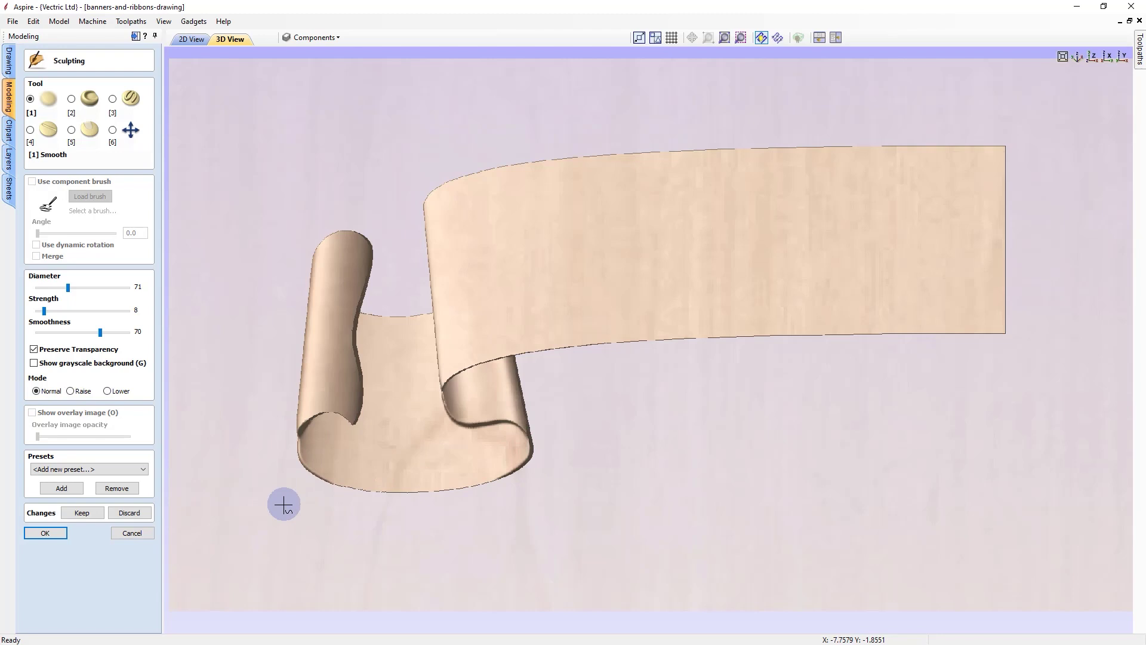
mouse_move(456, 376)
mouse_down()
mouse_move(444, 401)
mouse_move(471, 369)
mouse_up()
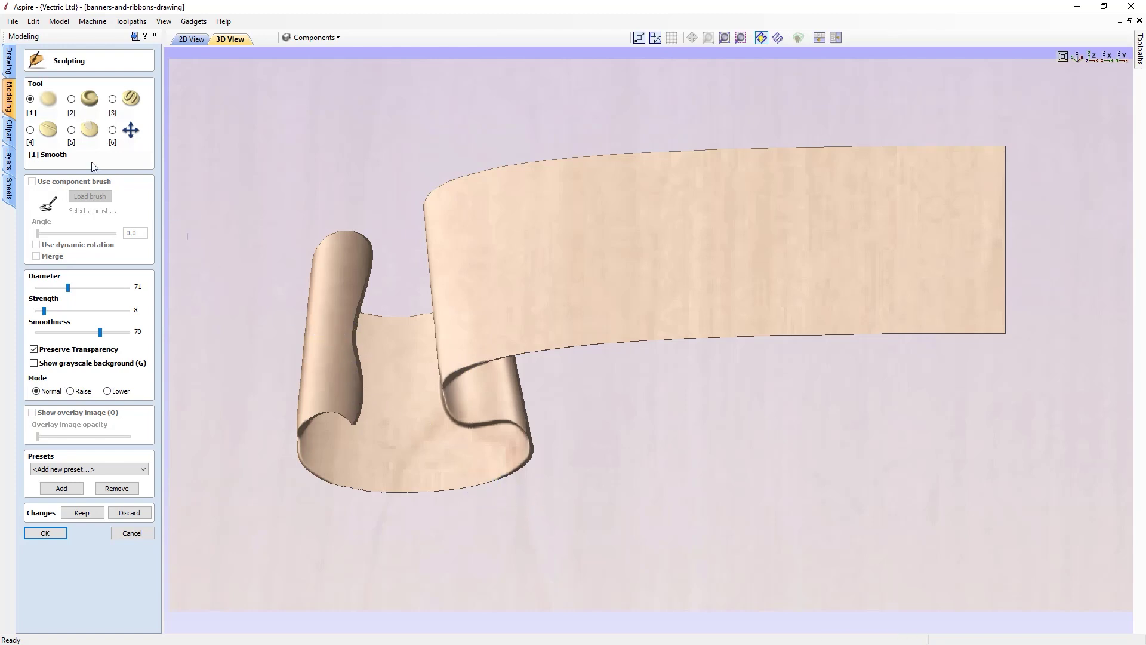
Restore the original surface beside the S-shaped fold and at the curled end's outer lower-left edge with the Undo Brush.
click(71, 130)
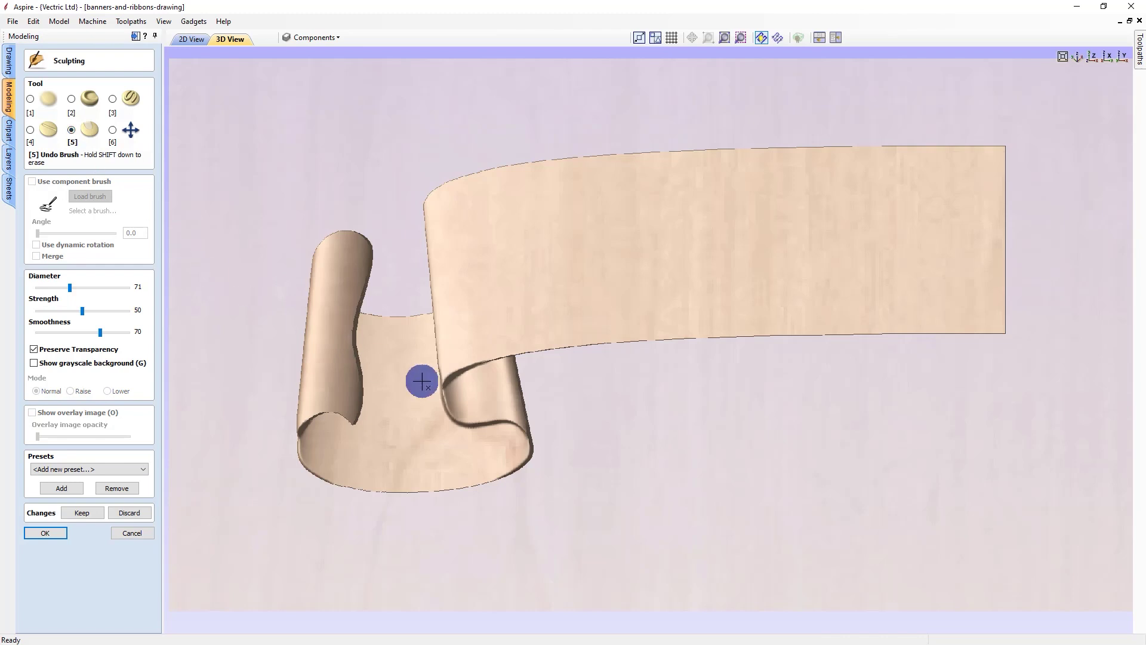
drag(425, 382, 445, 352)
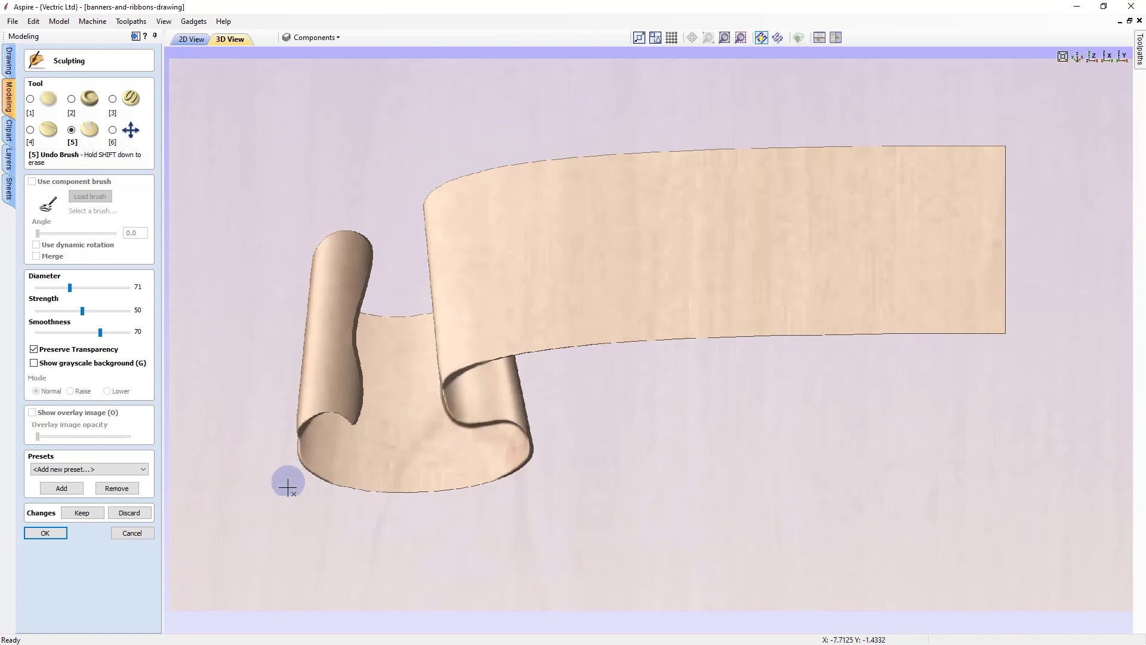
drag(297, 448, 297, 442)
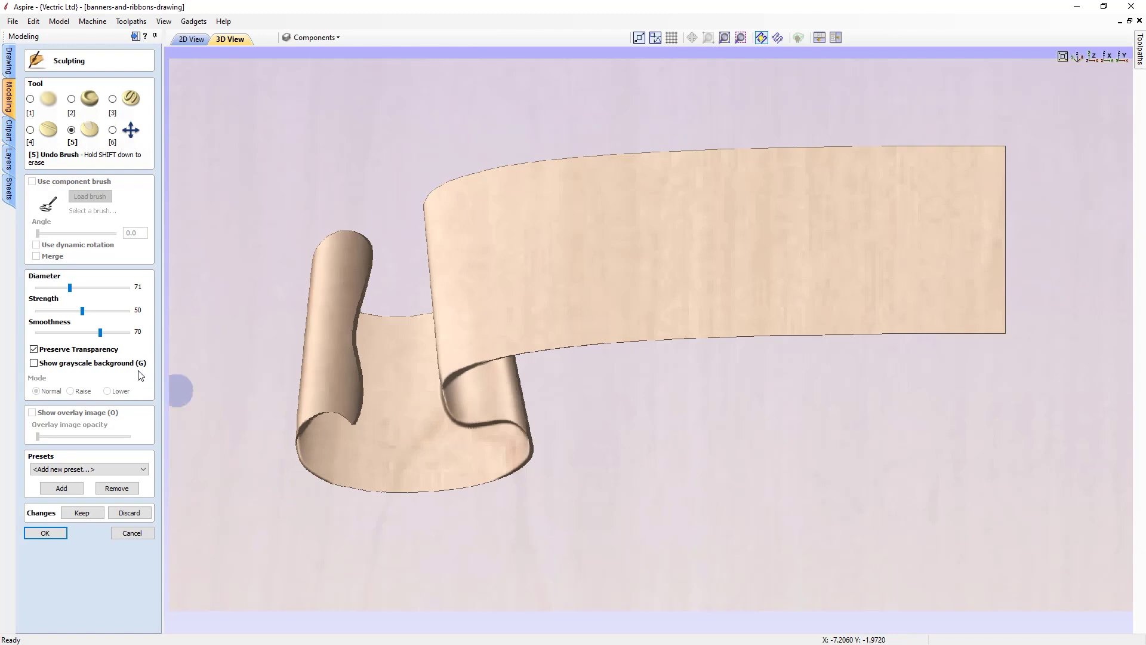
Smudge the lower edges of the curled end, outer fold and S-shaped fold in Normal mode at diameter 53 and strength 36.
click(71, 99)
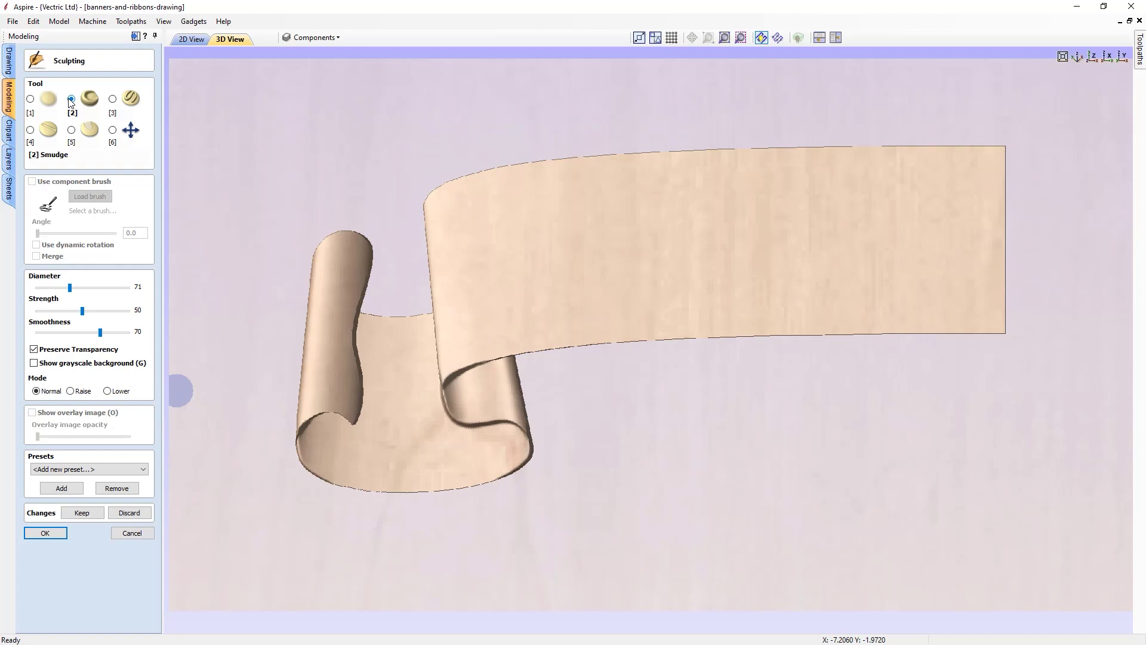
ctrl+scroll(262, 382, up, 7)
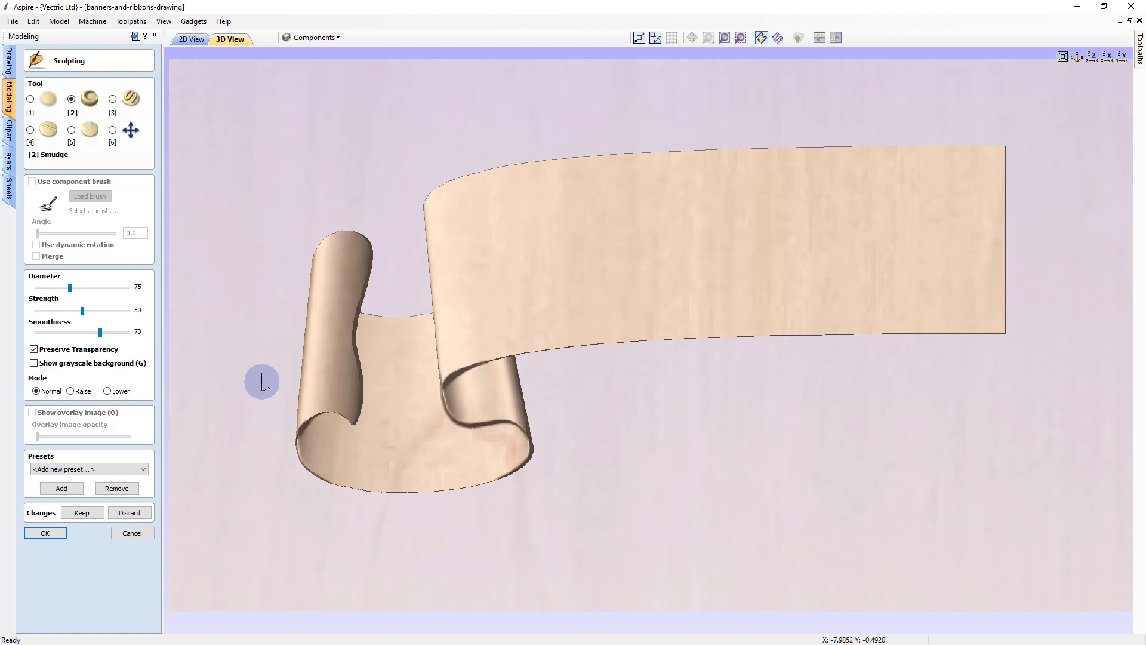
ctrl+scroll(261, 382, up, 5)
drag(82, 311, 84, 311)
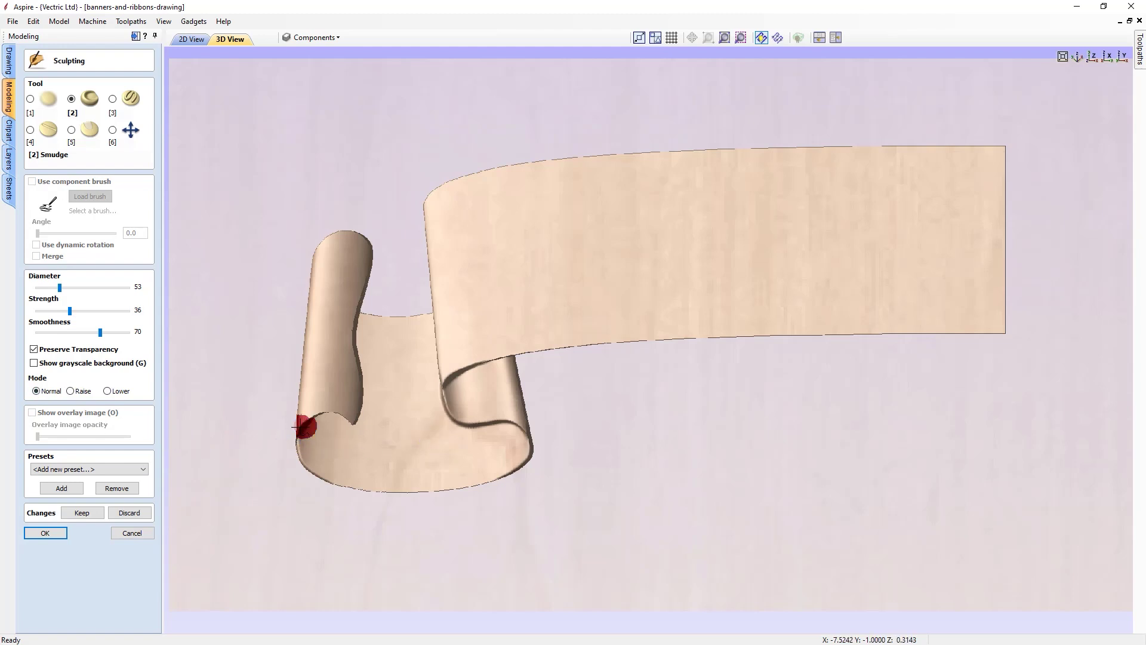
mouse_move(301, 452)
mouse_down()
mouse_move(303, 435)
mouse_move(307, 466)
mouse_up()
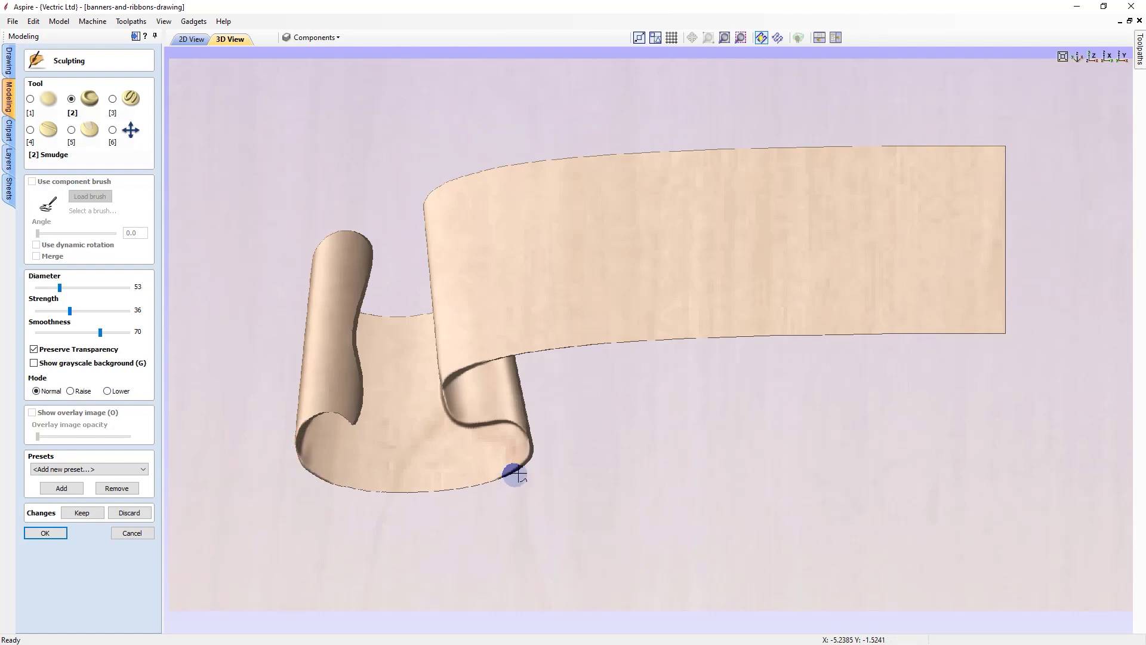
drag(516, 435, 525, 459)
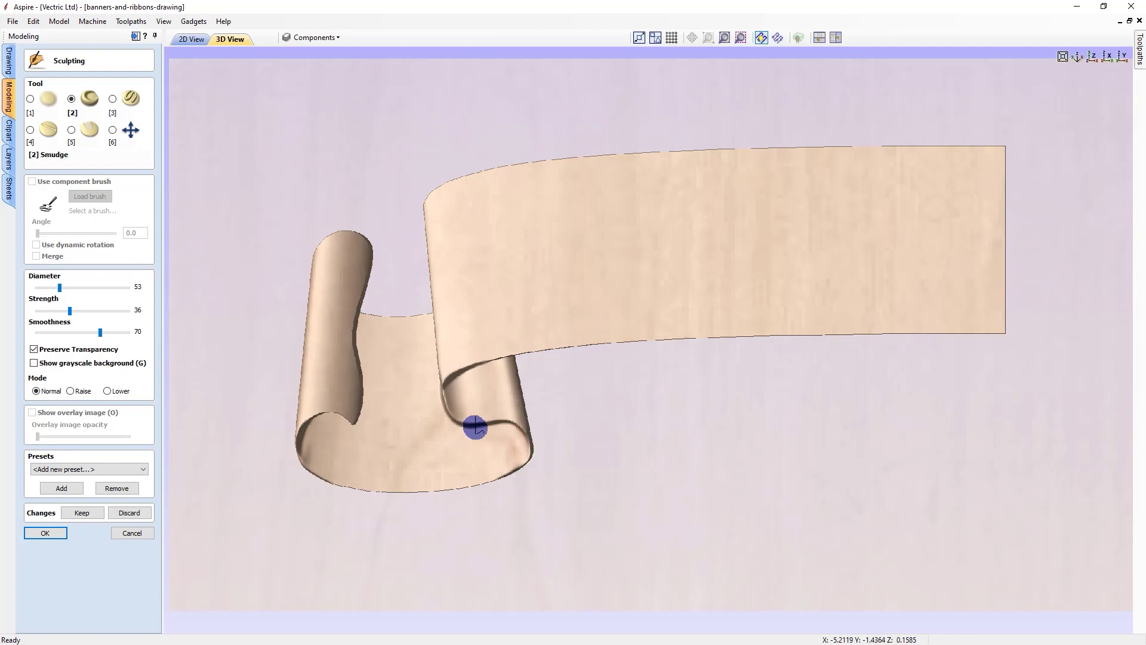
drag(450, 379, 446, 402)
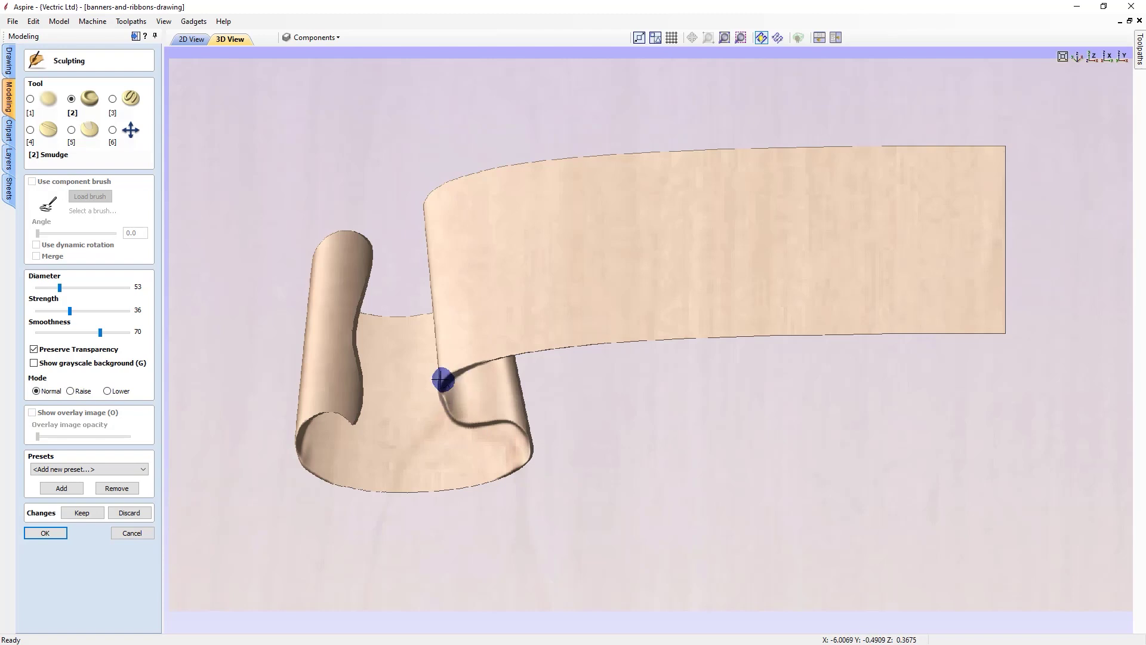
drag(450, 376, 451, 411)
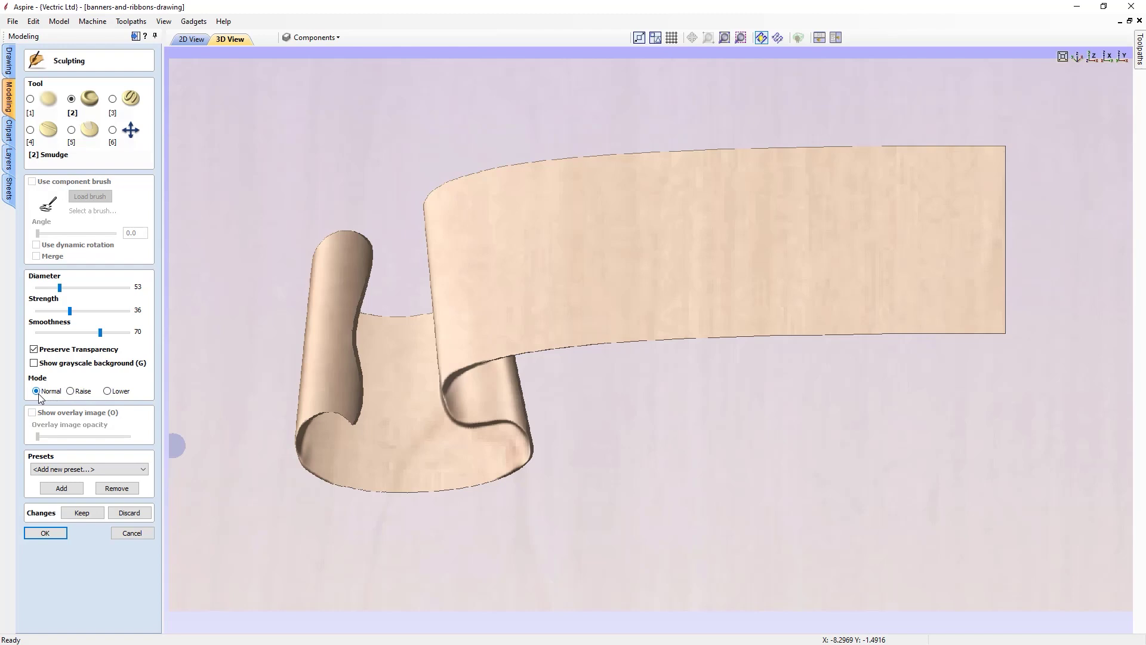
Smudge the curled end's, outer fold's and S-shaped fold's edges in Raise mode, and touch up the S-shaped fold in Normal mode.
click(71, 392)
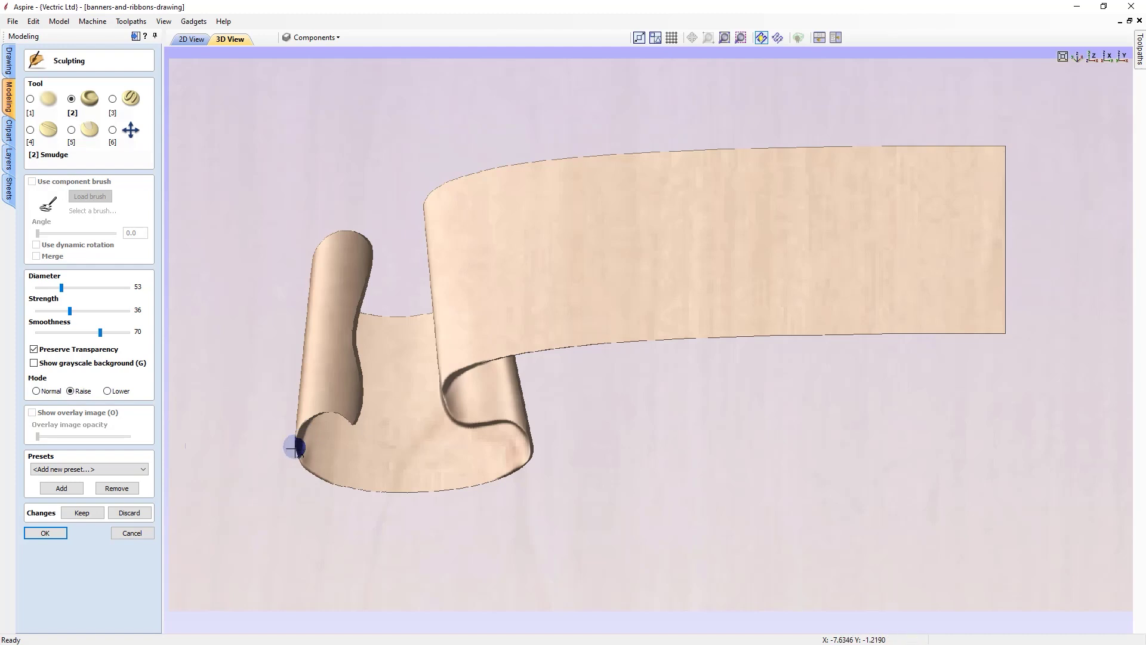
drag(301, 432, 305, 466)
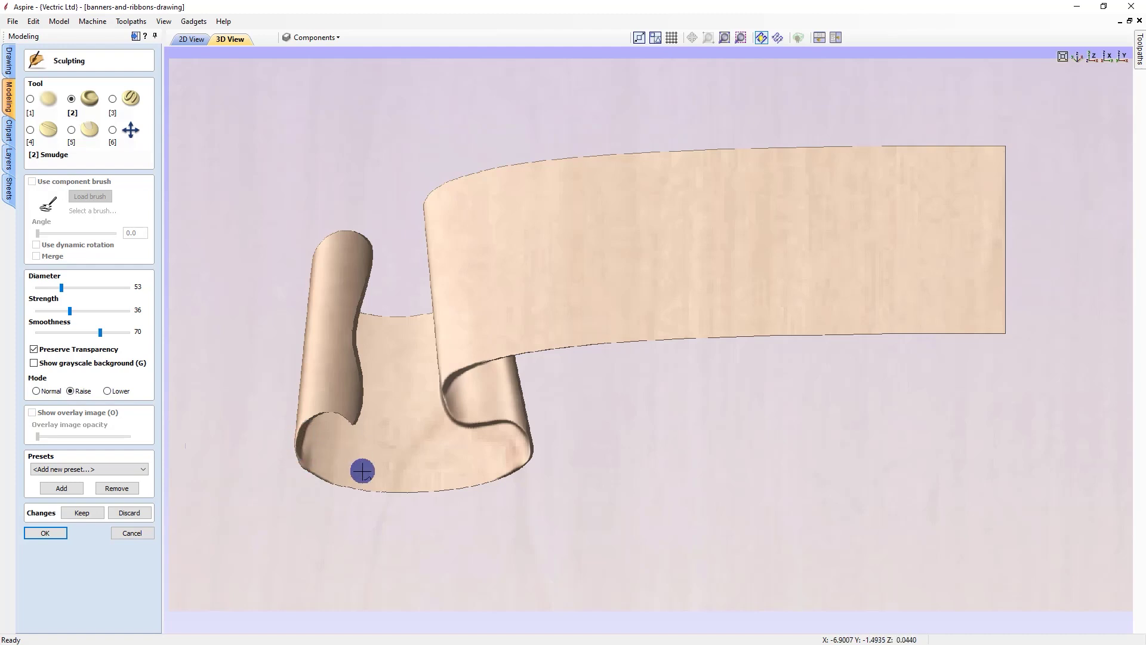
drag(522, 440, 529, 466)
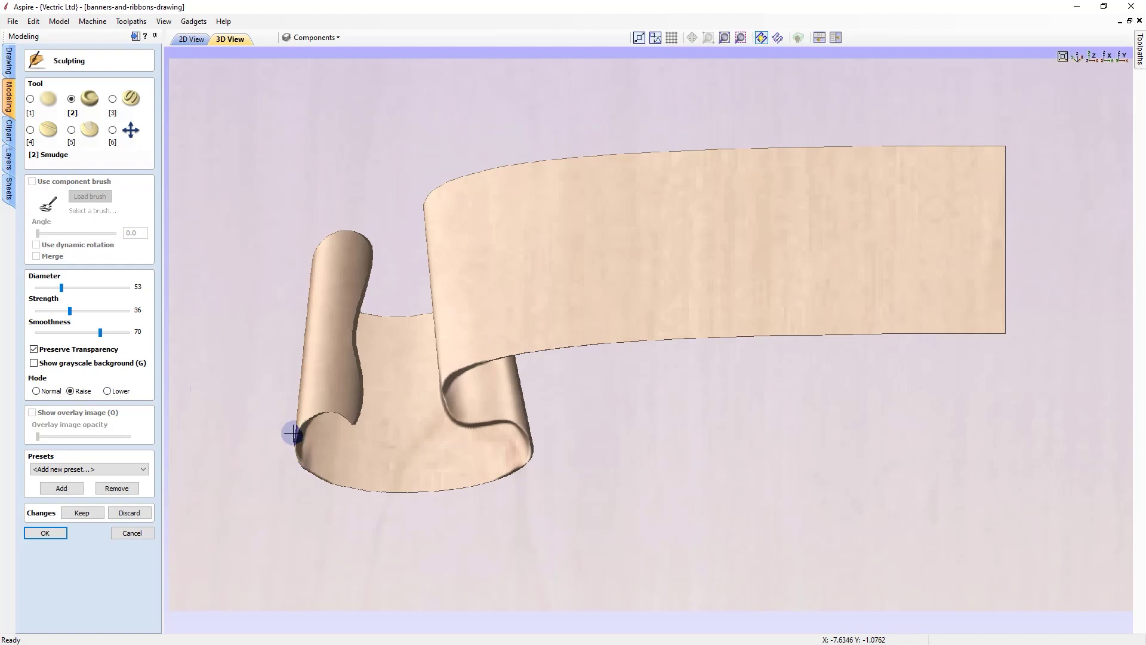
drag(297, 431, 310, 469)
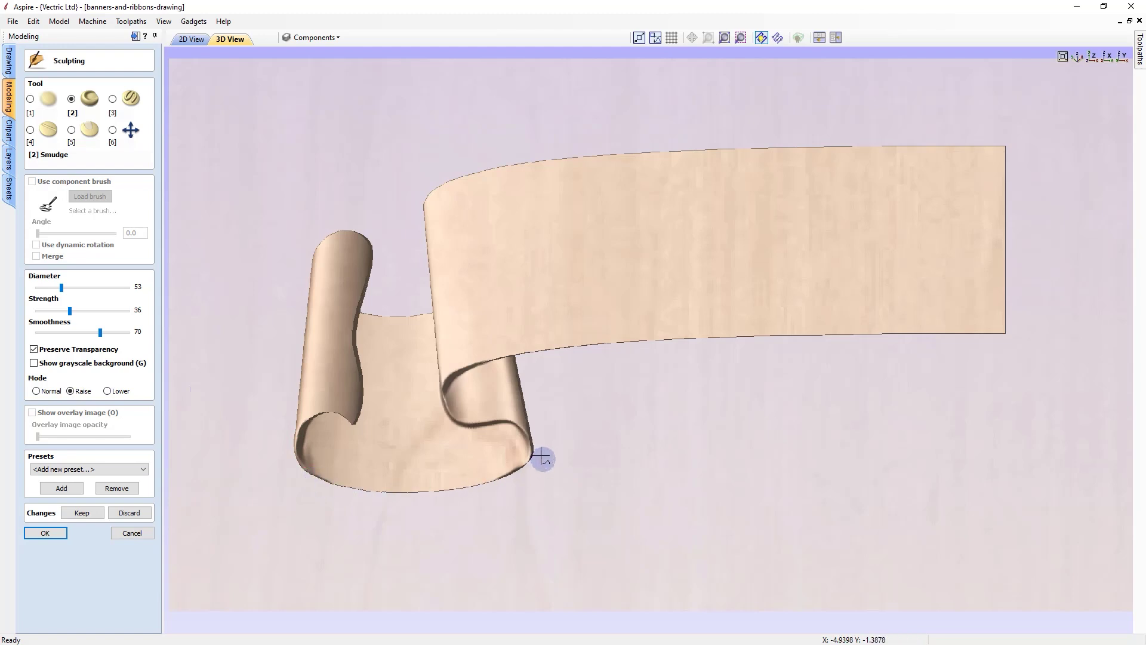
drag(528, 441, 525, 469)
drag(447, 382, 457, 412)
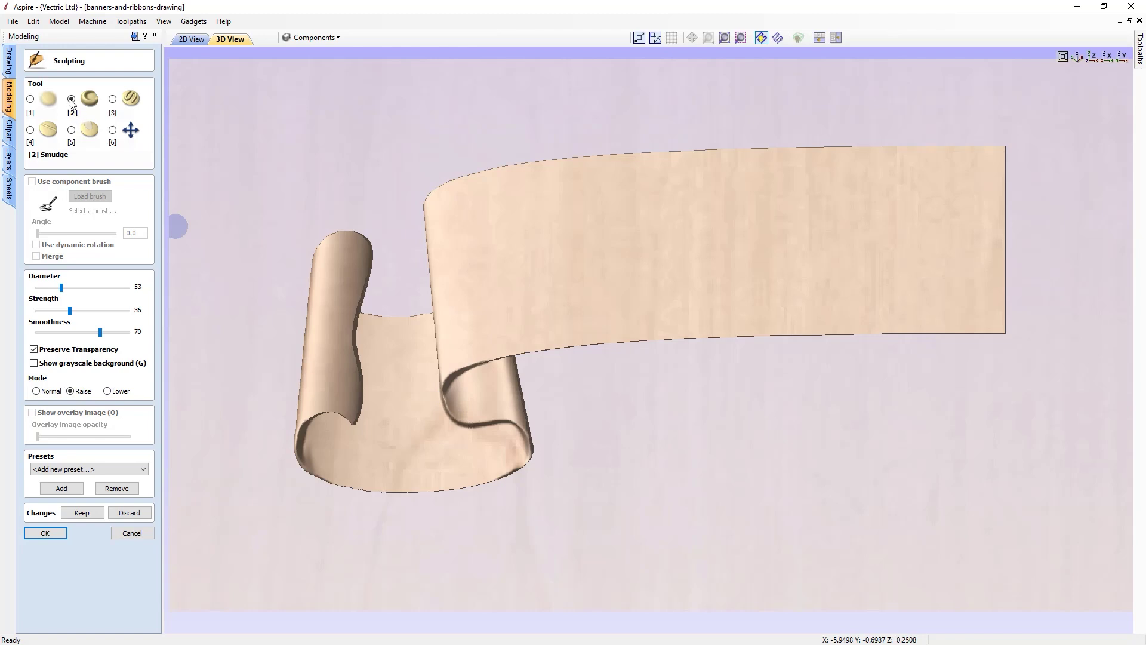
click(37, 391)
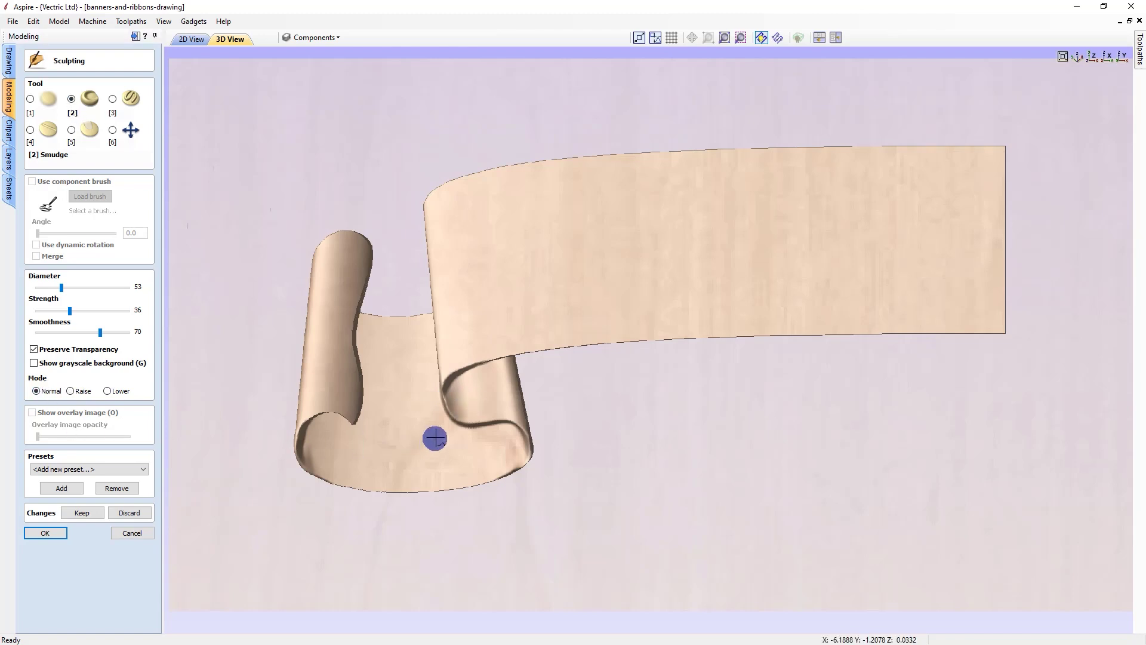
drag(447, 401, 457, 403)
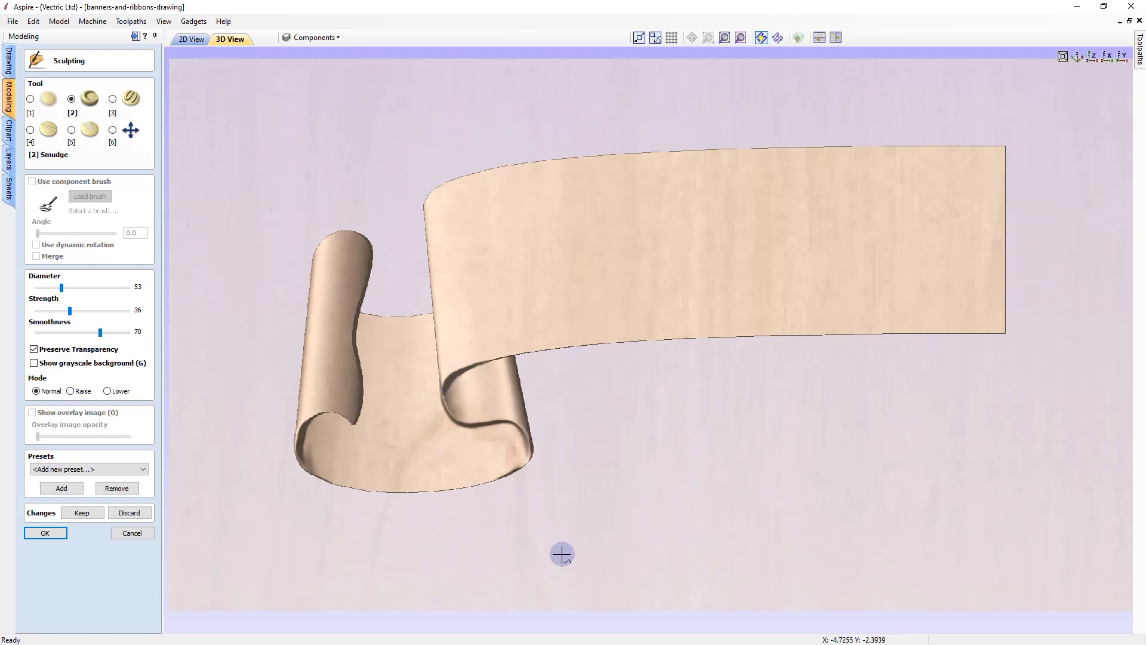
Restore the original surface along the outer fold's lower-right edge using the Undo Brush at diameter 53 and strength 50.
click(113, 130)
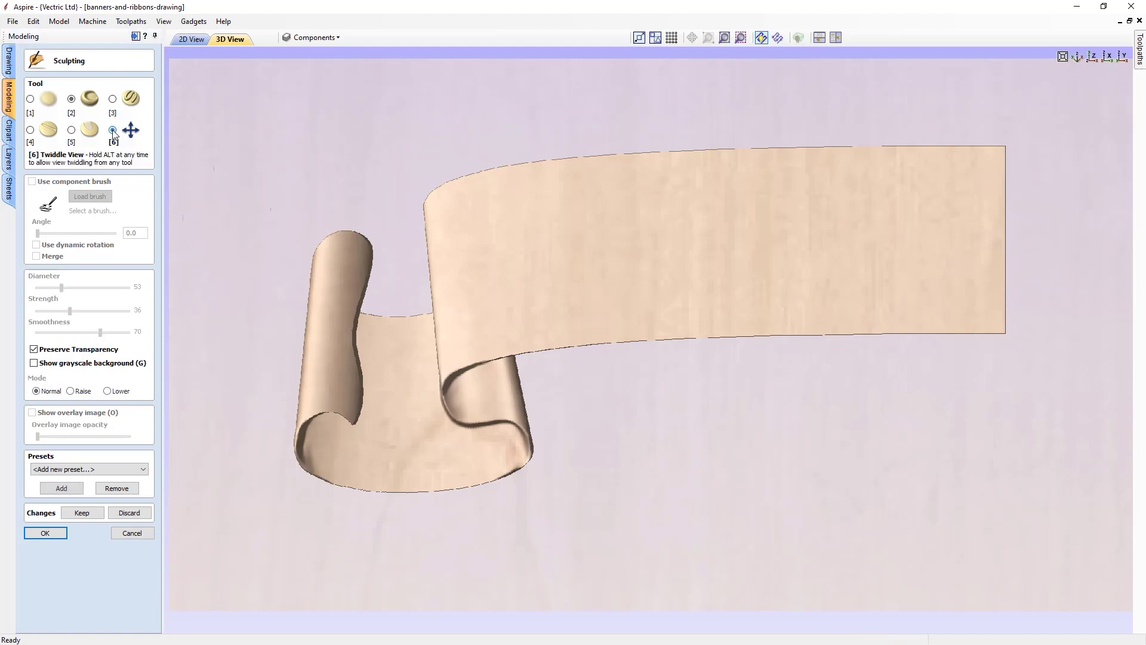
drag(562, 542, 634, 453)
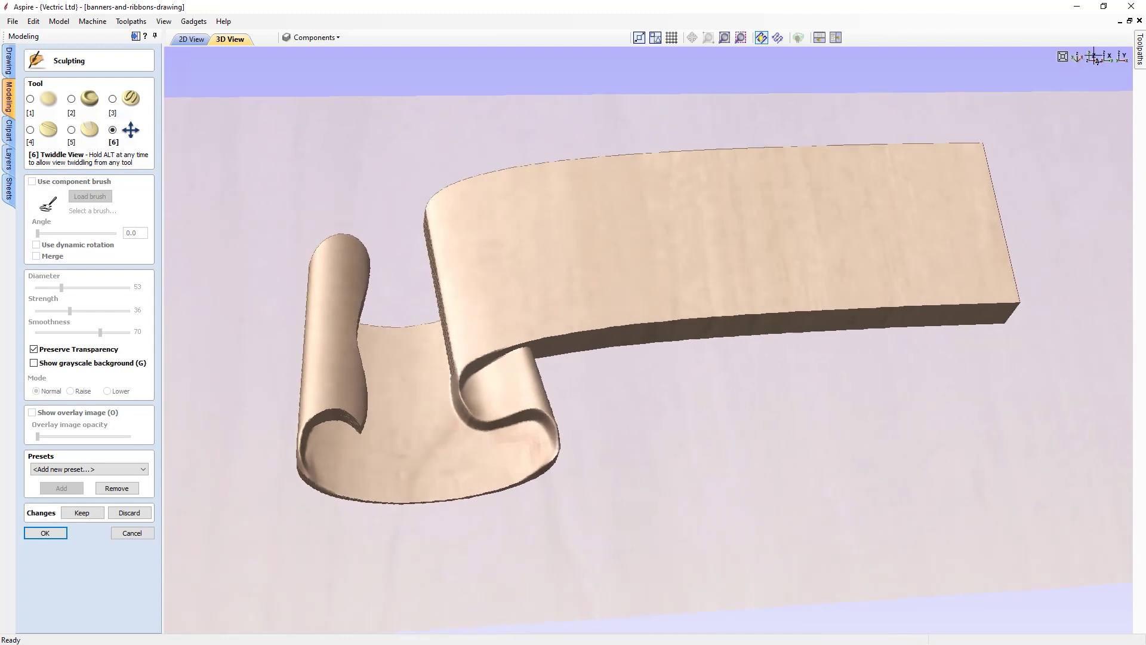
click(1094, 57)
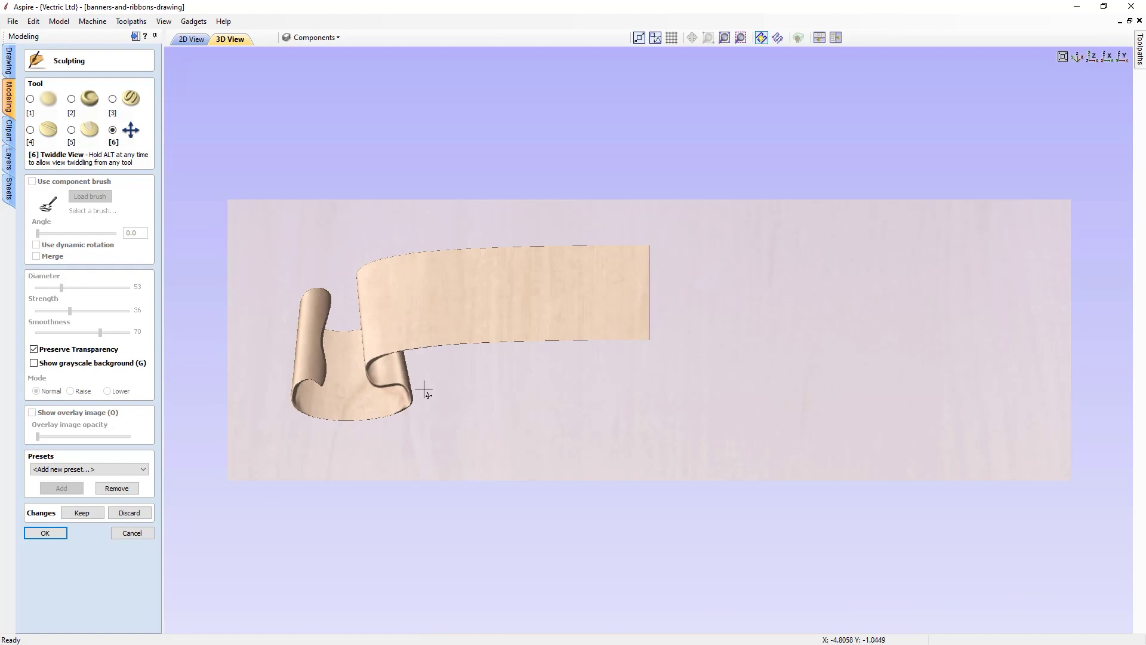
scroll(543, 435, up, 4)
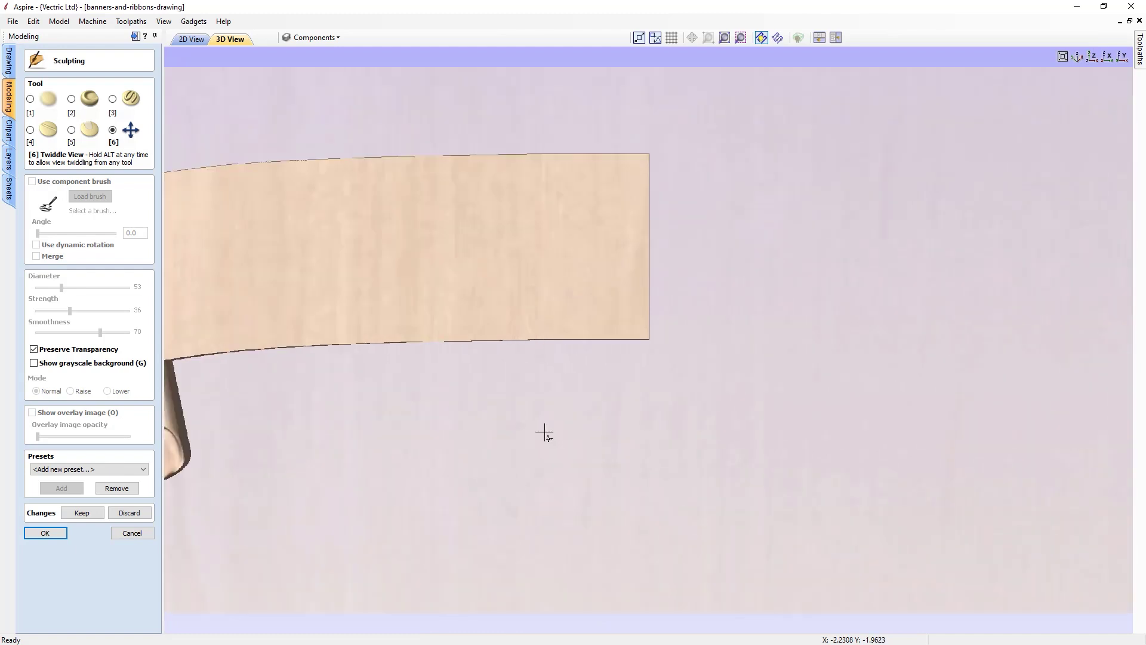
scroll(540, 435, down, 3)
drag(435, 429, 759, 436)
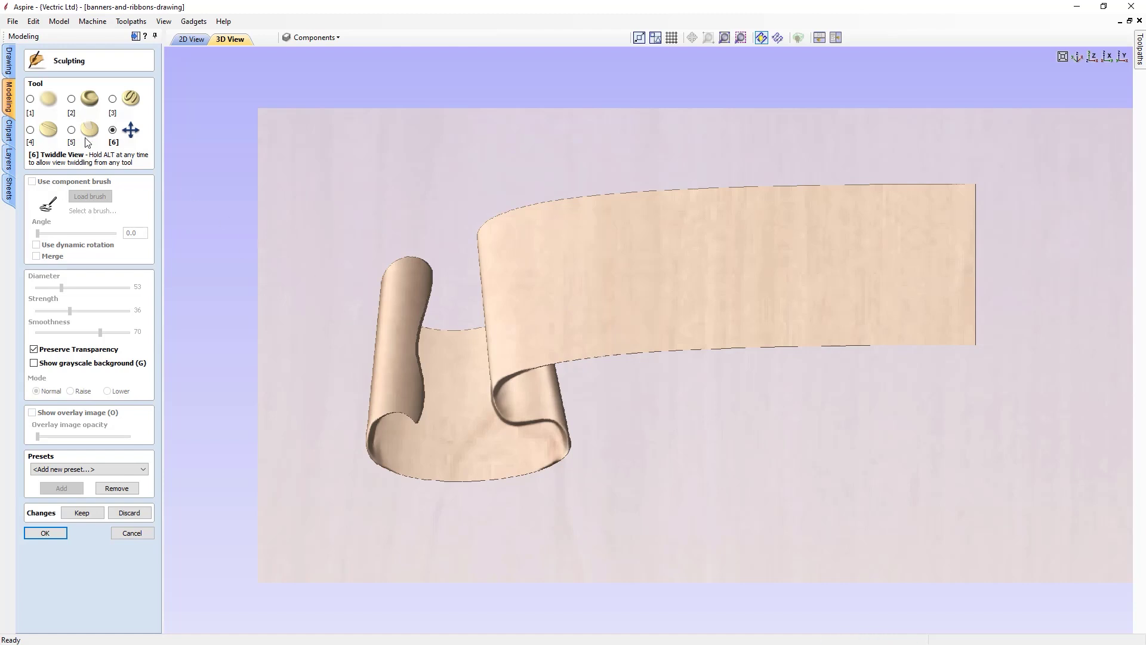
click(71, 129)
mouse_move(532, 464)
mouse_down()
mouse_move(550, 461)
mouse_move(553, 471)
mouse_move(545, 453)
mouse_move(561, 472)
mouse_up()
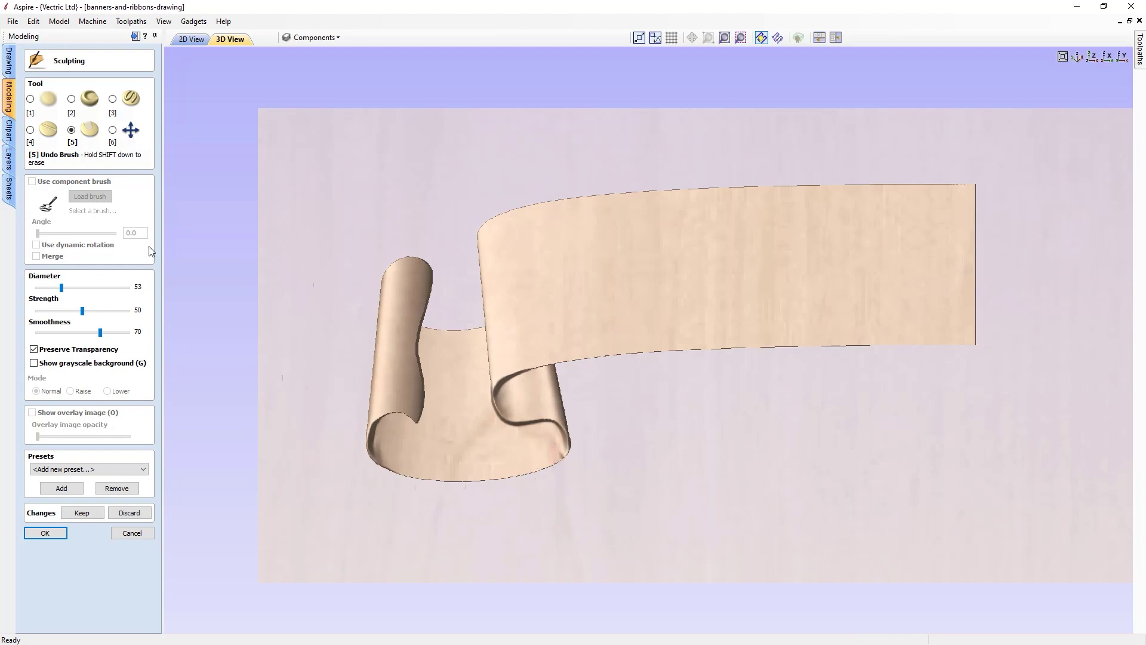
Smooth the outer fold's lower-right edge at diameter 53 and strength 8, keep the changes and finish sculpting.
click(30, 99)
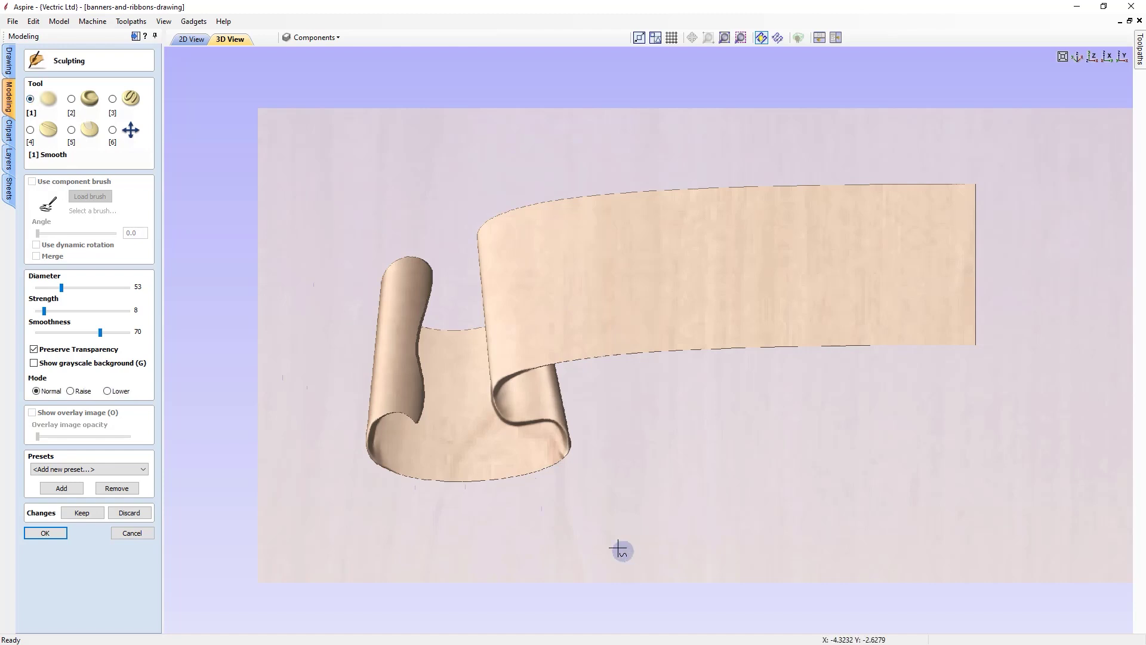
mouse_move(557, 460)
mouse_down()
mouse_move(528, 495)
mouse_move(558, 456)
mouse_move(538, 469)
mouse_up()
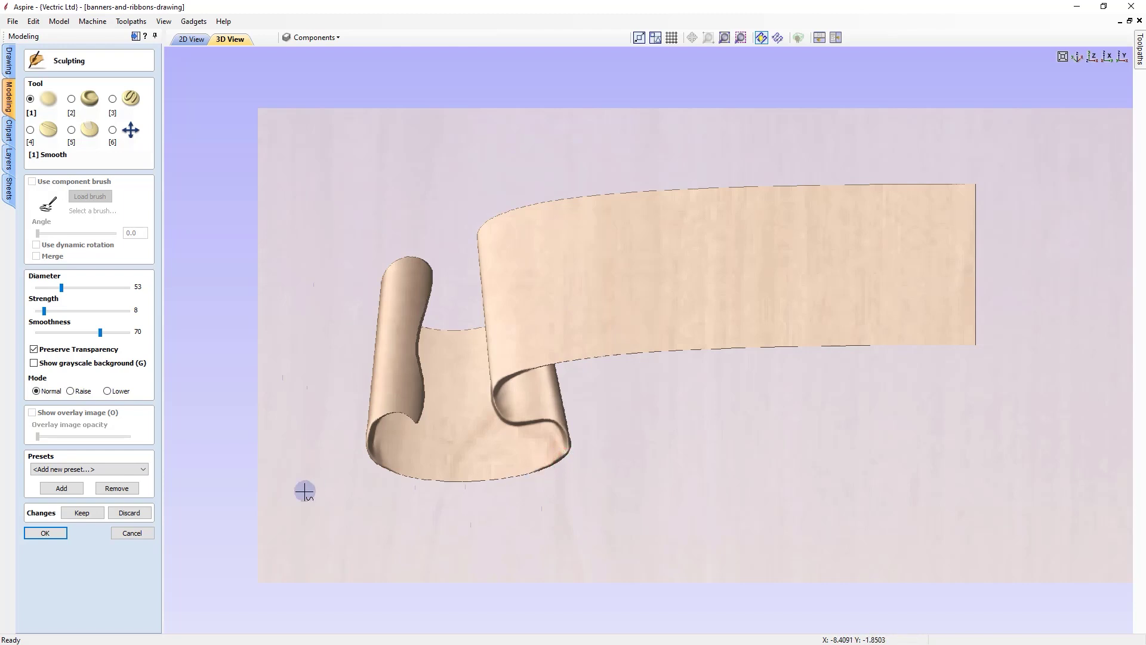
click(82, 512)
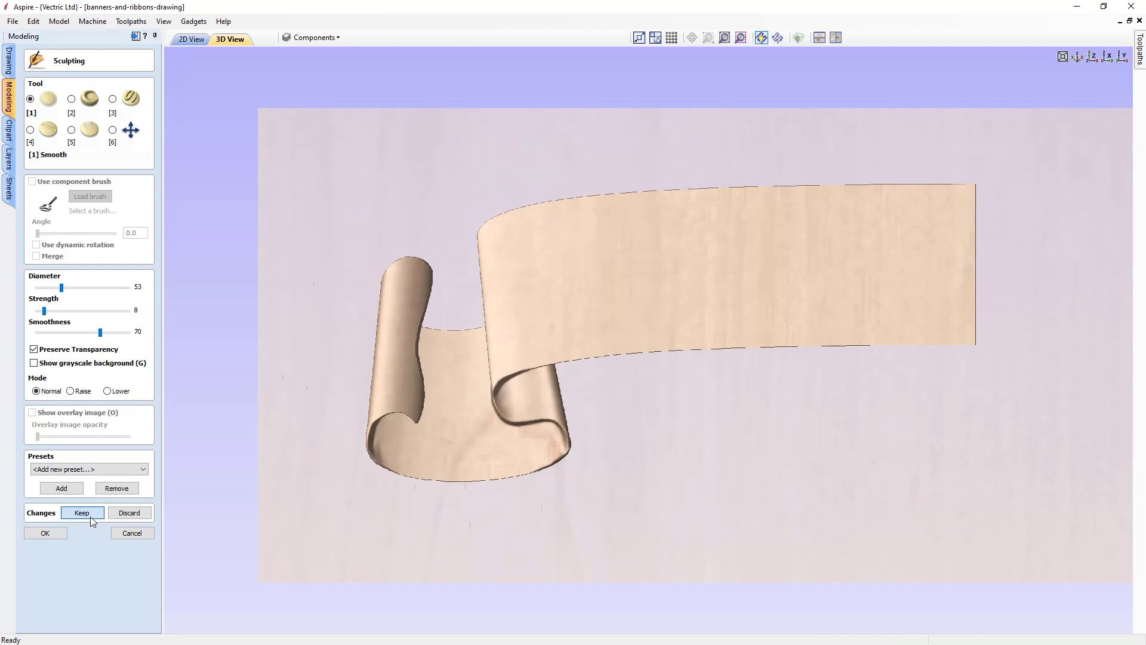
click(57, 535)
drag(805, 514, 817, 469)
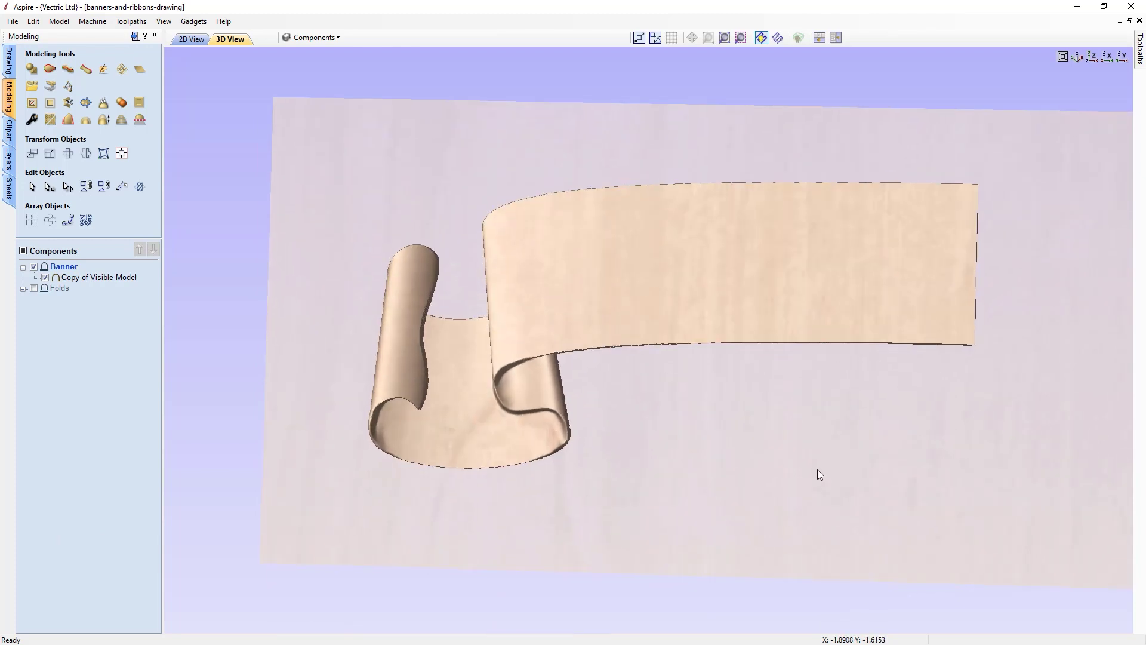
click(1093, 57)
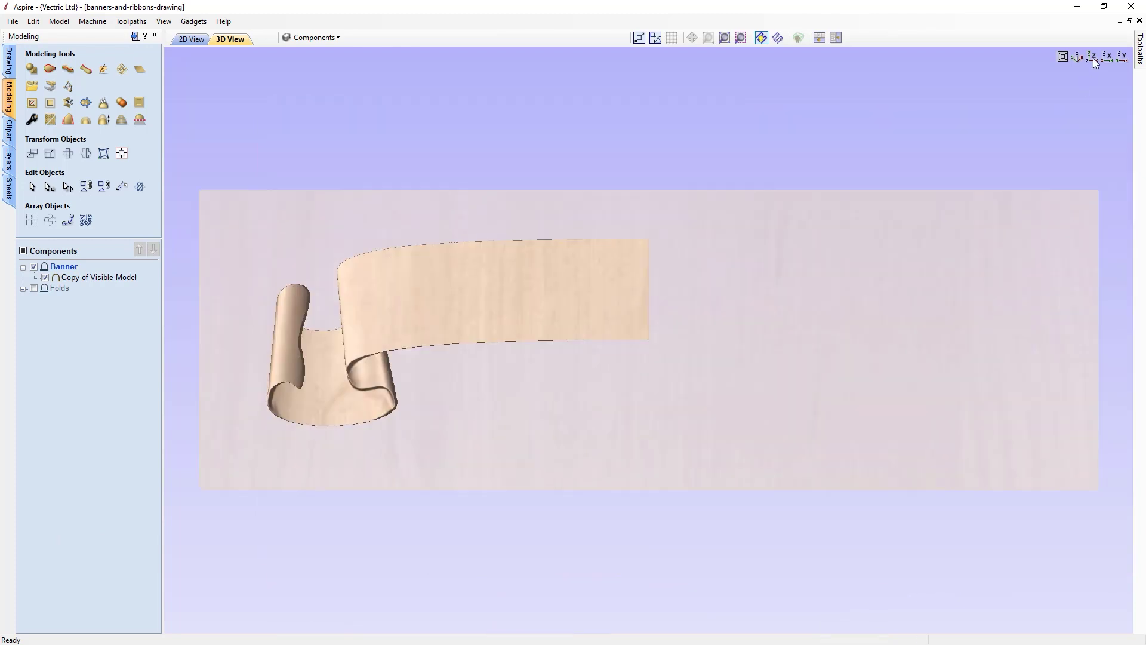
Tile the 2D and 3D views and create a mirrored copy of the ribbon component, flipped horizontally about the job center.
click(819, 39)
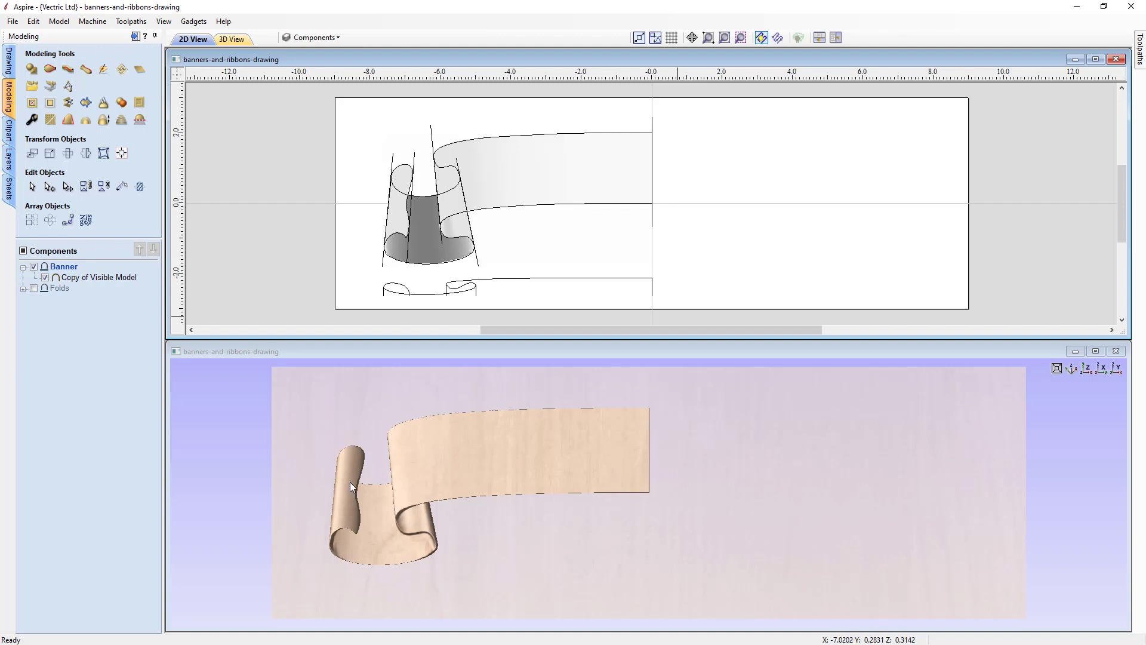
click(481, 465)
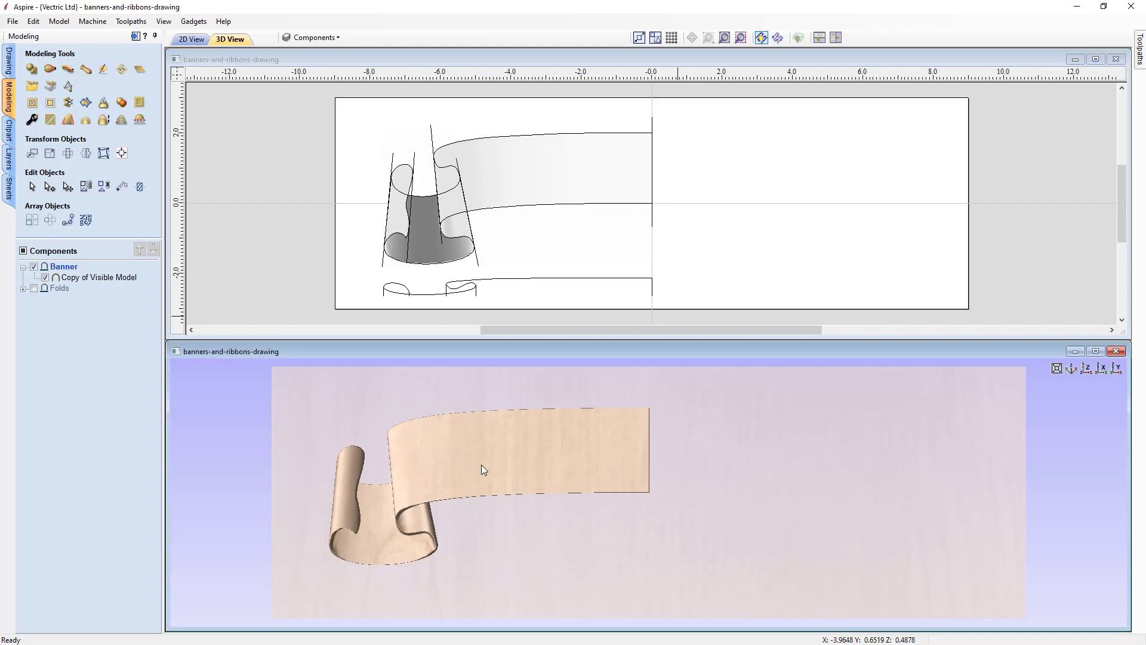
click(481, 465)
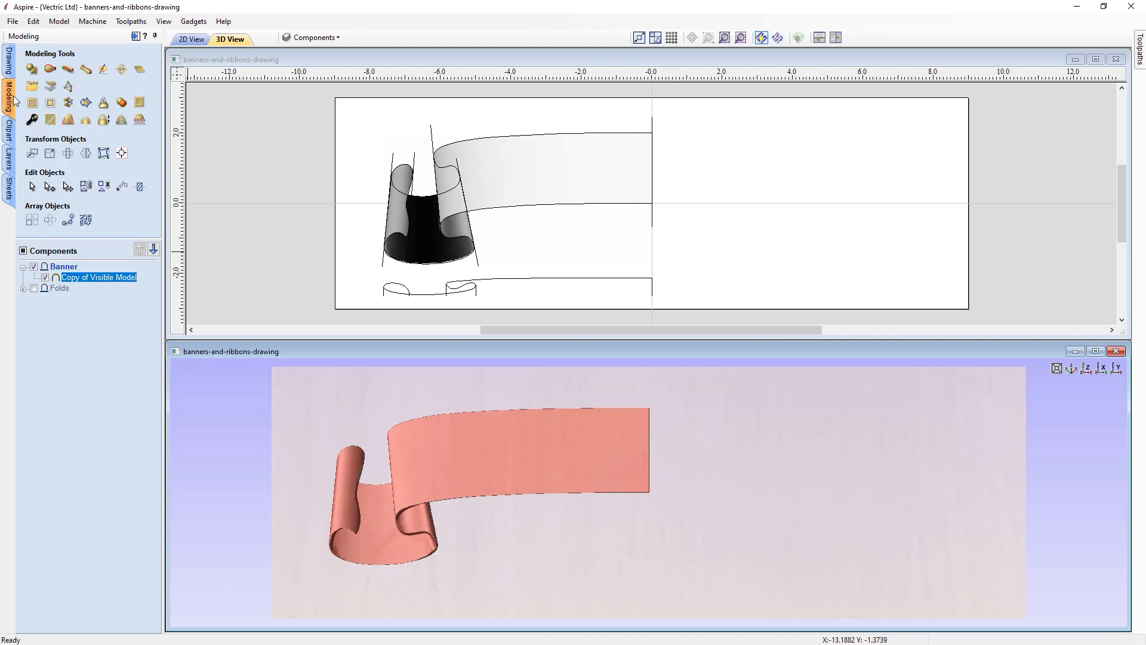
click(86, 154)
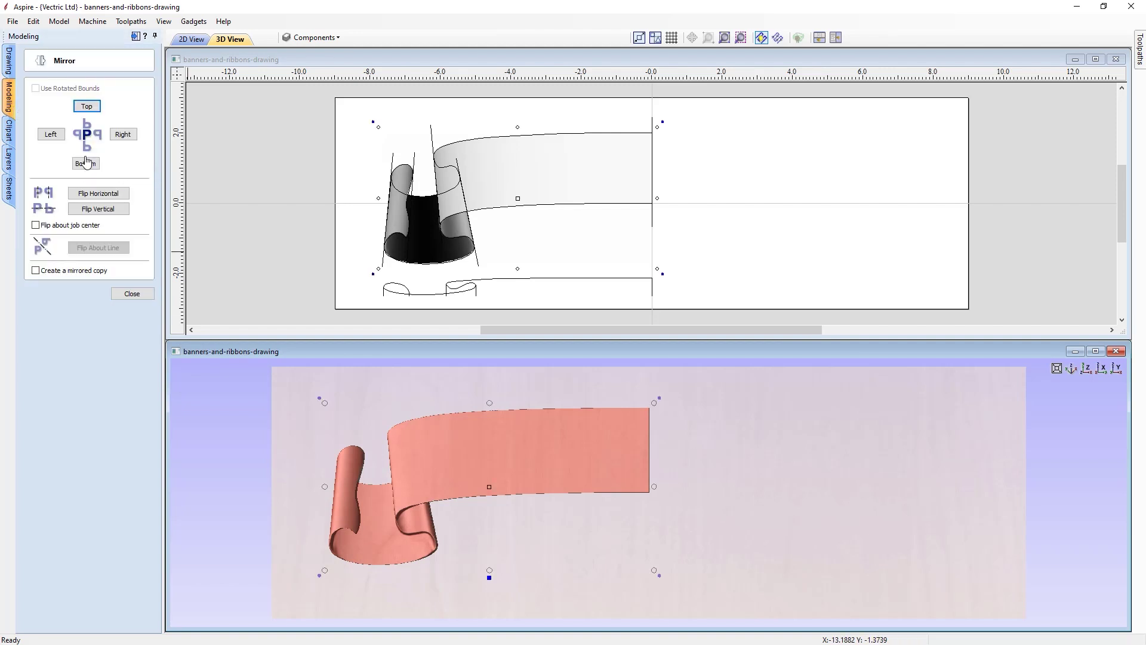
click(36, 226)
click(82, 195)
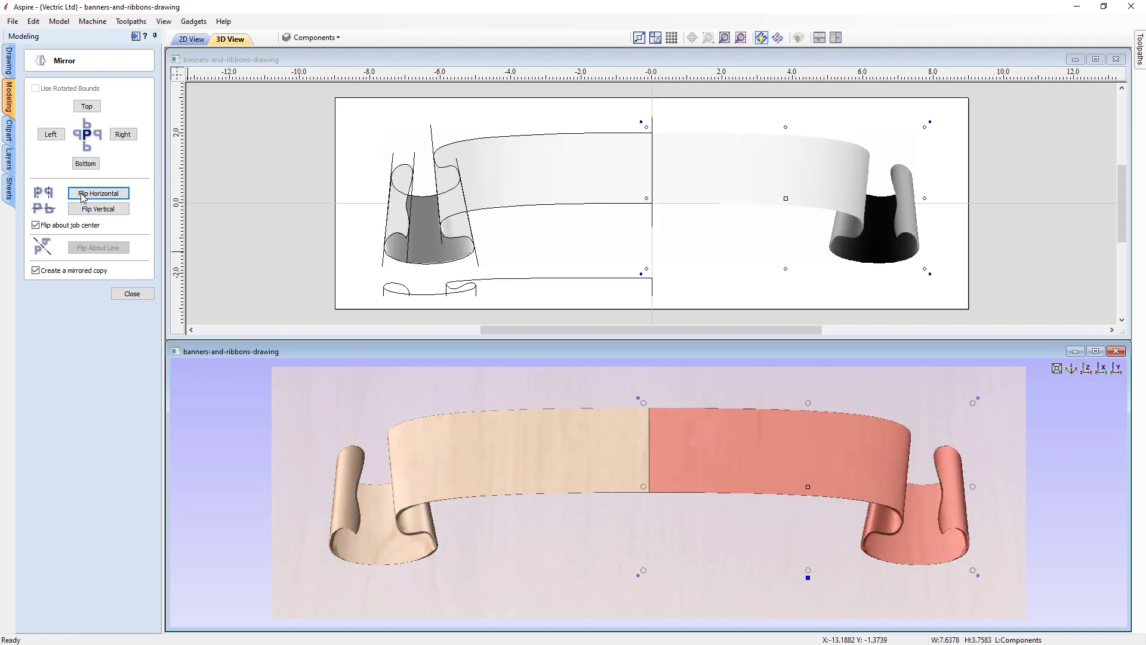
click(130, 294)
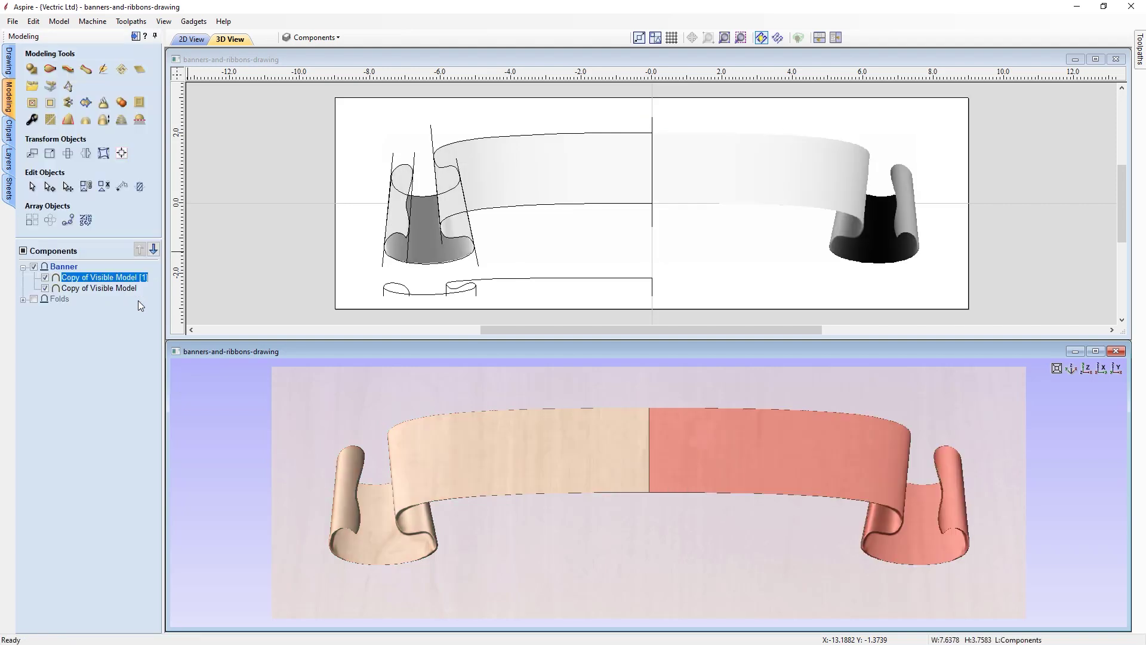
Deselect the mirrored copy and examine the centre seam between the two ribbon halves up close in the 3D view.
click(619, 575)
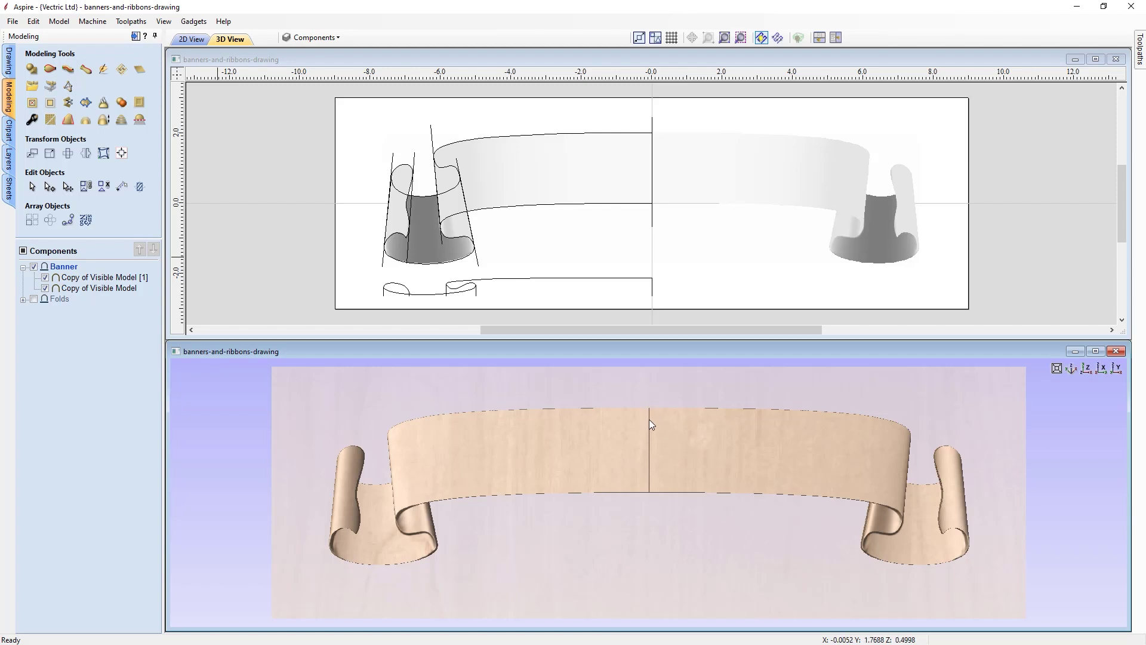
scroll(665, 464, up, 5)
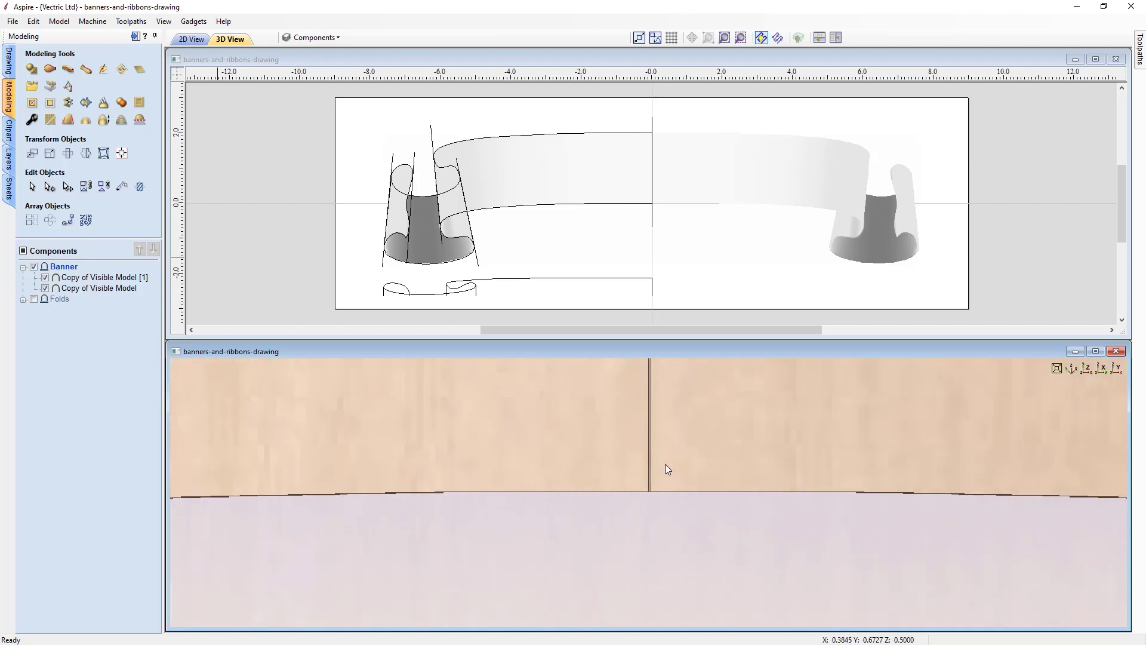
scroll(665, 463, up, 1)
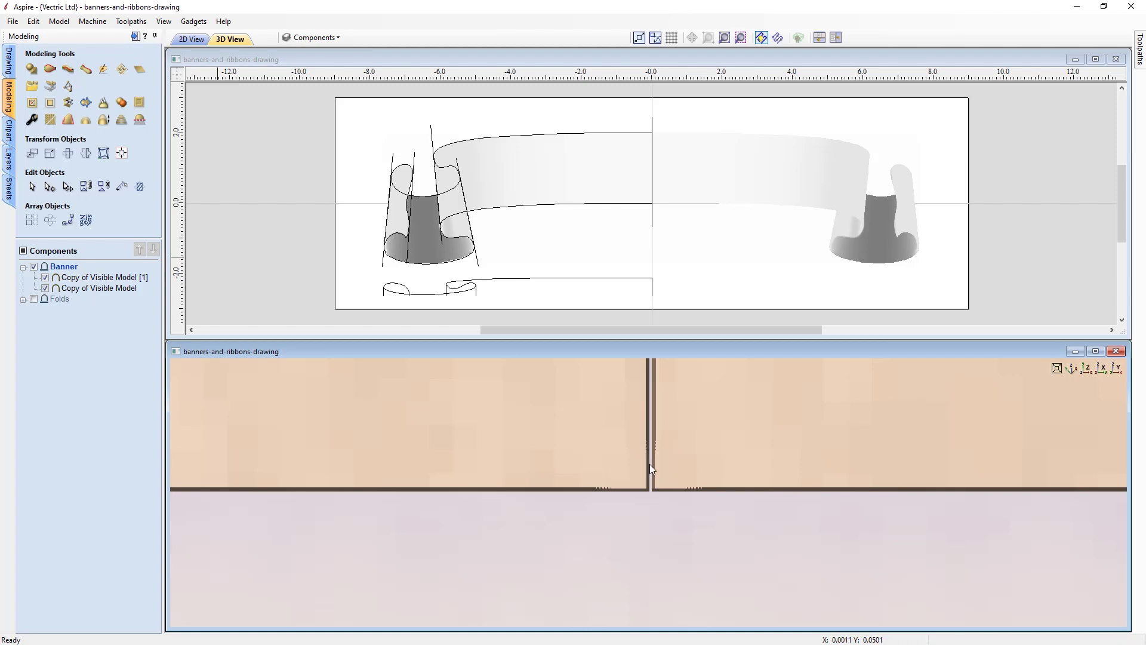
scroll(650, 464, down, 8)
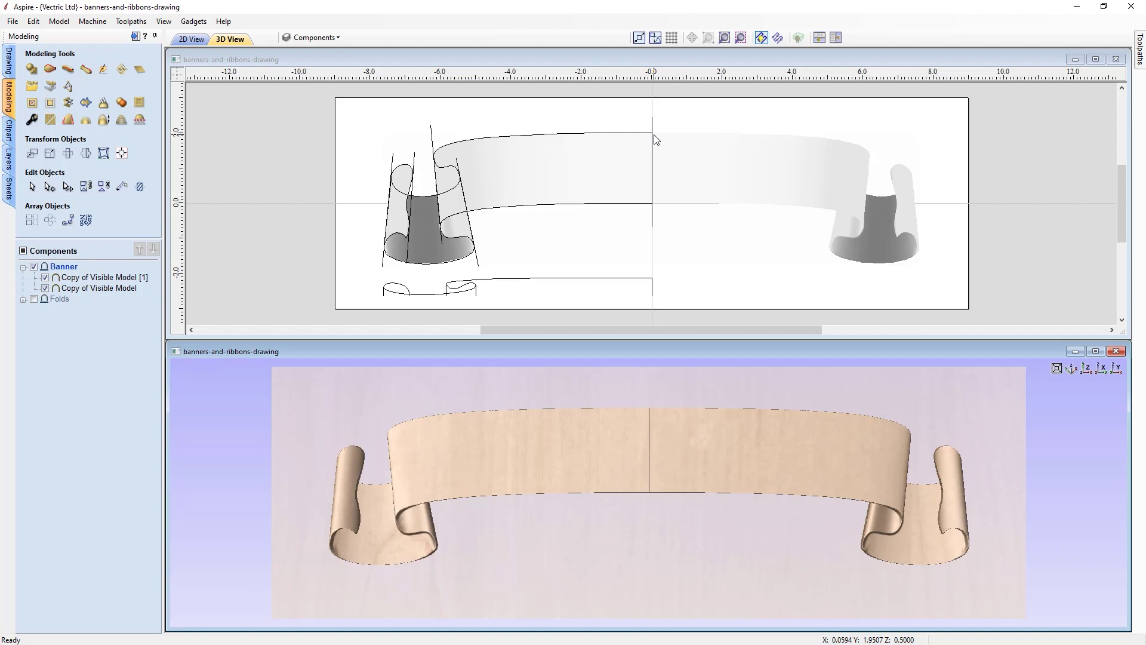
Set the combine mode of both ribbon half components to Merge and deselect them.
click(630, 123)
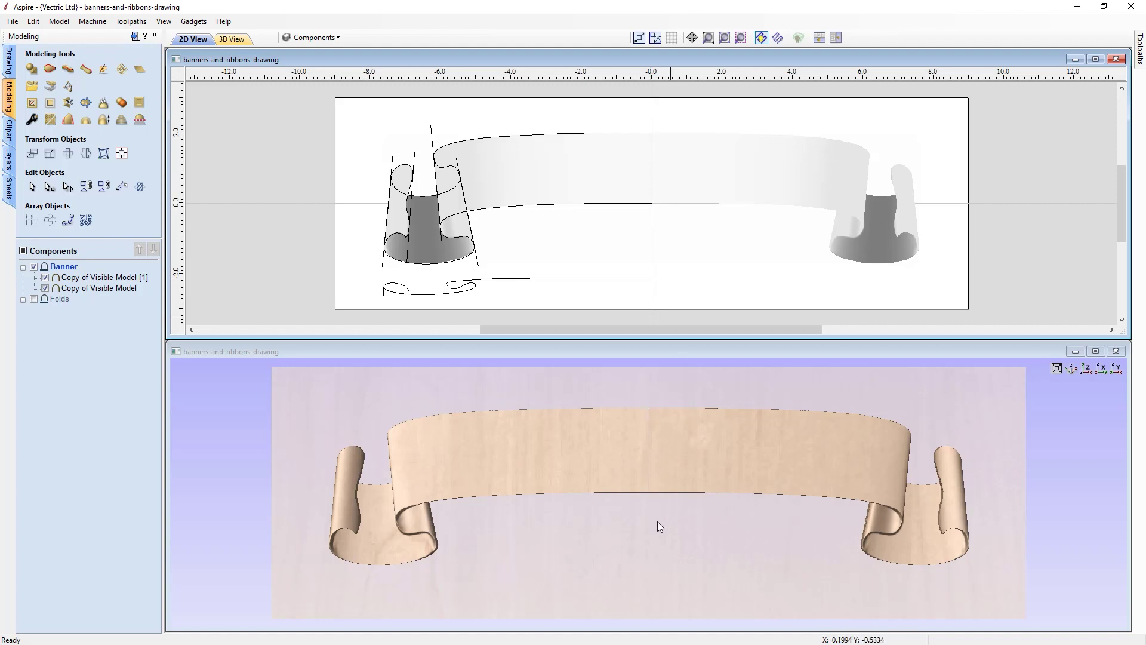
drag(660, 568, 654, 490)
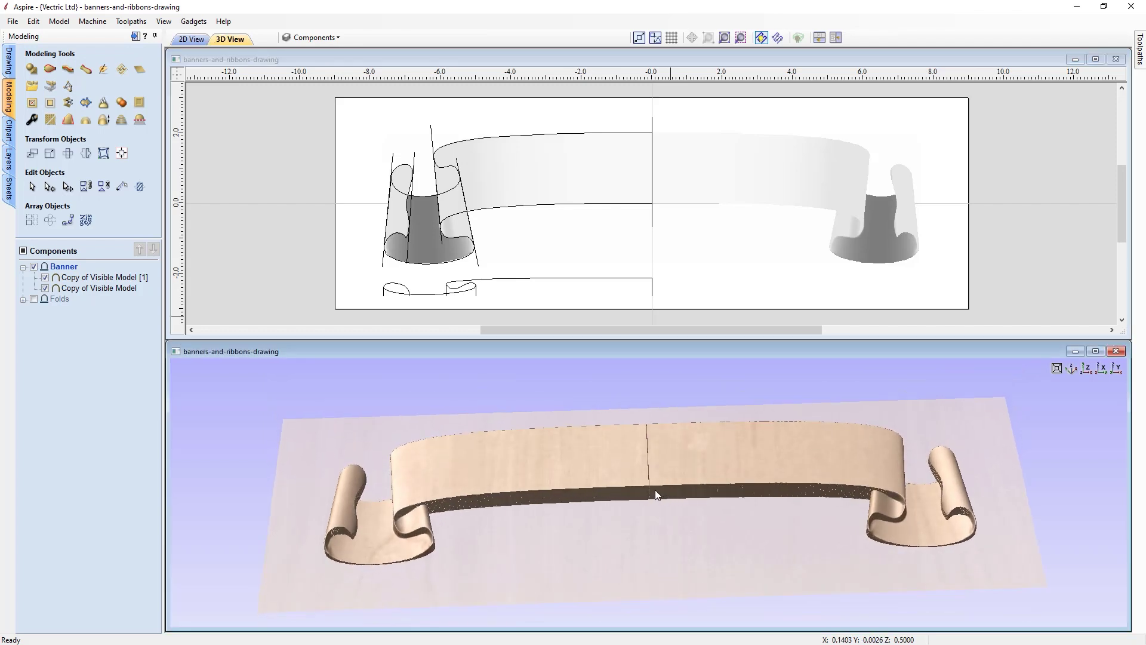
click(83, 280)
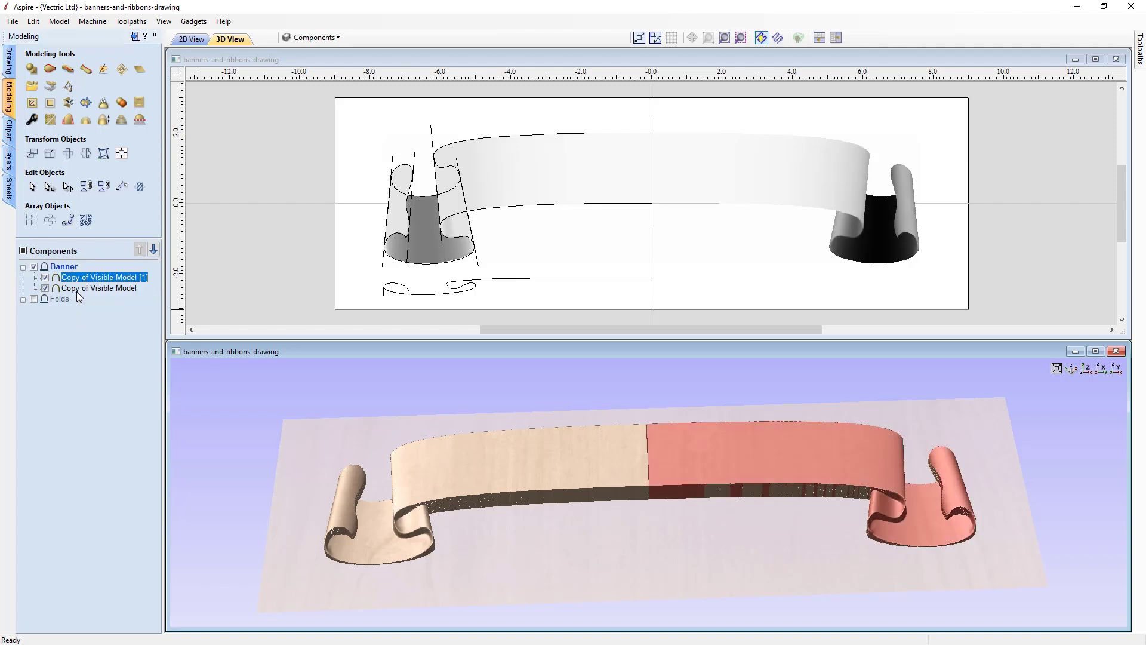
shift+click(77, 289)
right_click(79, 293)
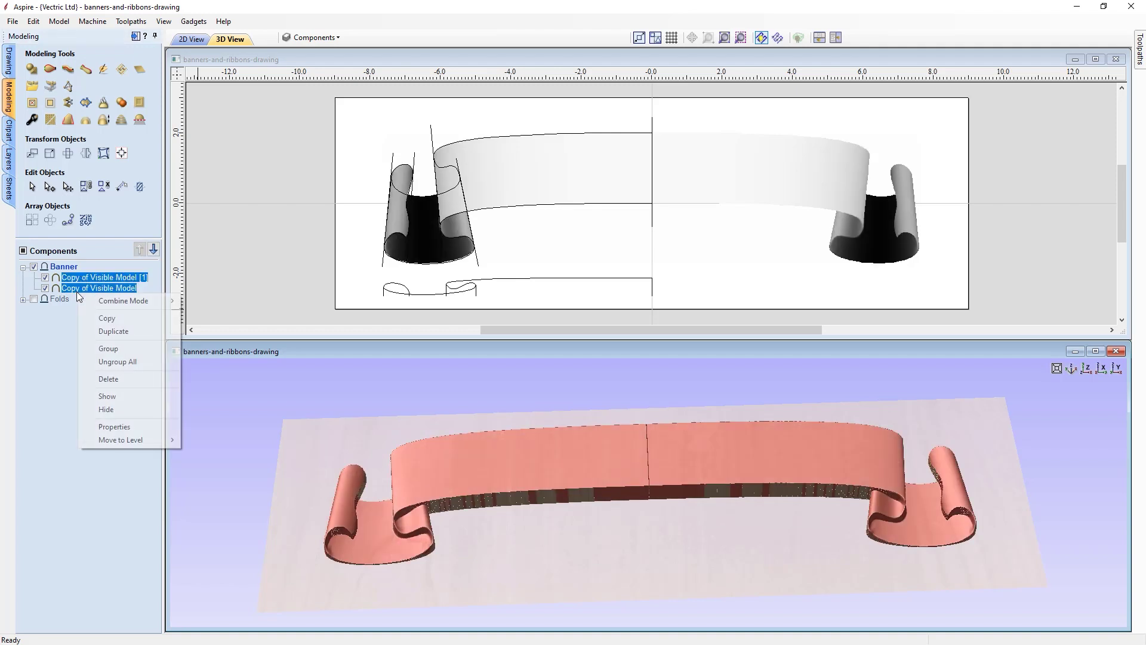
mouse_move(161, 301)
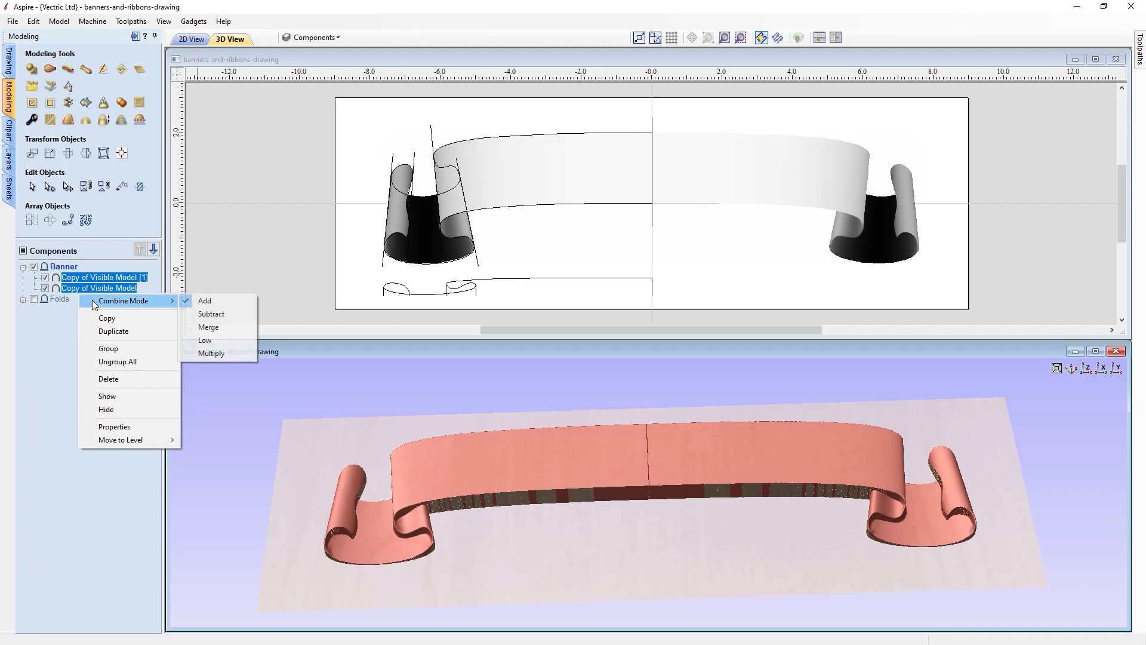
click(208, 327)
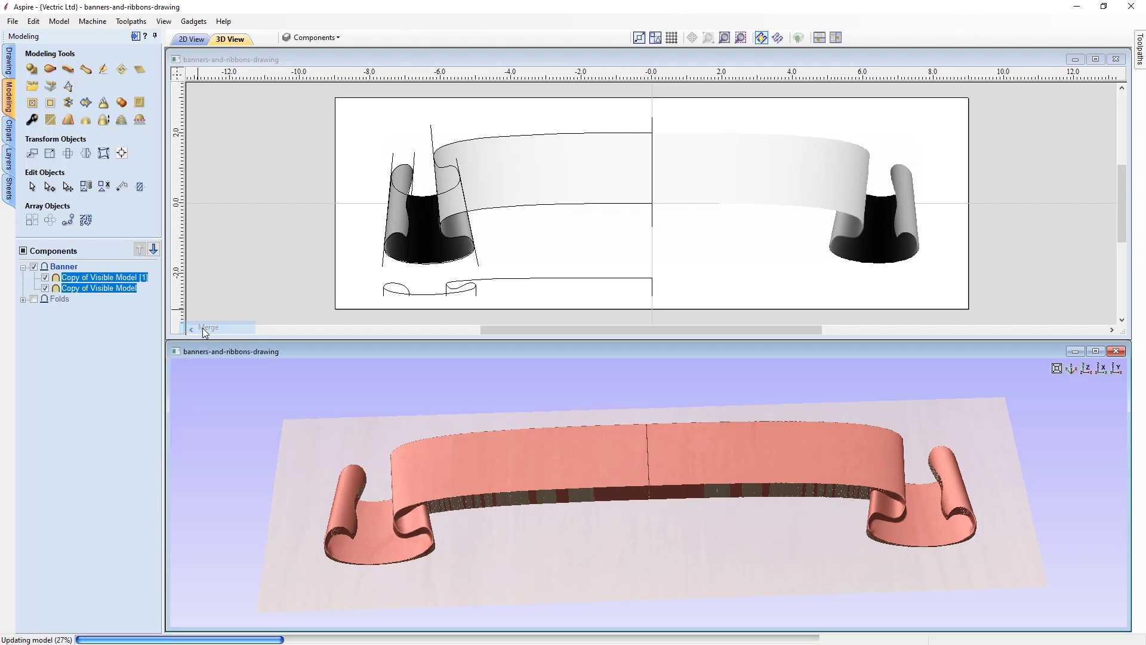
click(681, 556)
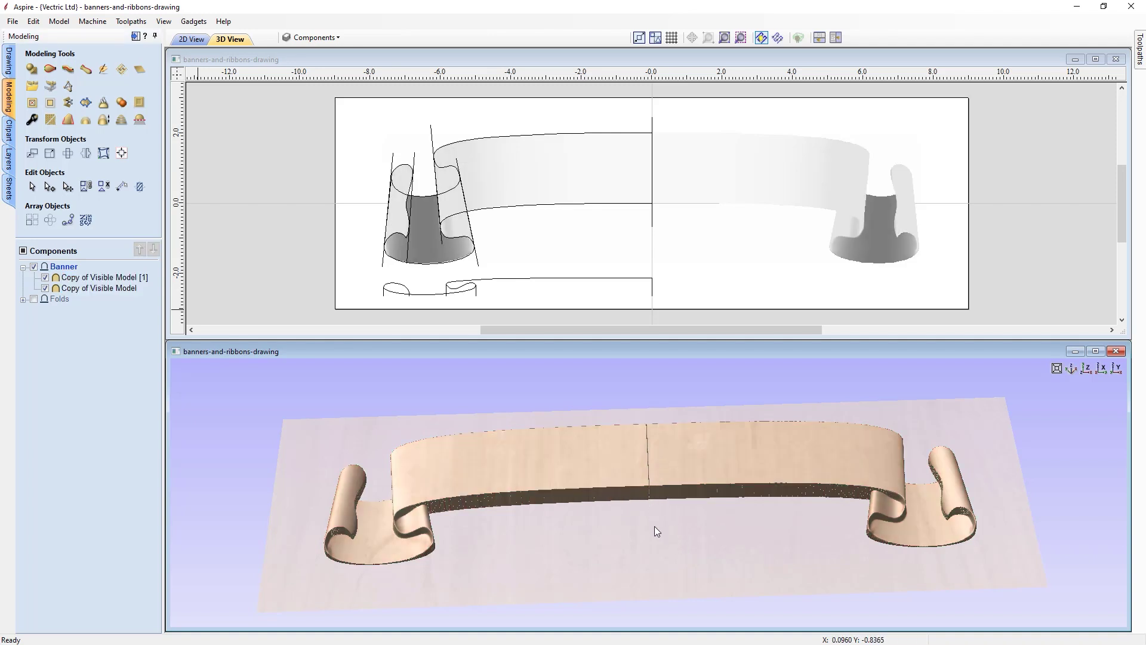
Nudge the left ribbon half slightly to the right to close the centre seam between the halves.
scroll(655, 527, up, 1)
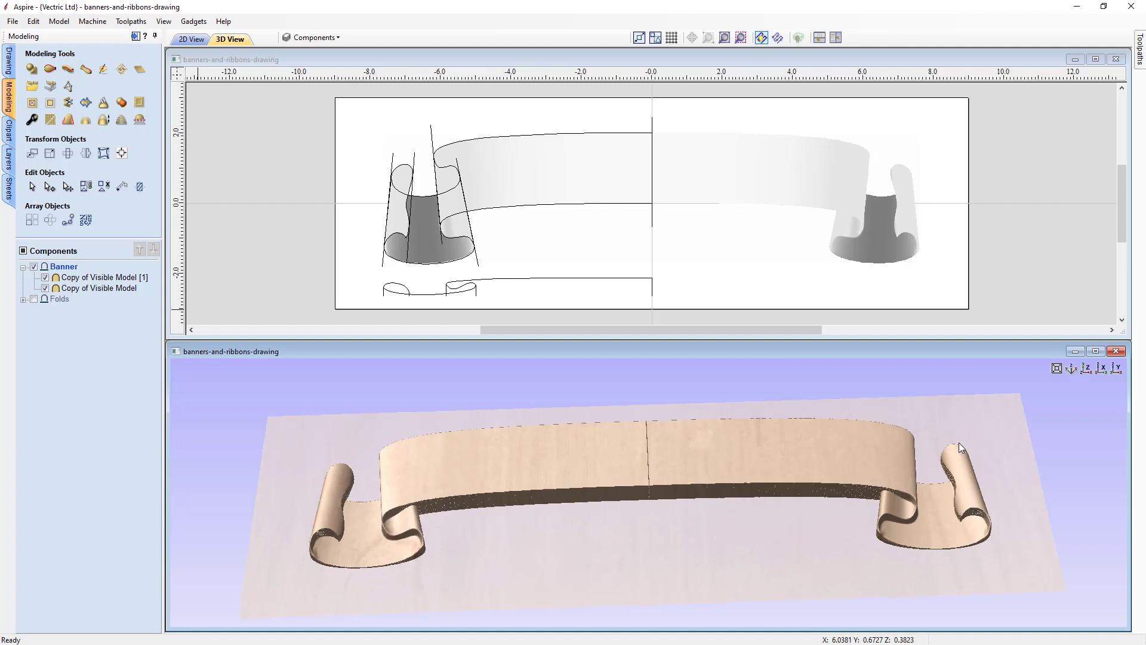
click(1088, 369)
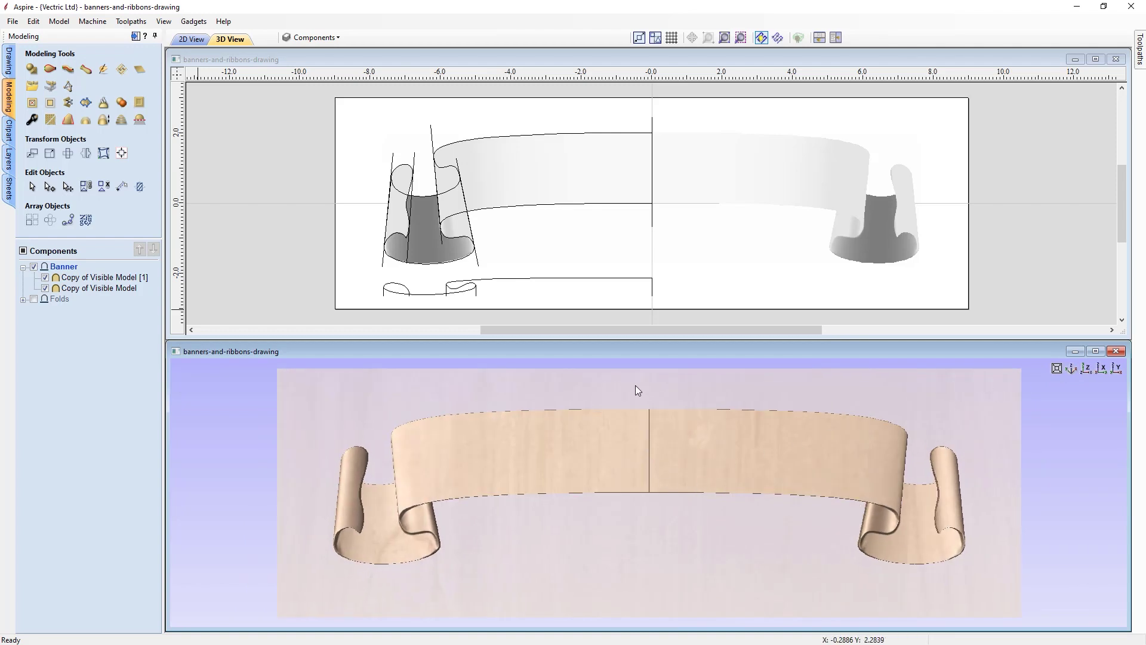
click(615, 185)
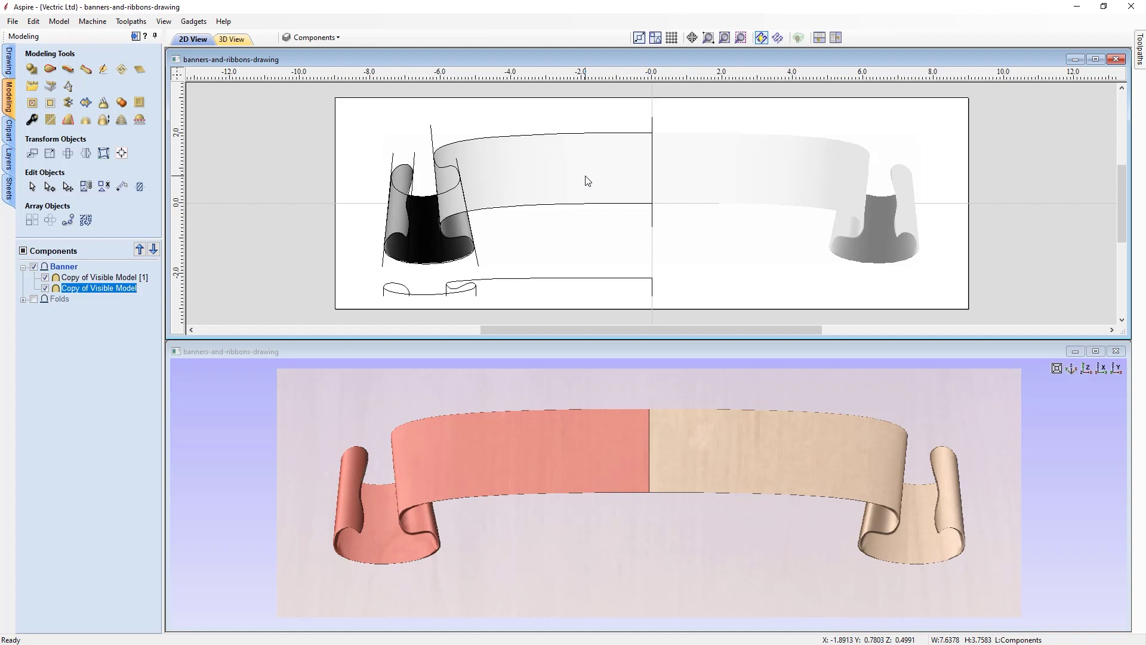
key(Right)
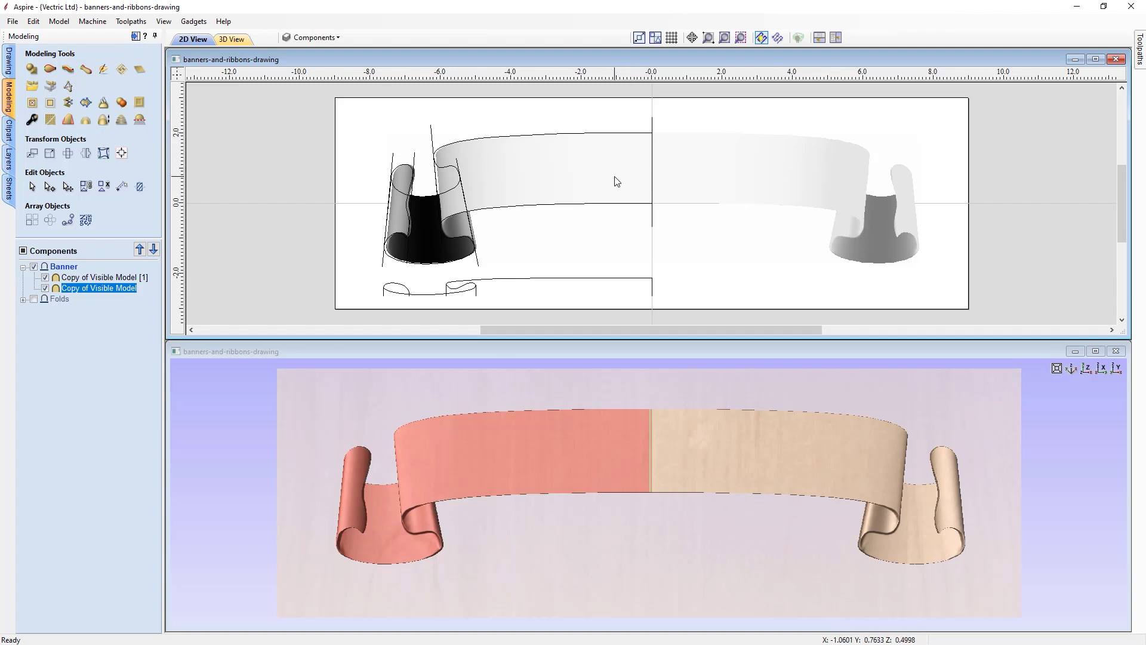
key(Left)
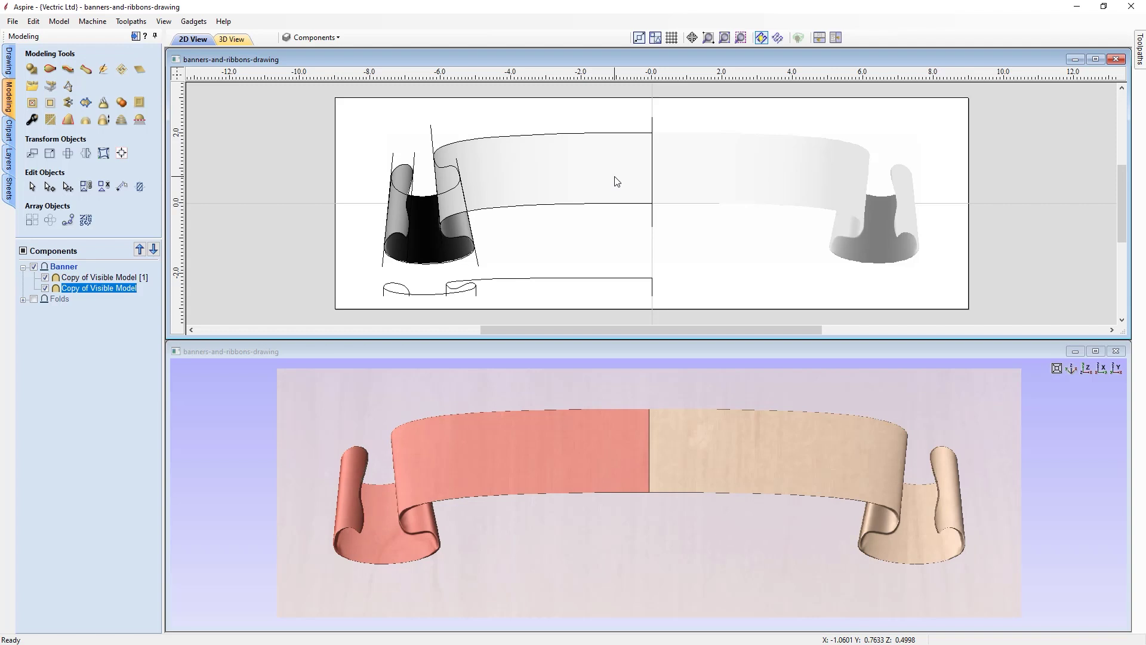
key(Right)
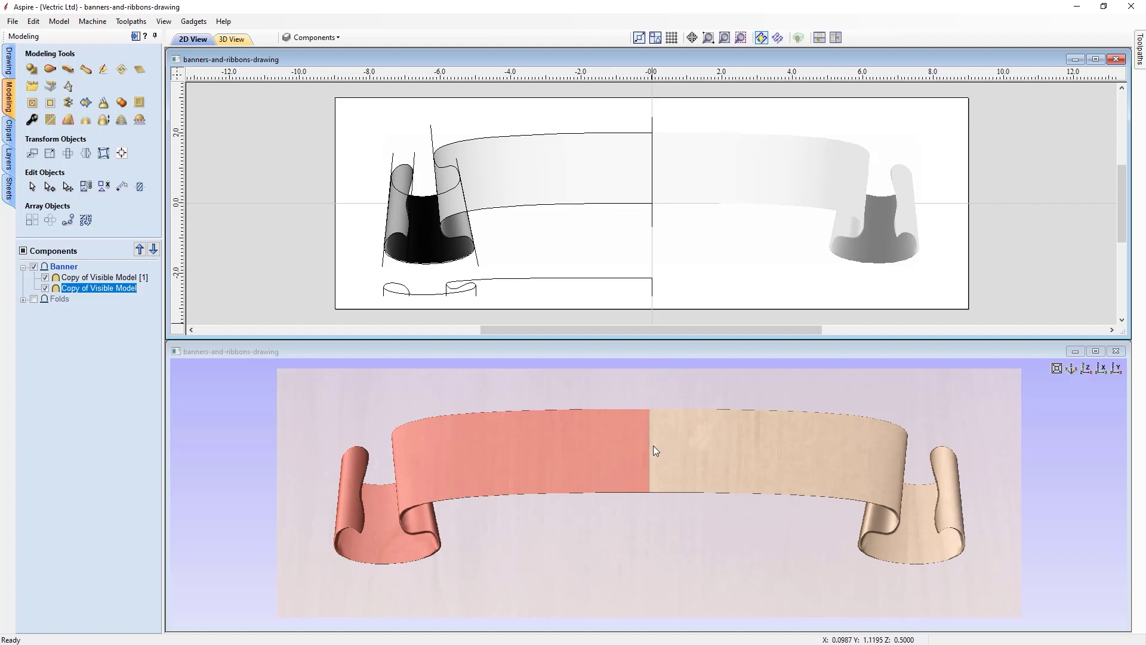
Select both ribbon half components and bake them into a single component.
click(725, 195)
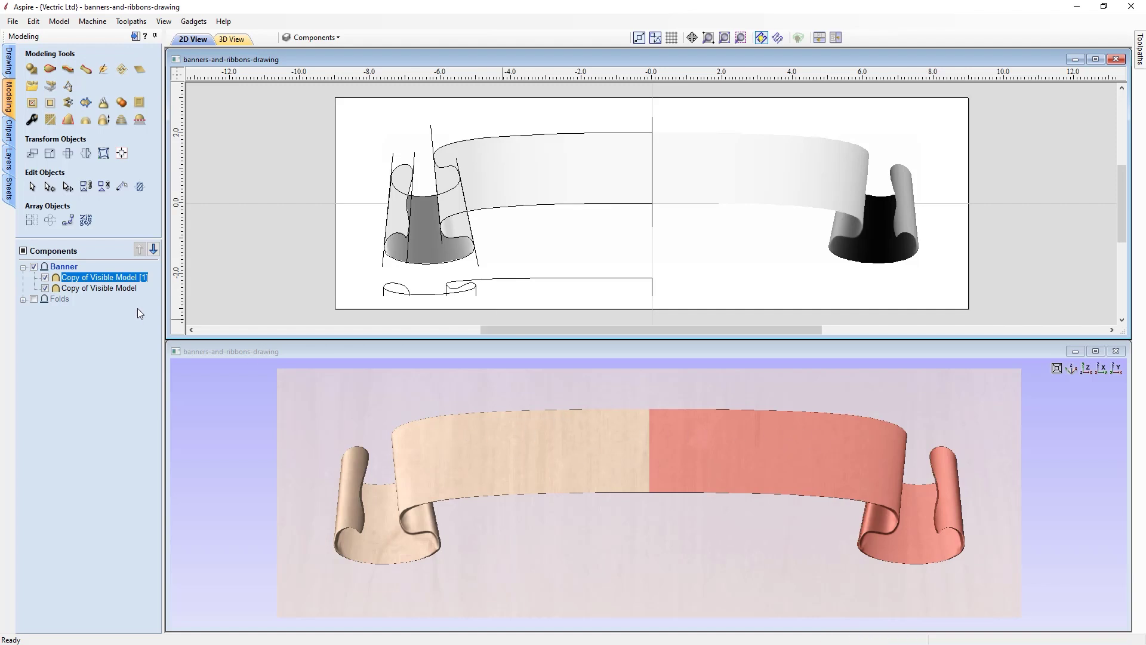
ctrl+click(77, 289)
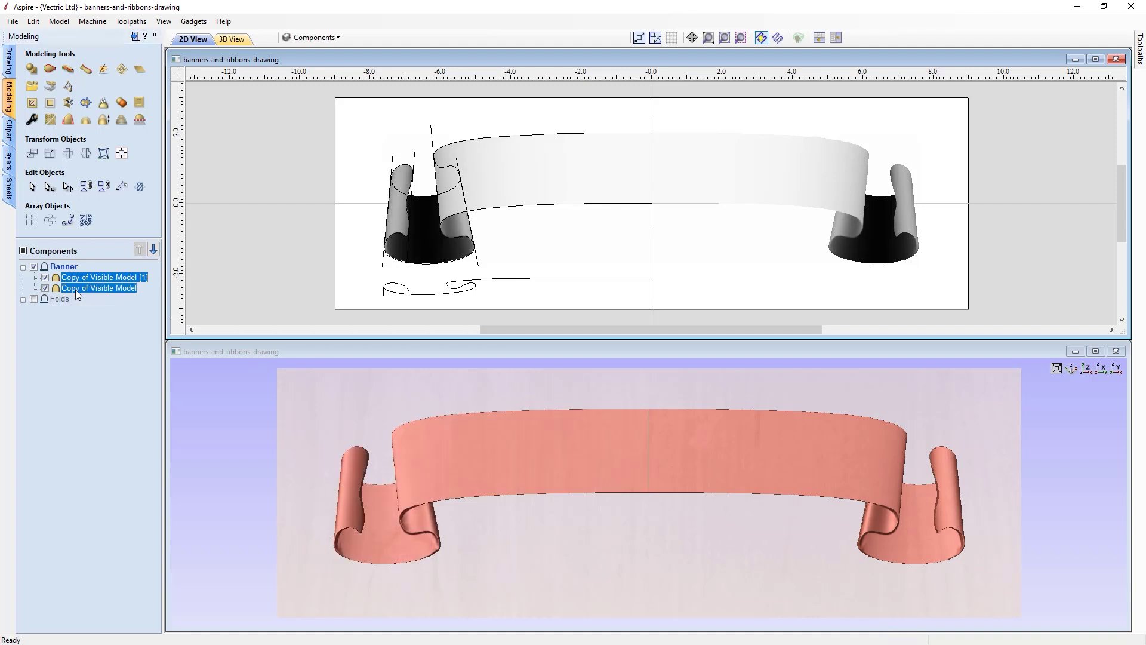
click(103, 106)
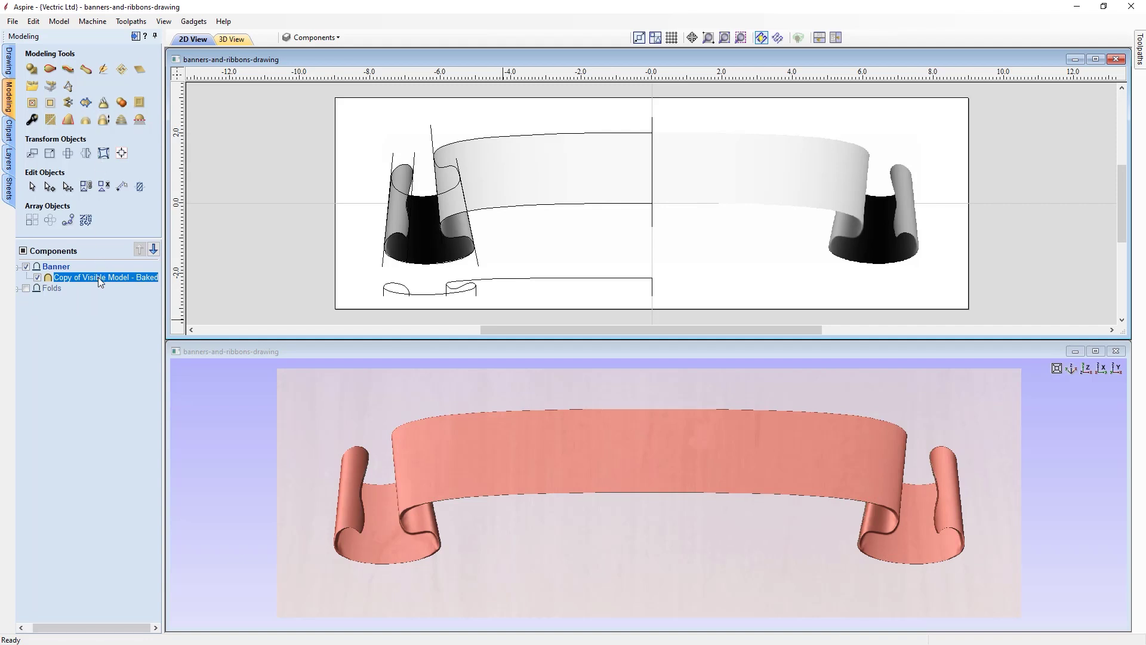
mouse_move(99, 283)
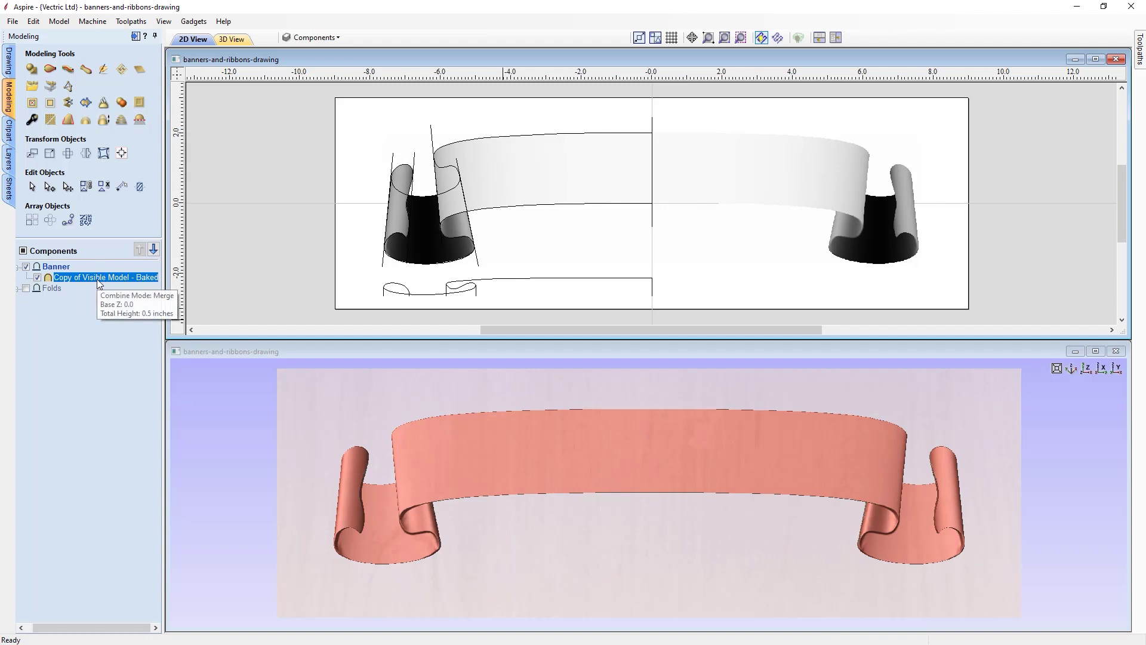
Smooth the baked banner component at about half of the maximum smoothing, with transparency preserved.
click(52, 122)
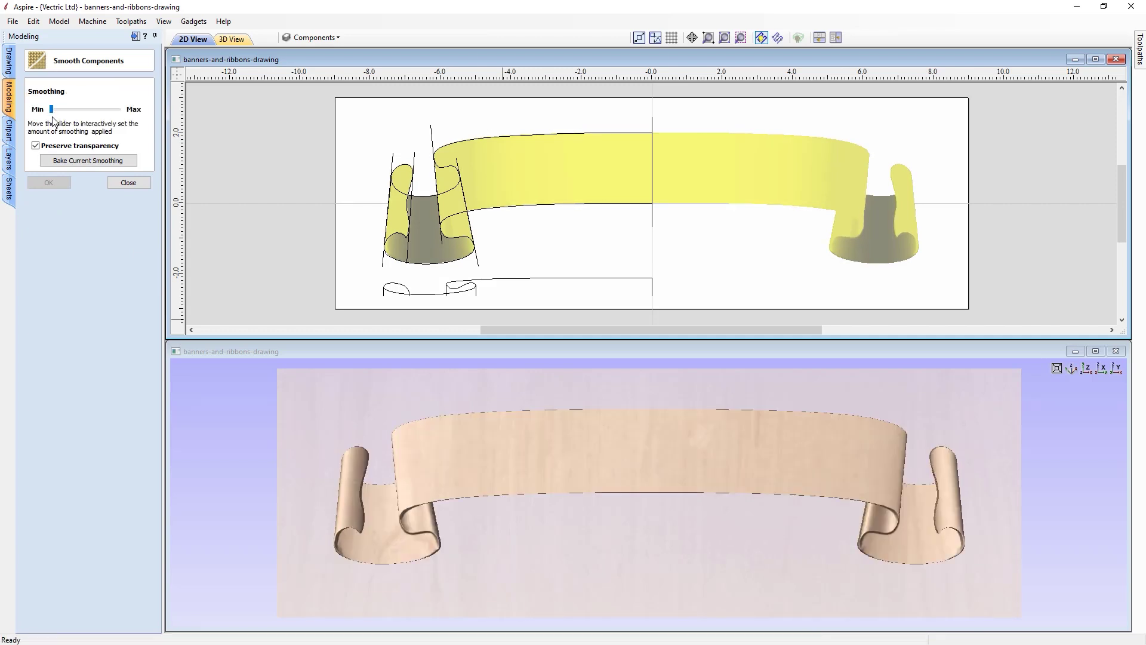
drag(52, 111, 124, 119)
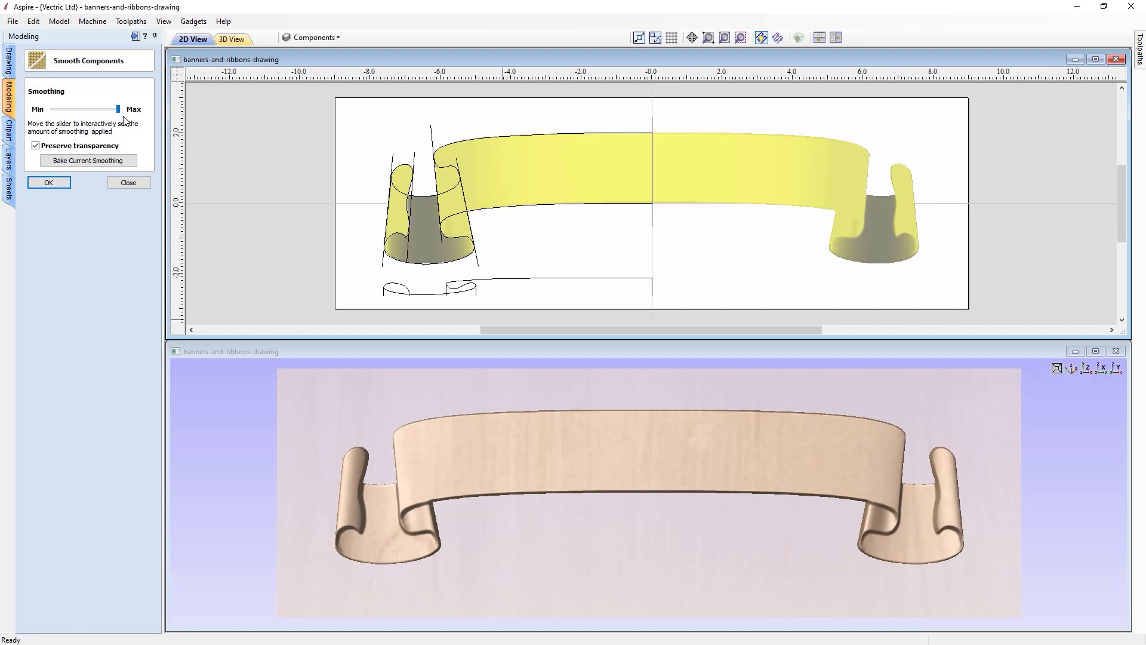
drag(118, 109, 86, 113)
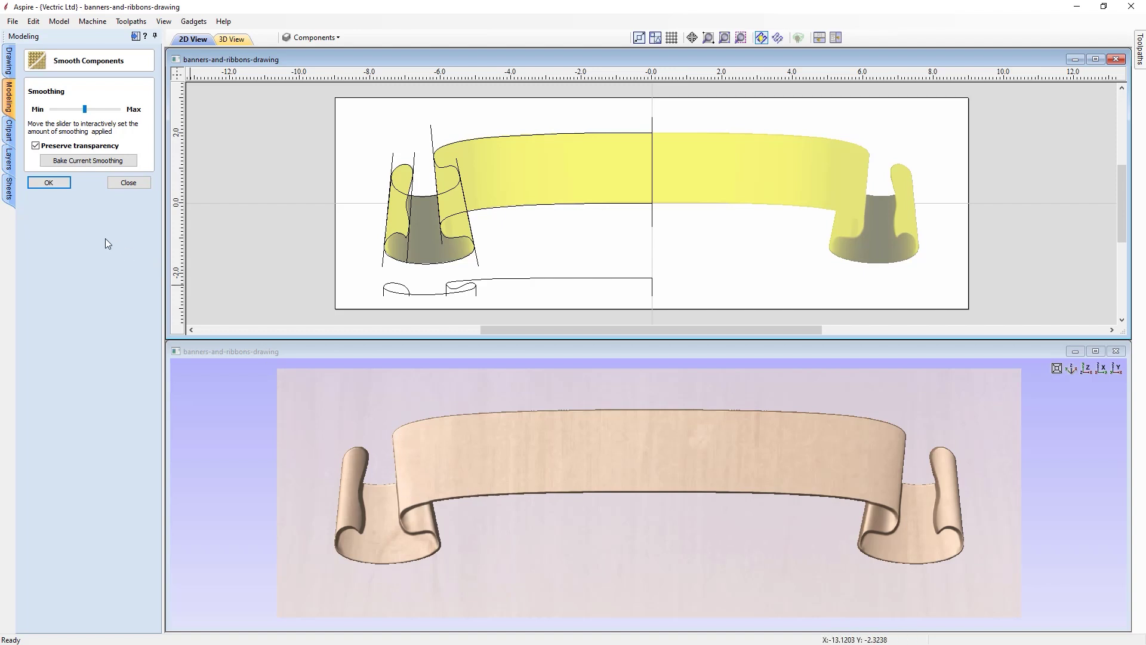
click(49, 183)
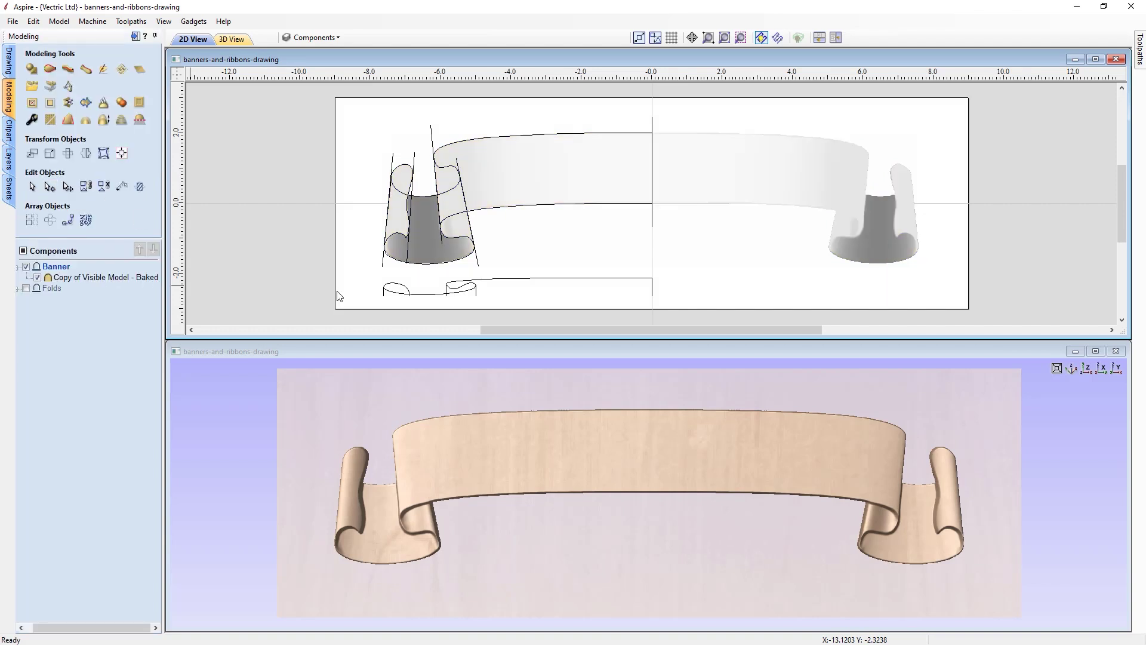
Maximize the 3D view, turn on shadow shading and inspect the banner at an angle and from above.
drag(610, 551, 625, 524)
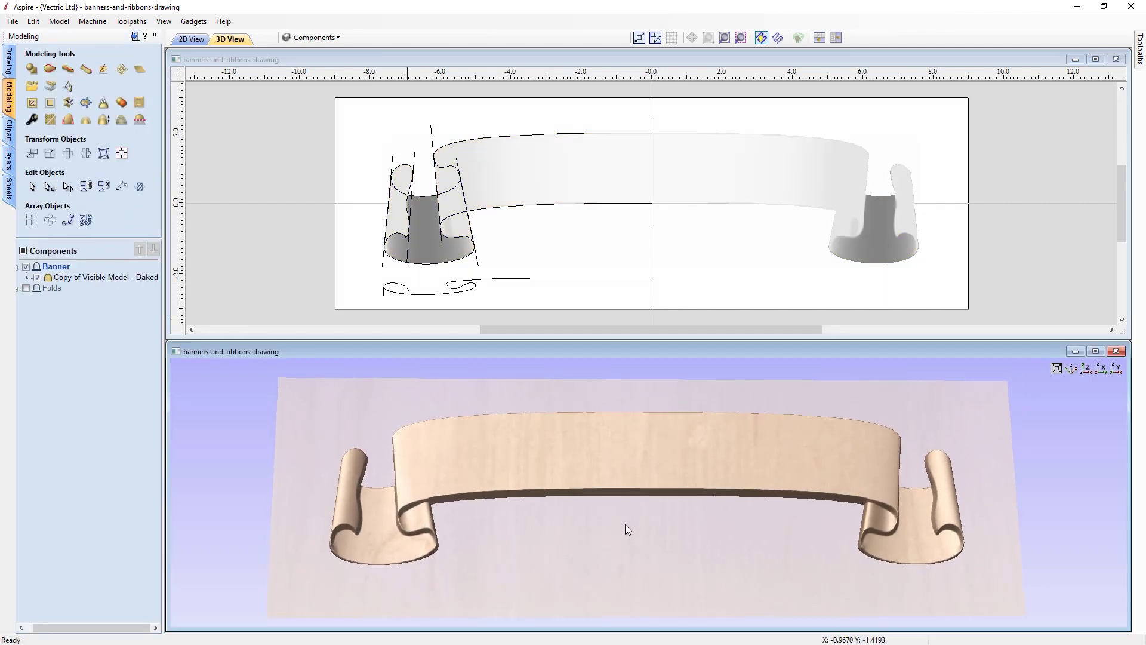
click(1089, 370)
click(1094, 352)
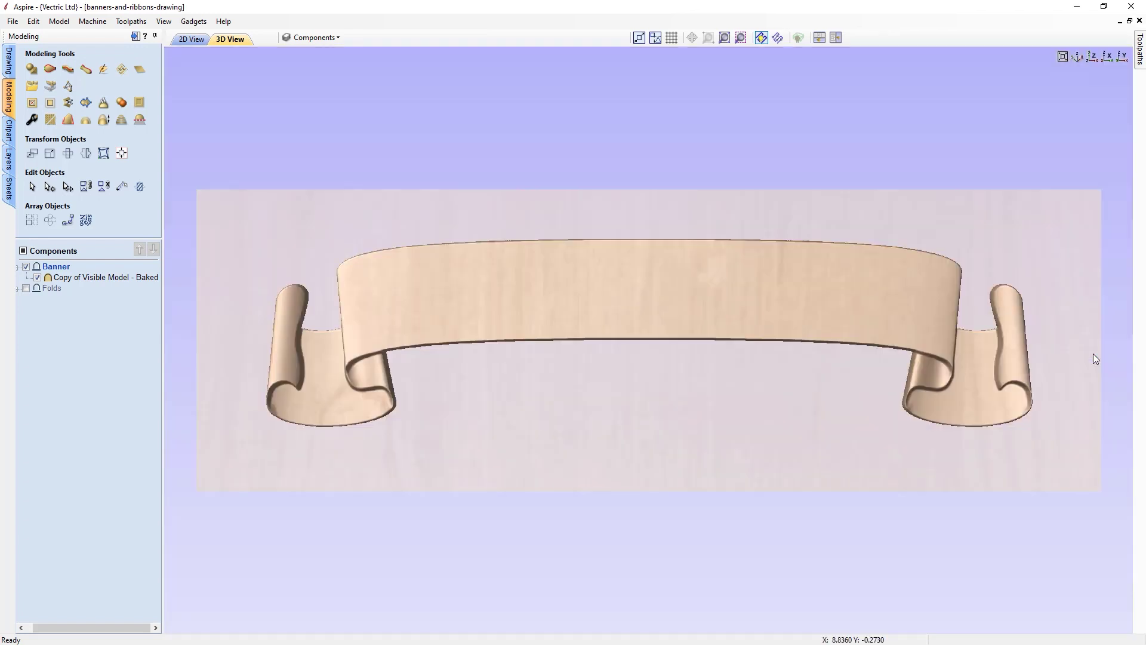
click(131, 21)
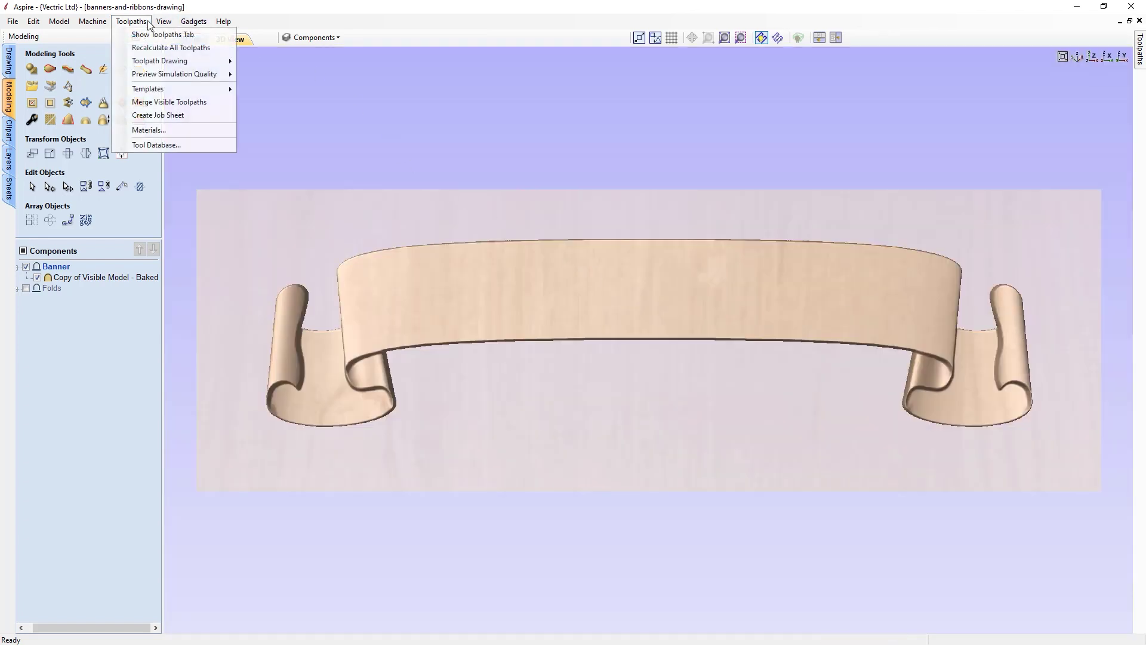
click(155, 24)
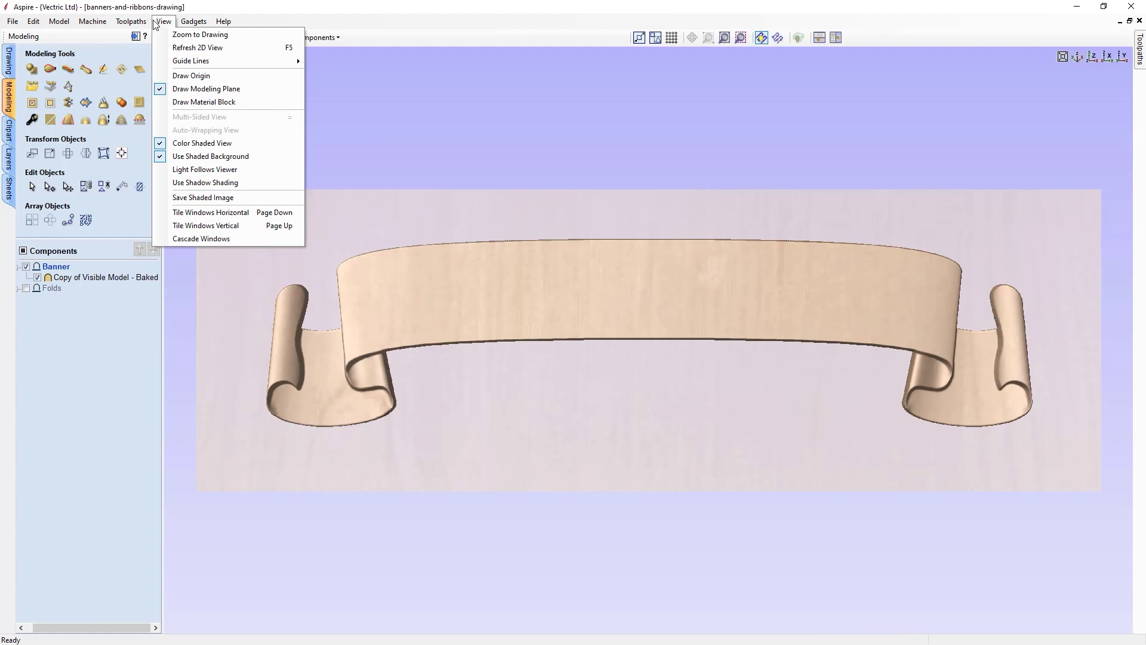
click(204, 182)
drag(624, 479, 663, 400)
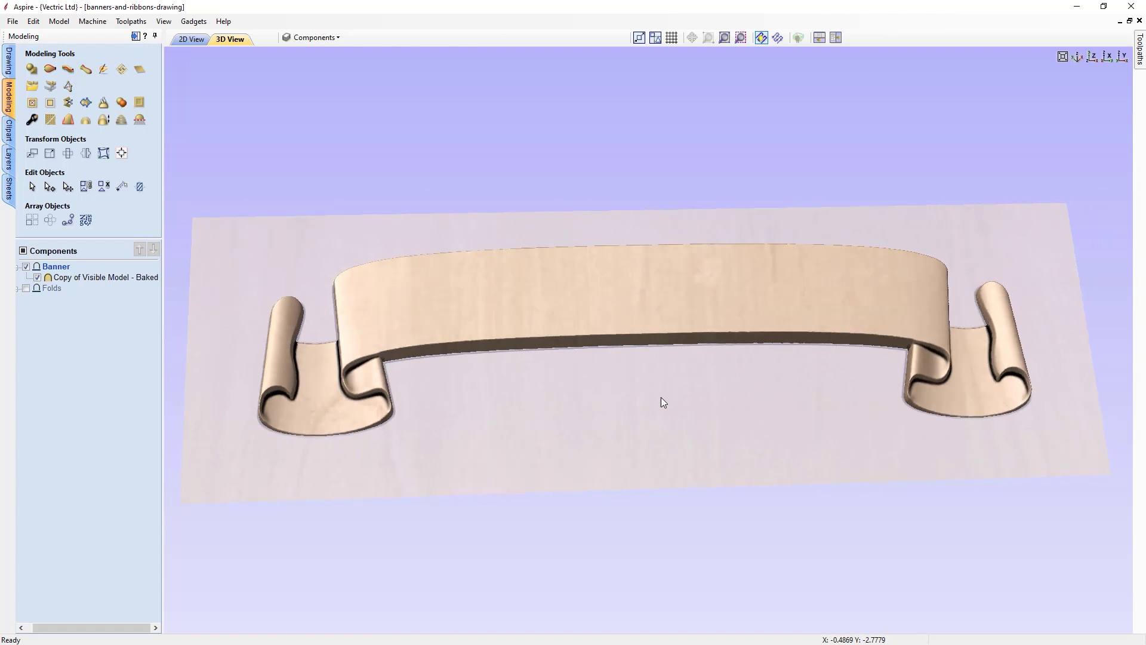
click(1092, 56)
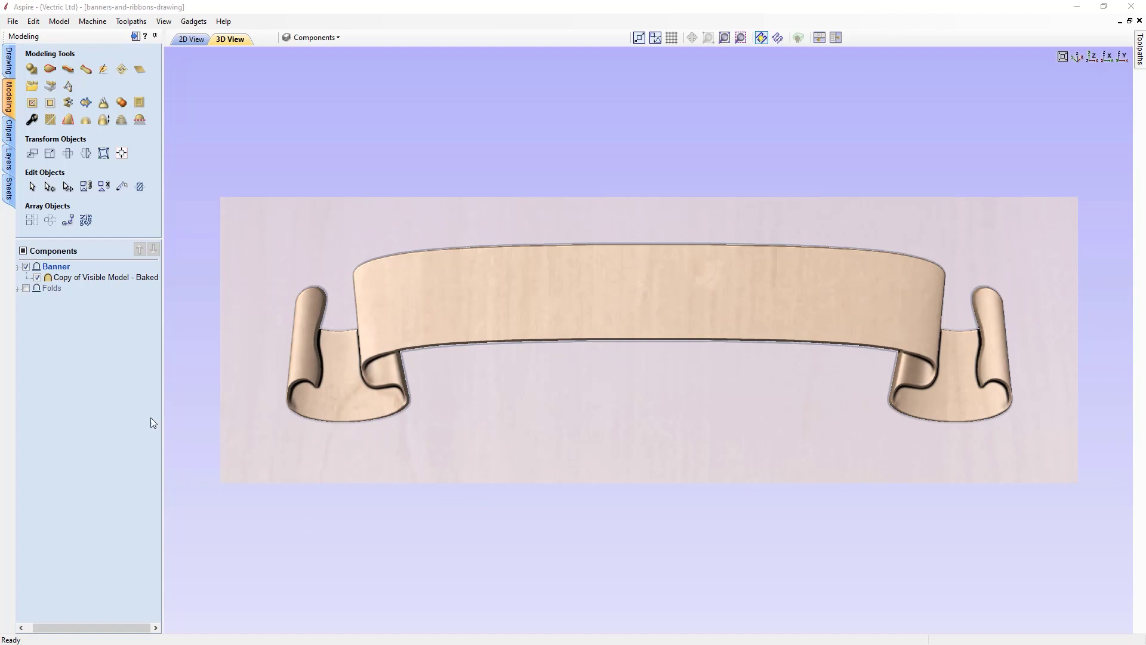
Rename the baked component to Banner and deselect it.
click(88, 276)
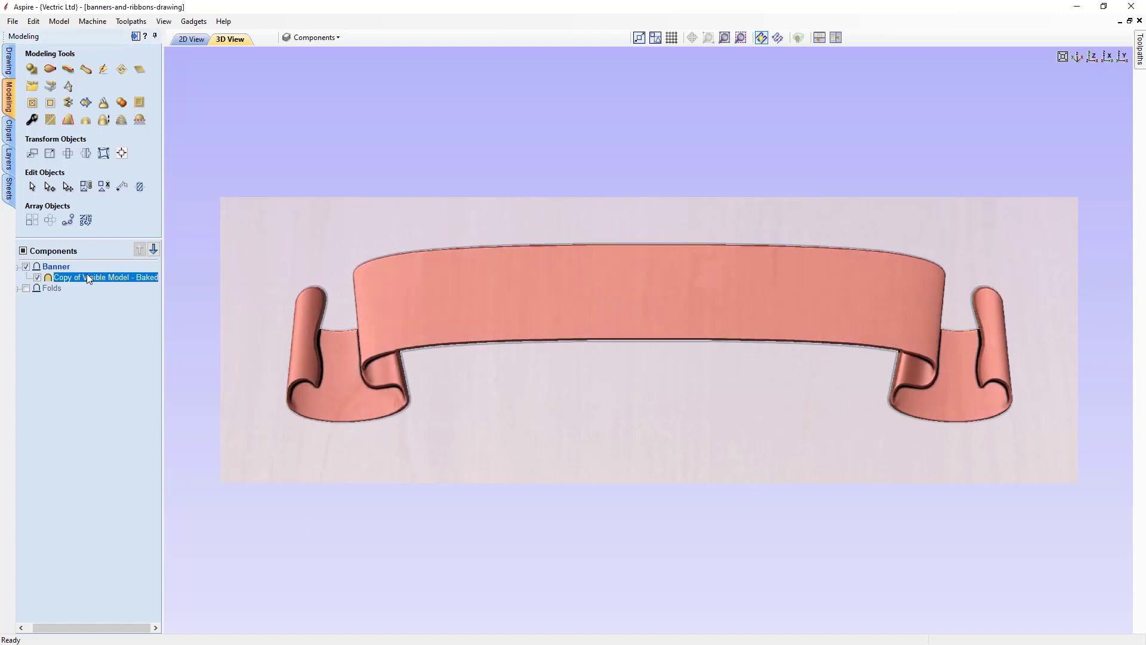
right_click(87, 273)
click(109, 398)
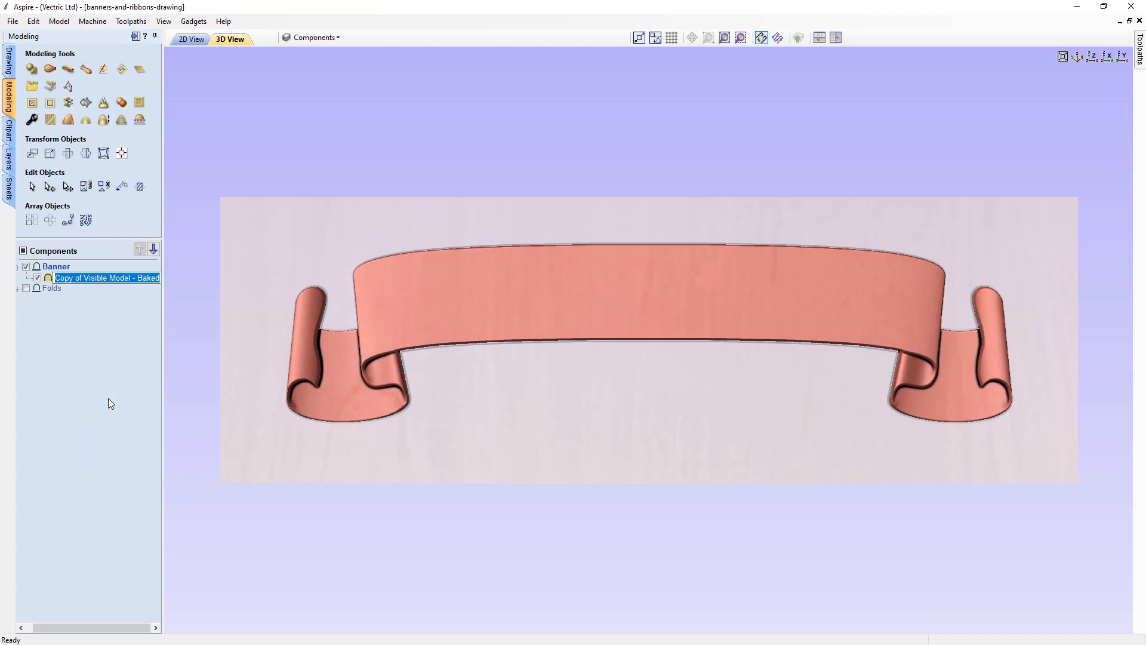
text(Banner)
key(Return)
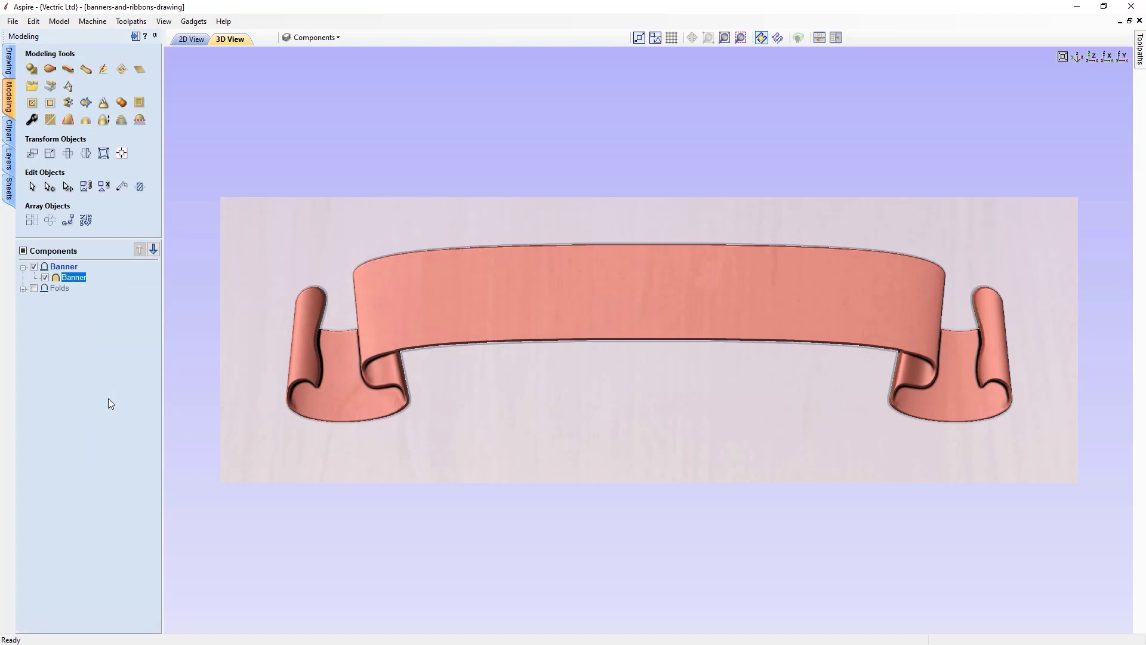
click(109, 398)
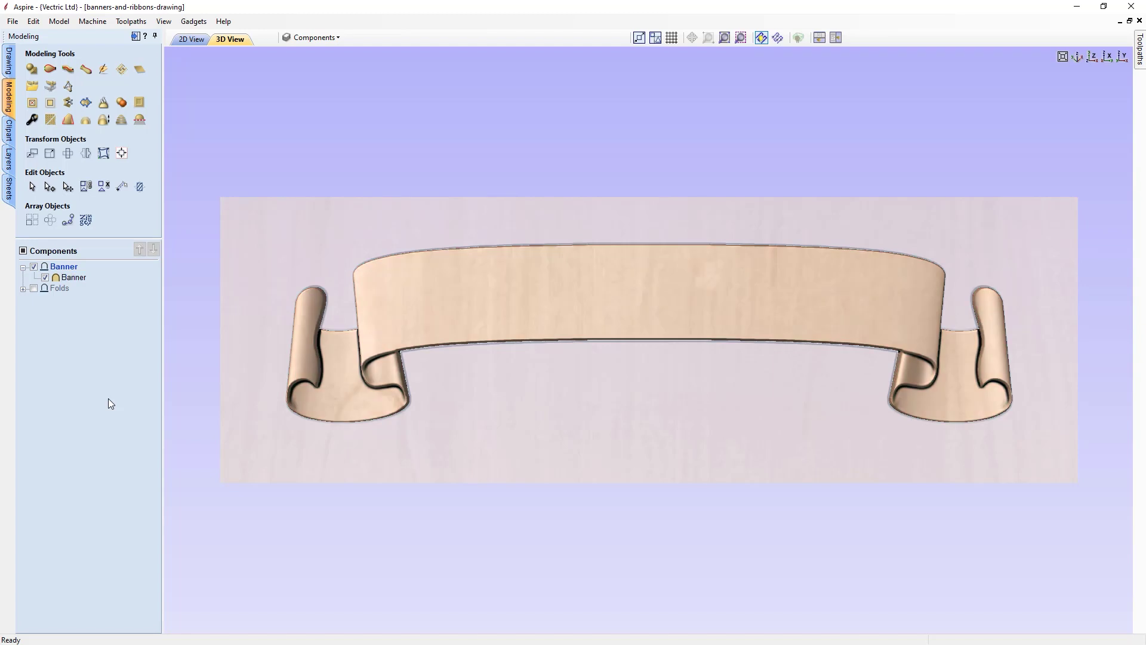
right_click(74, 279)
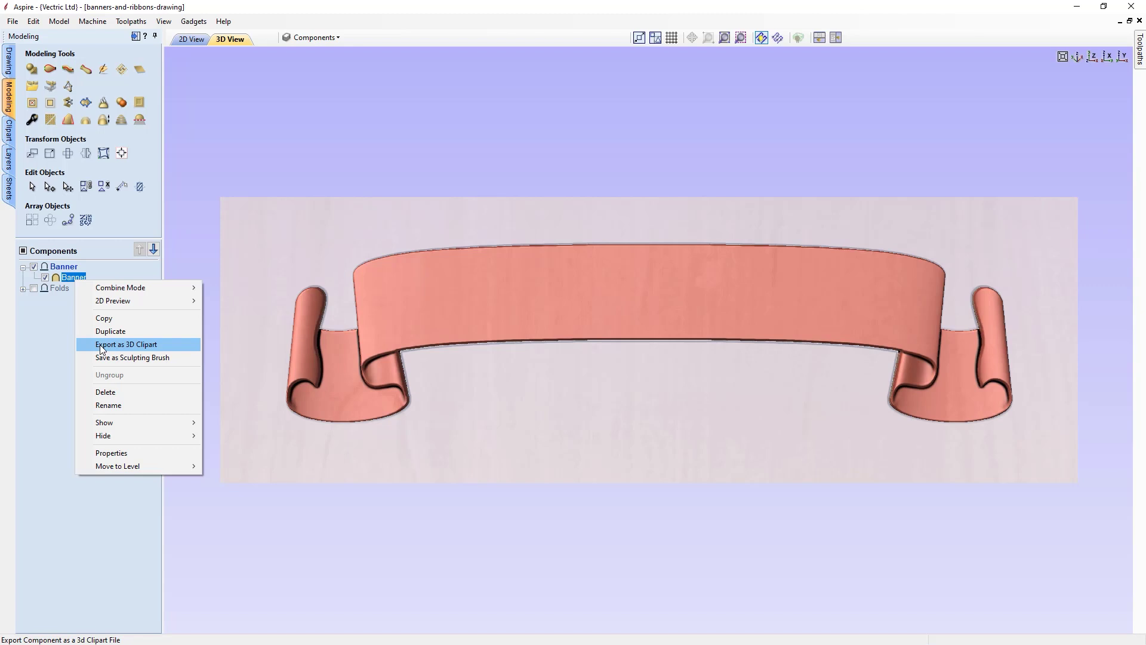
click(53, 347)
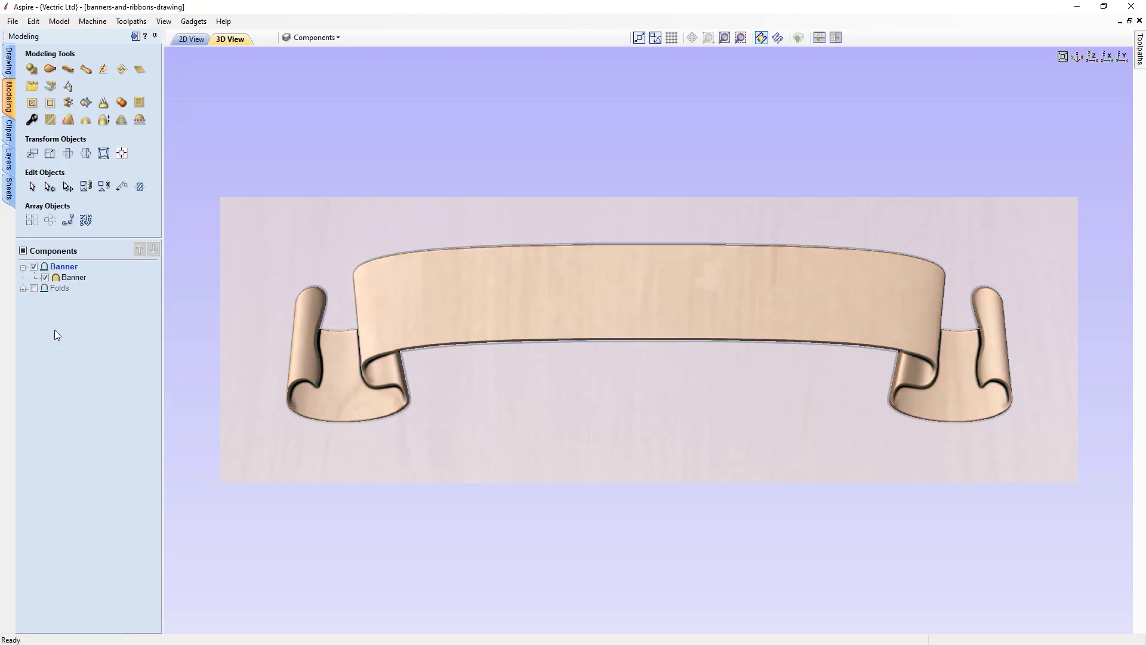
Save the project as banners-and-ribbons-modeling.crv3d in the banners-and-ribbons folder.
click(12, 21)
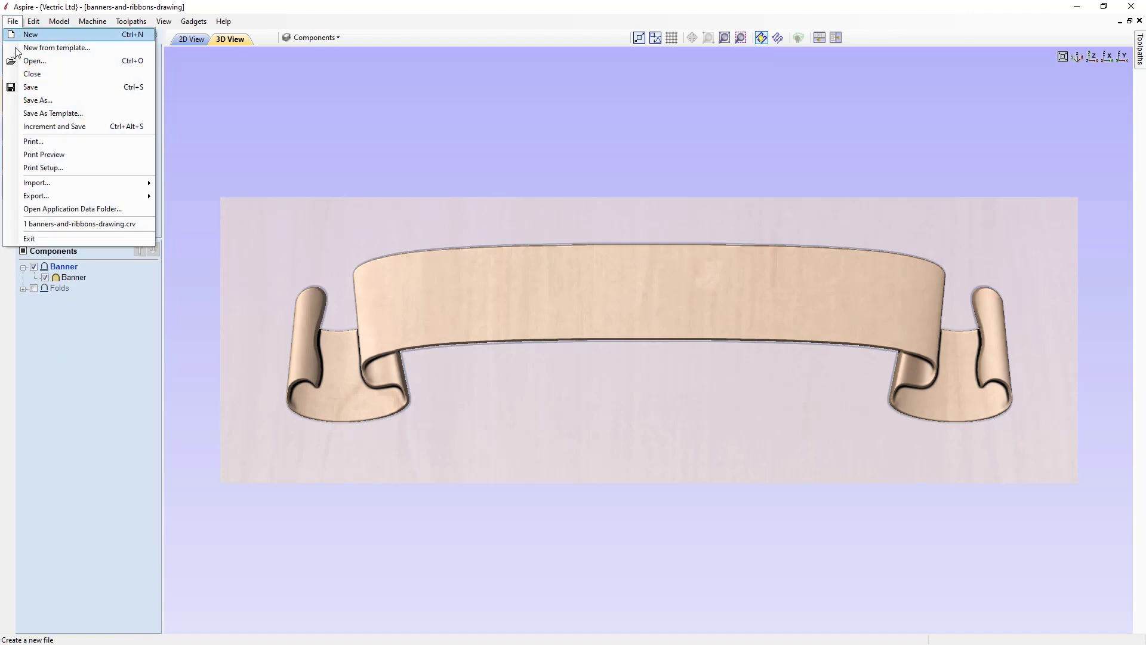
click(24, 100)
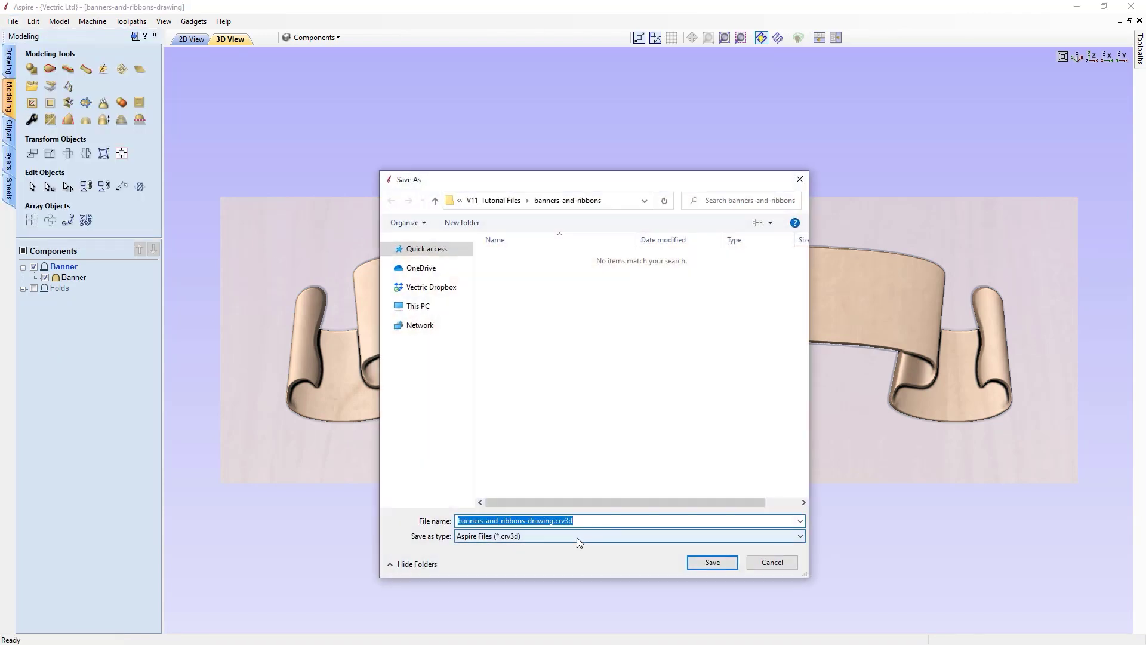
click(549, 521)
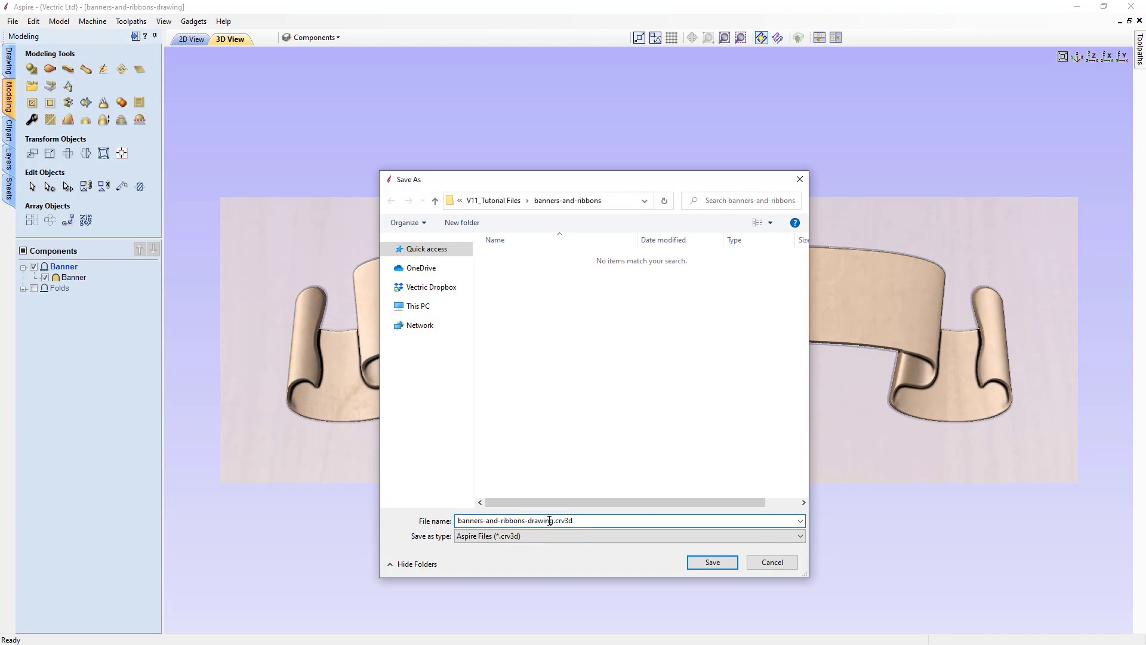
drag(527, 520, 554, 521)
text(modeling)
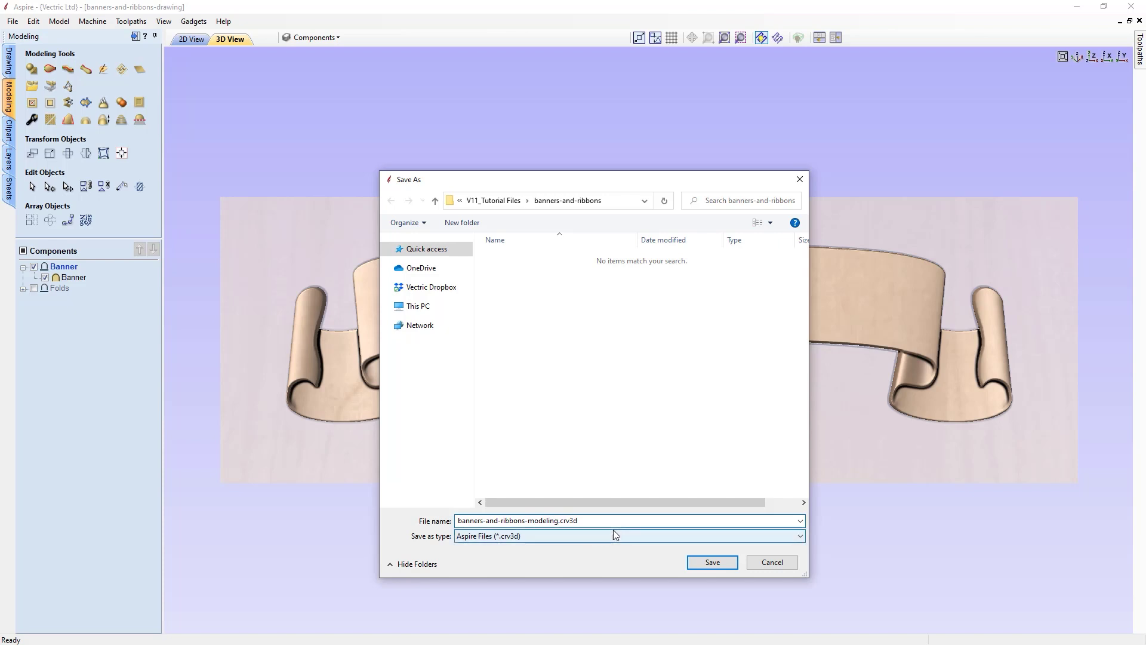
click(712, 563)
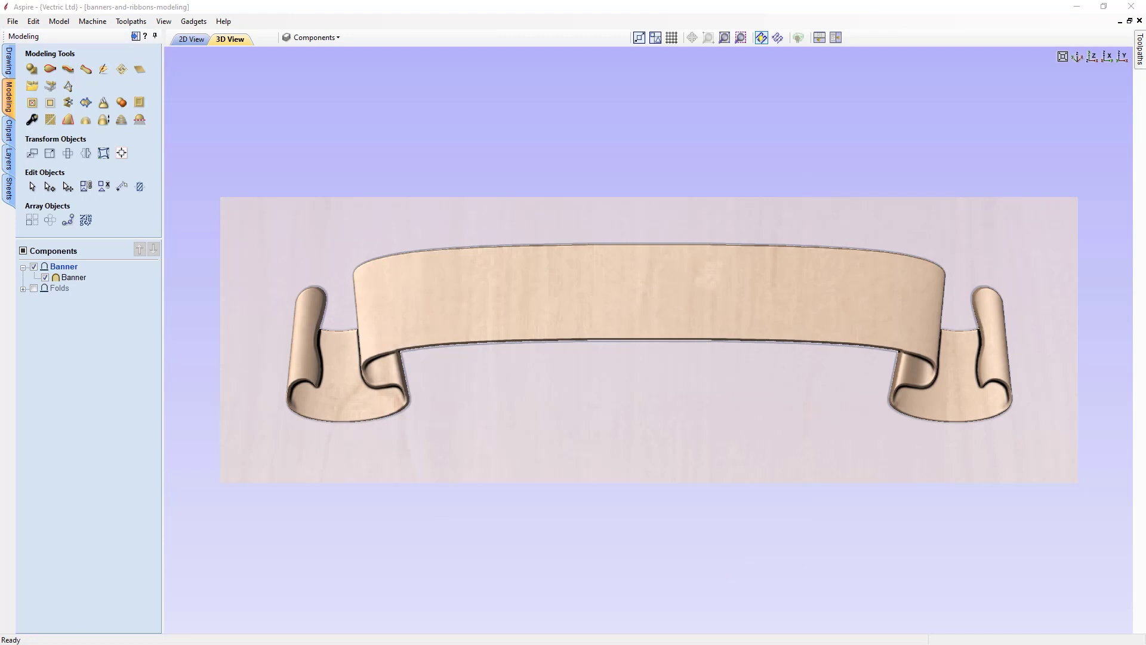